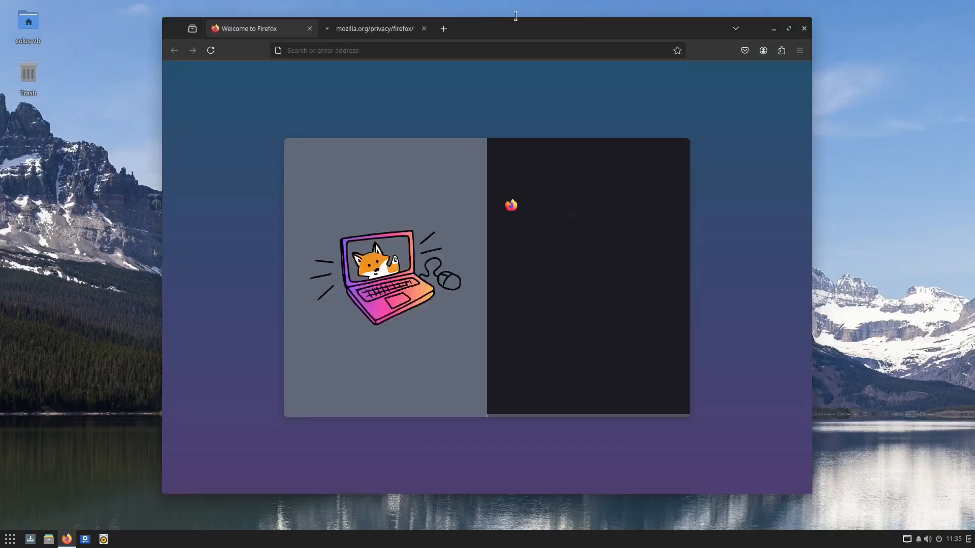
- Close the Mozilla privacy and Welcome to Firefox tabs, leaving only a fresh new tab open
{"action": "left_click", "coordinate": [423, 29]}
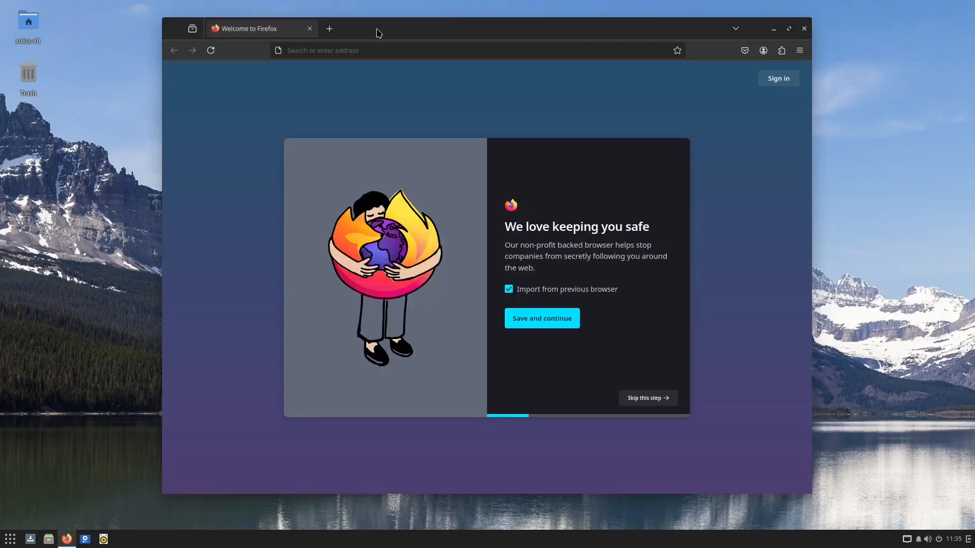
{"action": "left_click", "coordinate": [330, 28]}
{"action": "left_click", "coordinate": [309, 29]}
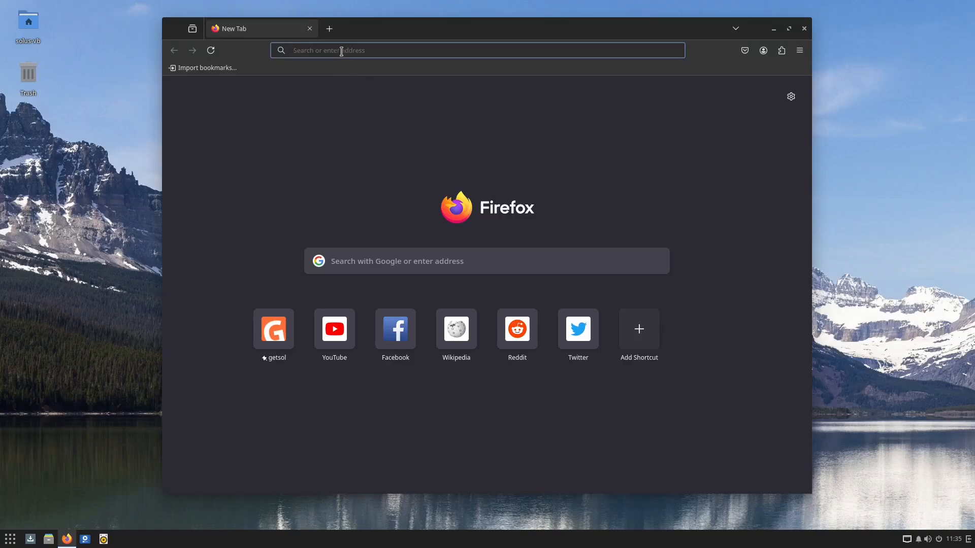
- Search the web for "gnome looks" and open the Gnome-look.org site in a maximized browser window
{"action": "left_click", "coordinate": [342, 51]}
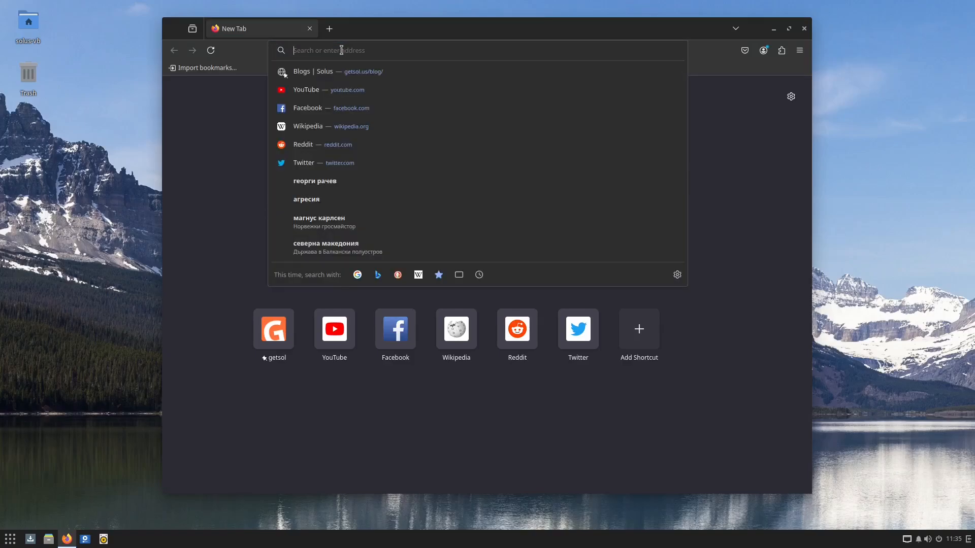
{"action": "type", "text": "gnome lloks"}
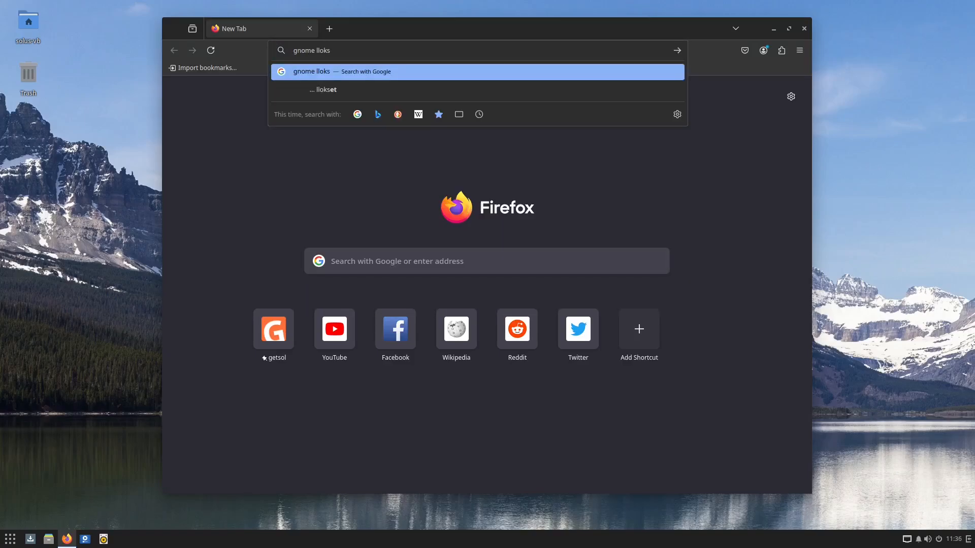
{"action": "key", "text": "BackSpace"}
{"action": "key", "text": "BackSpace"}
{"action": "key", "text": "BackSpace"}
{"action": "key", "text": "BackSpace"}
{"action": "type", "text": "ooks"}
{"action": "key", "text": "Return"}
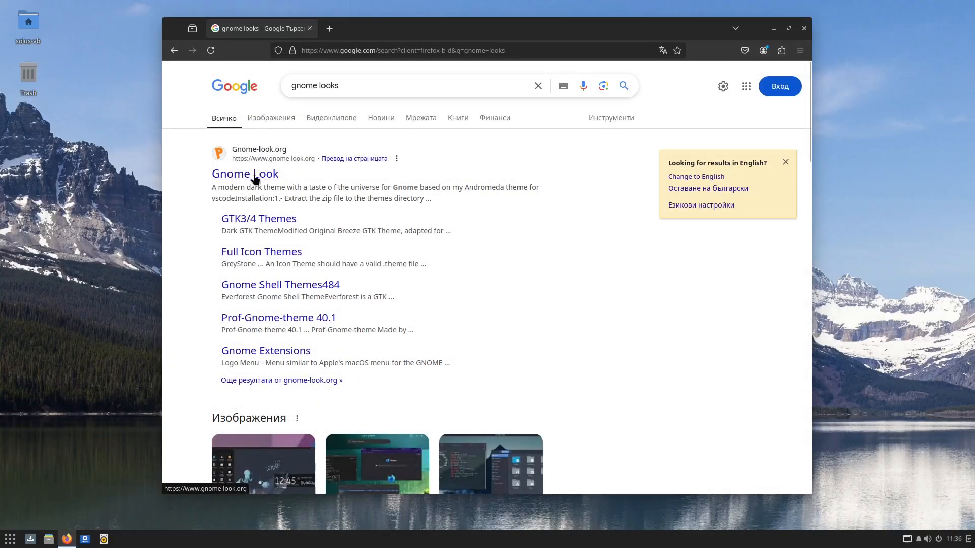
{"action": "left_click", "coordinate": [255, 177]}
{"action": "left_click", "coordinate": [788, 29]}
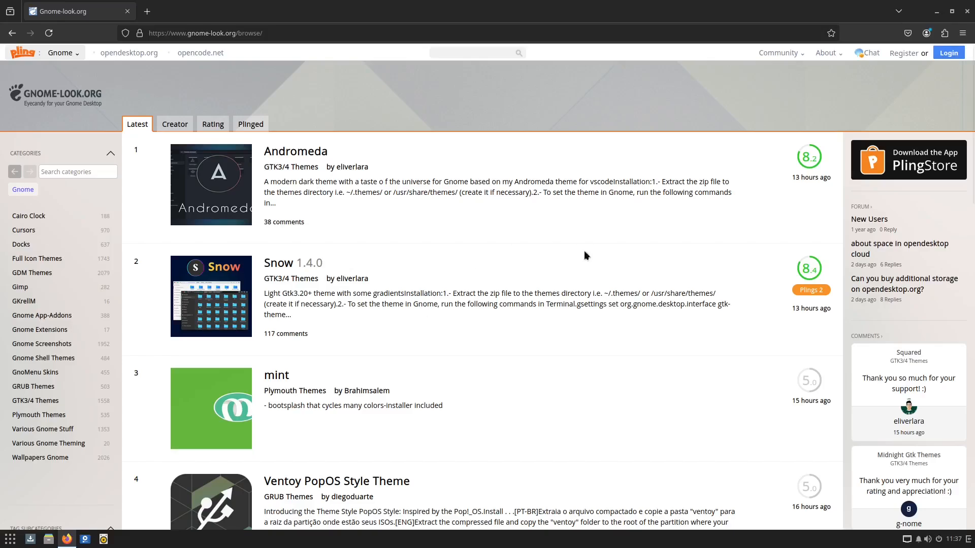
- Open the Vivid-Dark-GTK theme from the latest listings and show its next preview image
{"action": "left_click", "coordinate": [468, 51]}
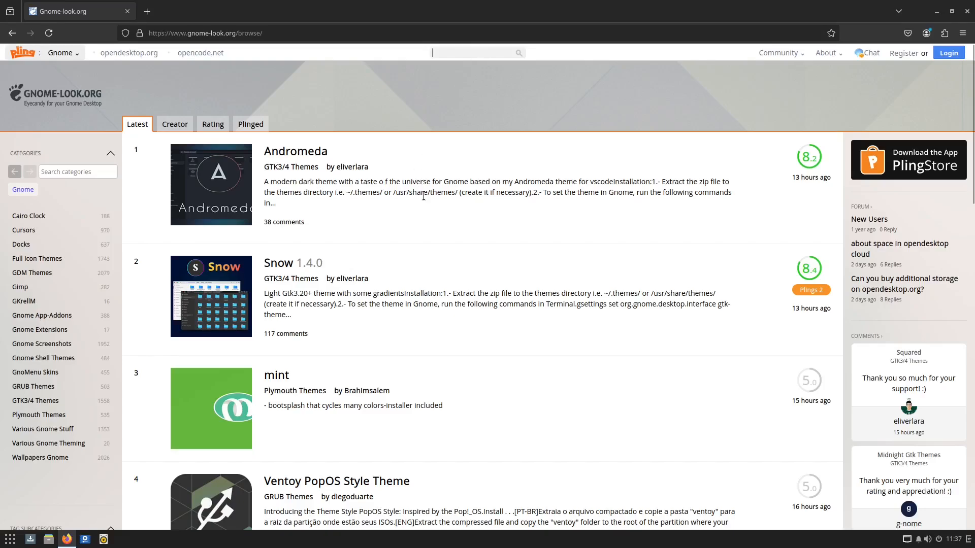
{"action": "scroll", "coordinate": [414, 215], "scroll_direction": "down", "scroll_amount": 8}
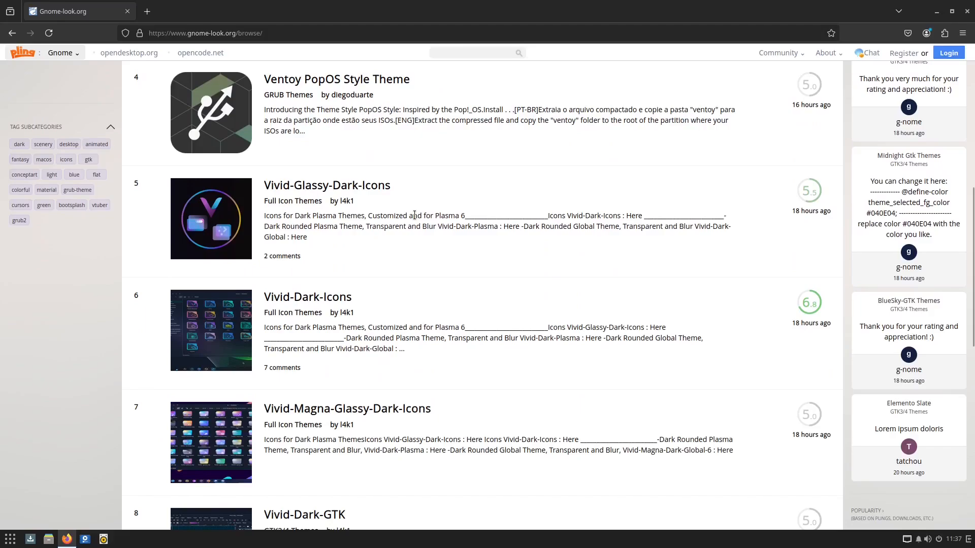
{"action": "scroll", "coordinate": [413, 215], "scroll_direction": "down", "scroll_amount": 4}
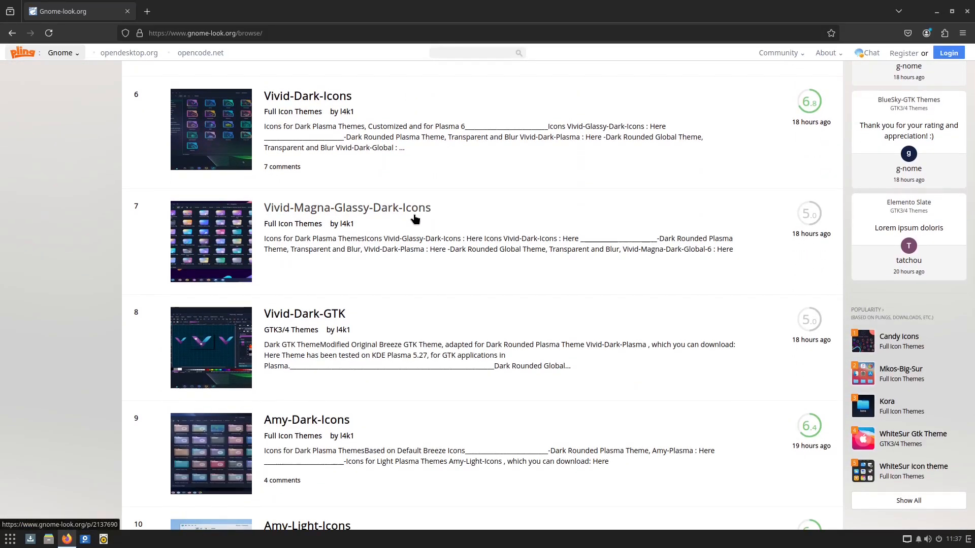
{"action": "scroll", "coordinate": [414, 219], "scroll_direction": "down", "scroll_amount": 3}
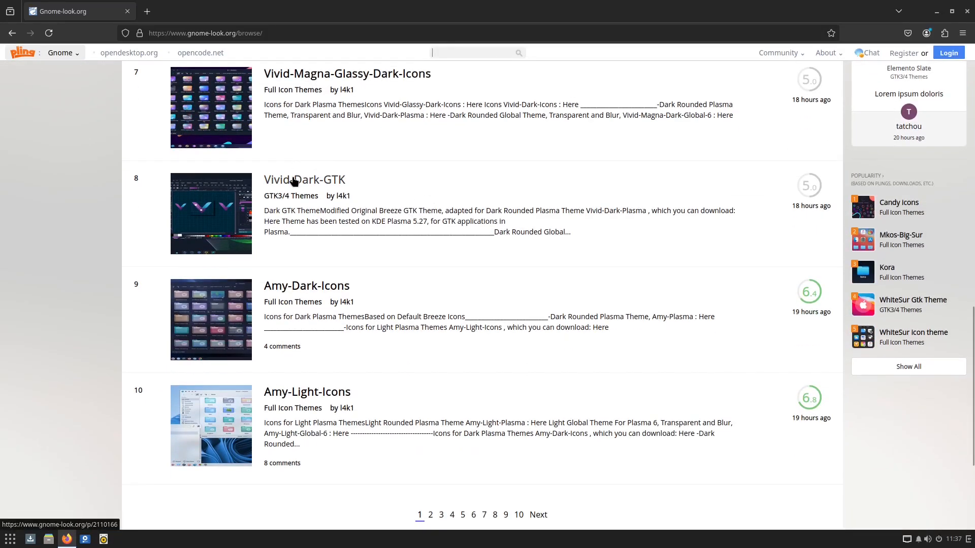
{"action": "left_click", "coordinate": [294, 181]}
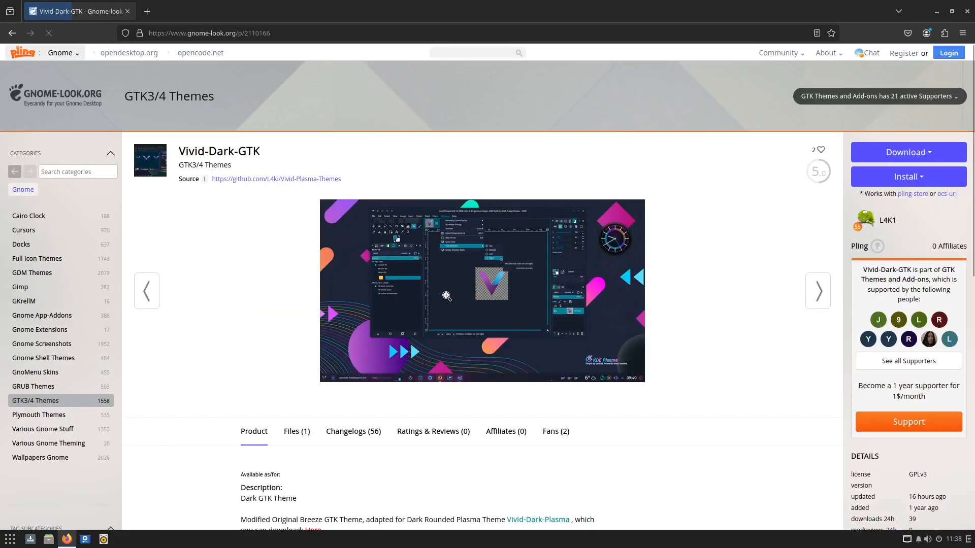
{"action": "left_click", "coordinate": [815, 297]}
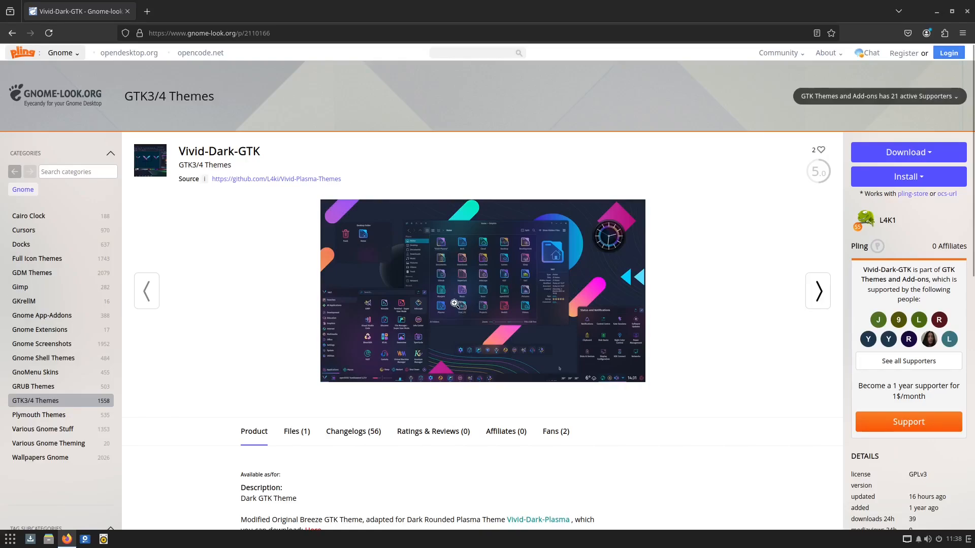
- Download Vivid-Dark-GTK.tar.gz from the theme's list of files
{"action": "scroll", "coordinate": [526, 303], "scroll_direction": "down", "scroll_amount": 3}
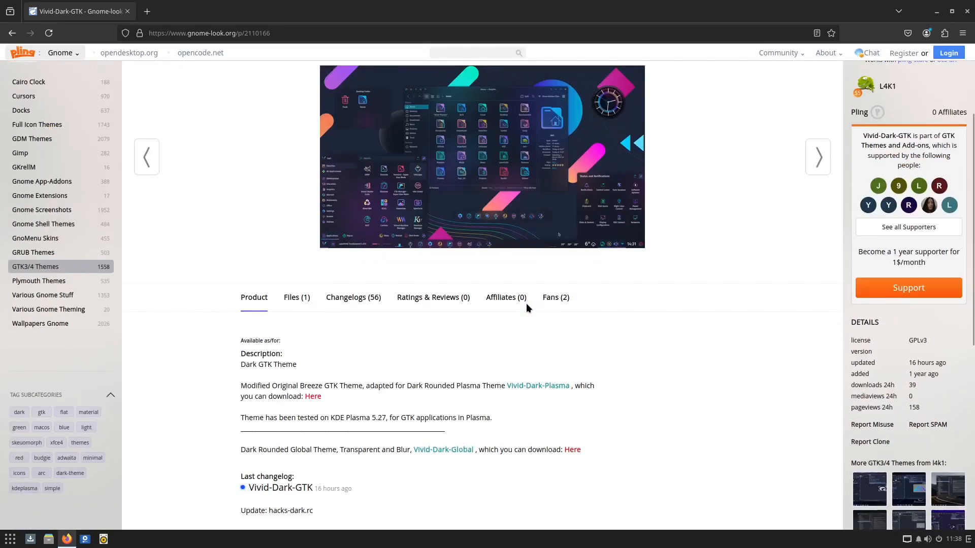
{"action": "left_click", "coordinate": [292, 301]}
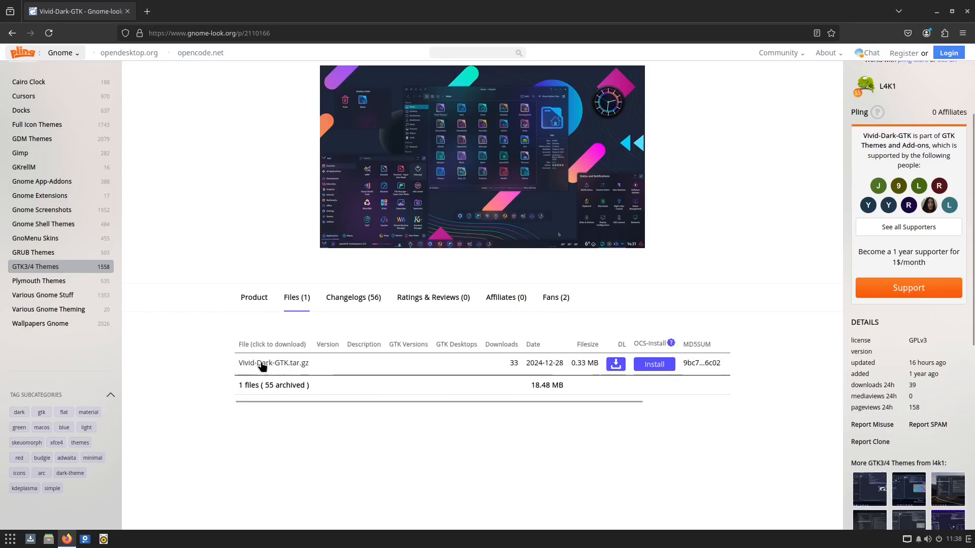
{"action": "left_click", "coordinate": [616, 366]}
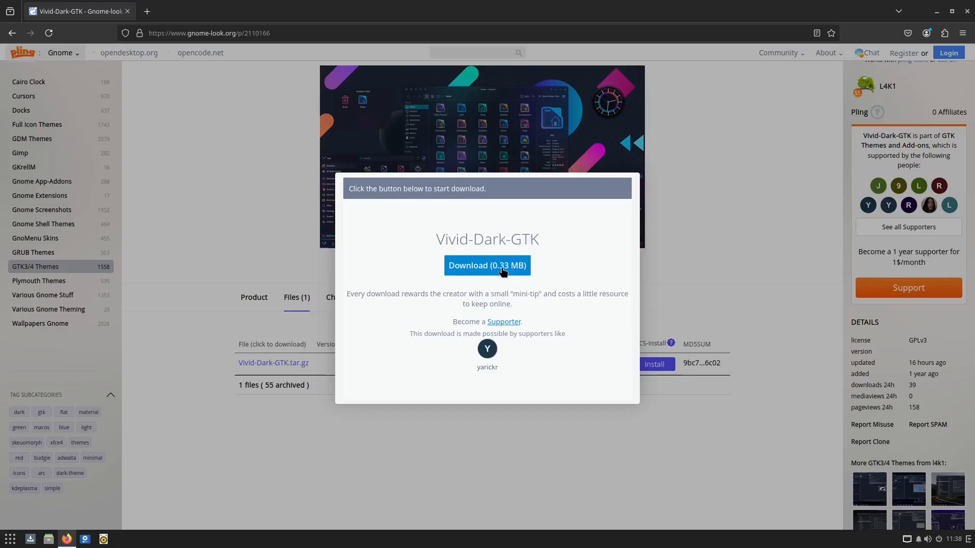
{"action": "left_click", "coordinate": [502, 272]}
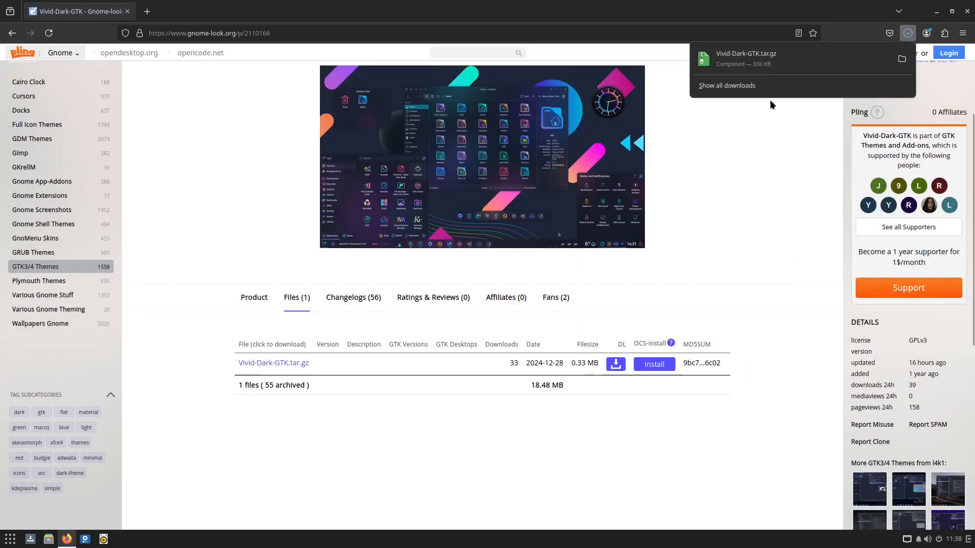
{"action": "scroll", "coordinate": [559, 304], "scroll_direction": "up", "scroll_amount": 3}
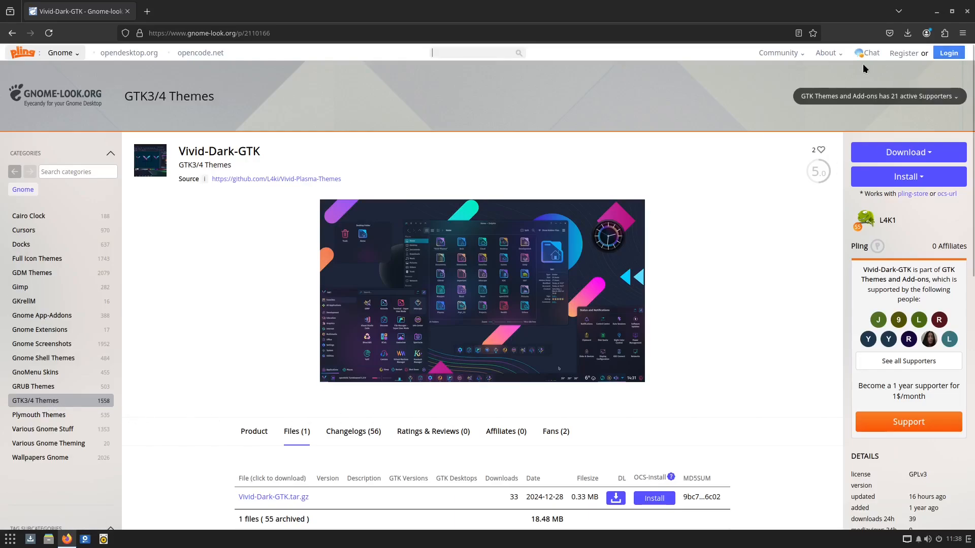
- Minimize the browser, then open the home folder in the file manager and move its window toward the middle of the desktop
{"action": "left_click", "coordinate": [937, 11]}
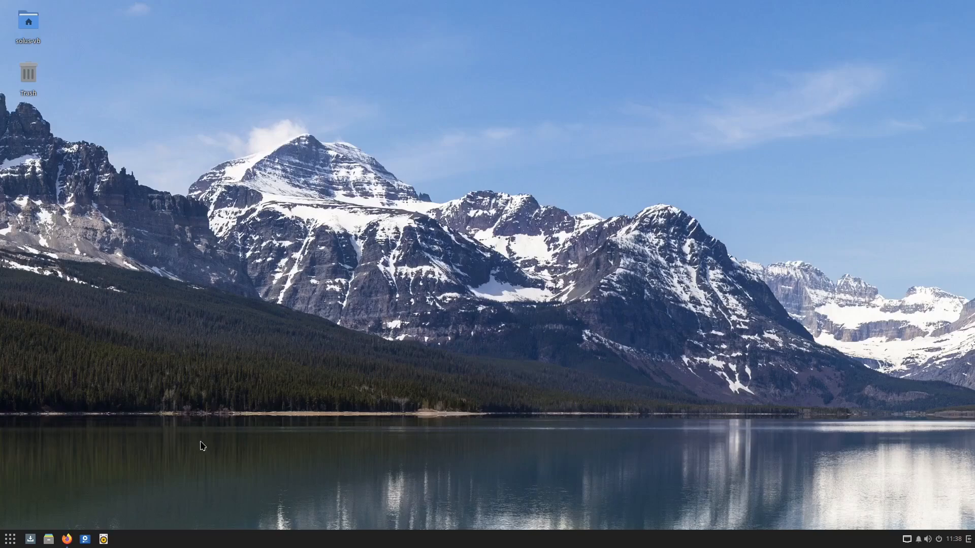
{"action": "left_click", "coordinate": [49, 539]}
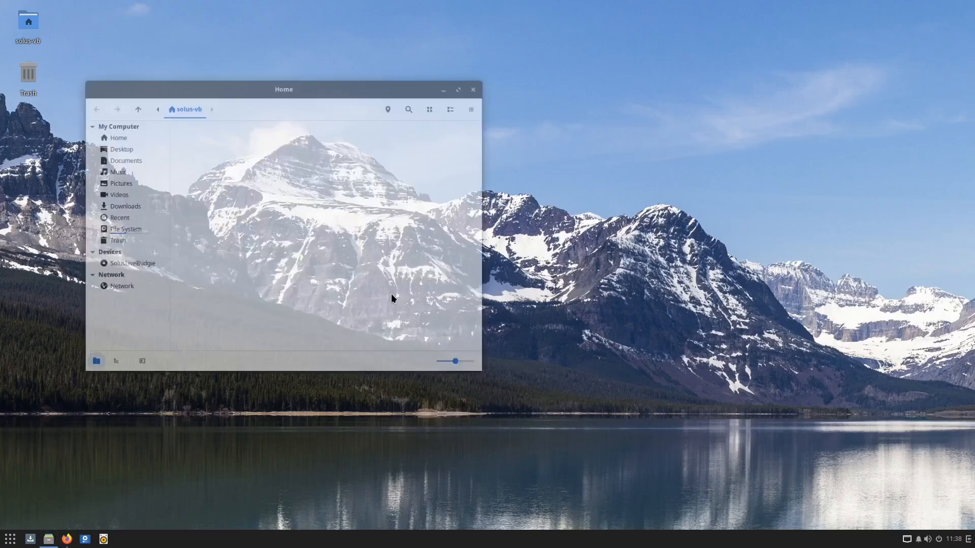
{"action": "left_click_drag", "start_coordinate": [315, 89], "coordinate": [572, 101]}
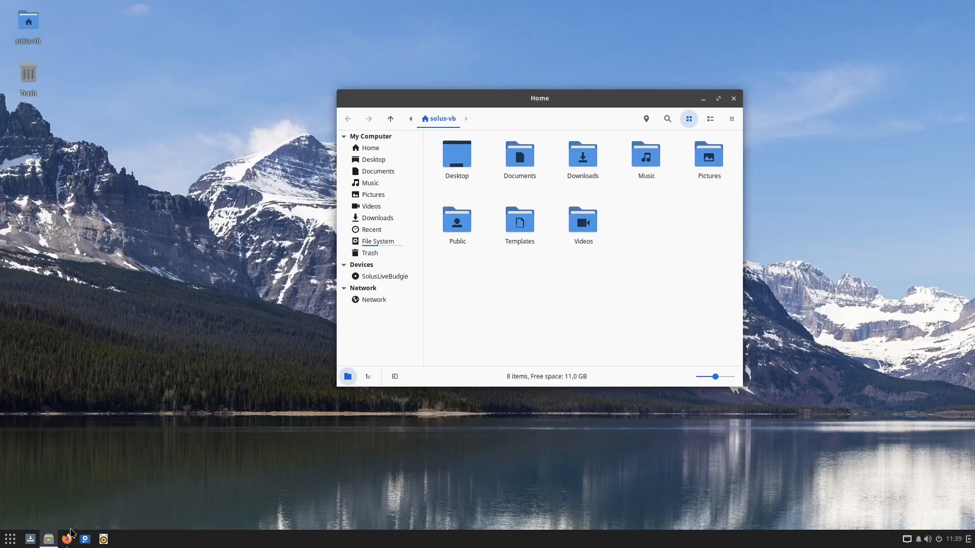
- Switch back to Firefox and view the Vivid-Dark-GTK preview image enlarged, then return to the theme page
{"action": "left_click", "coordinate": [66, 538]}
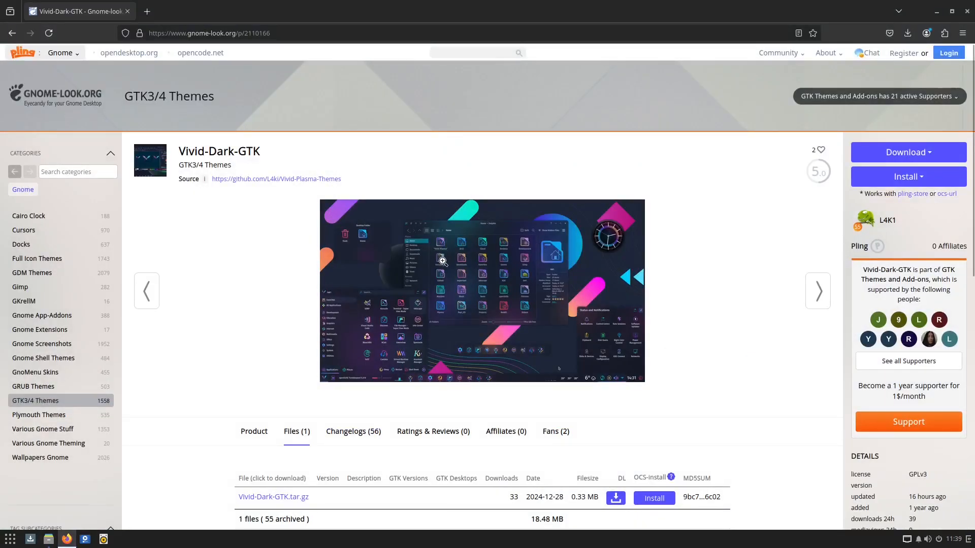
{"action": "left_click", "coordinate": [474, 267]}
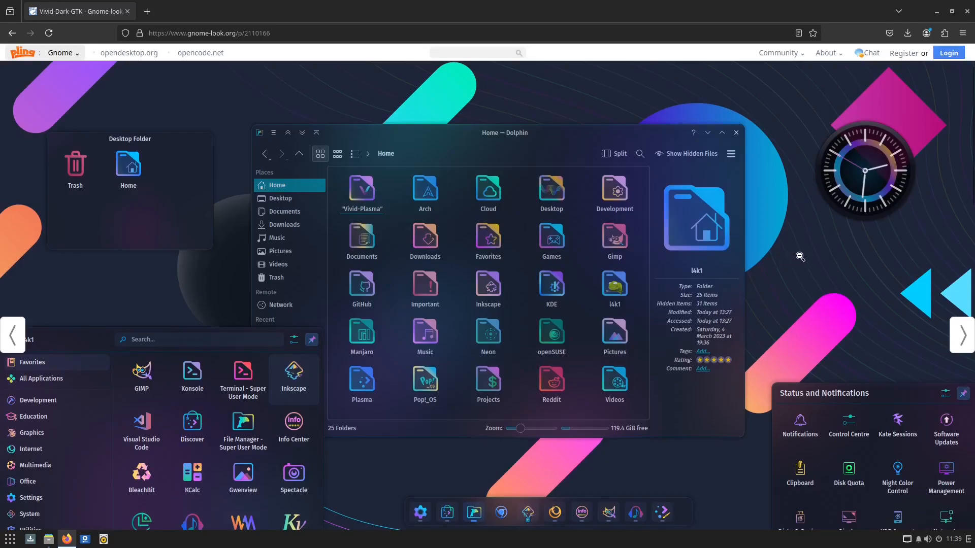
{"action": "left_click", "coordinate": [772, 258]}
{"action": "scroll", "coordinate": [525, 448], "scroll_direction": "up", "scroll_amount": 2}
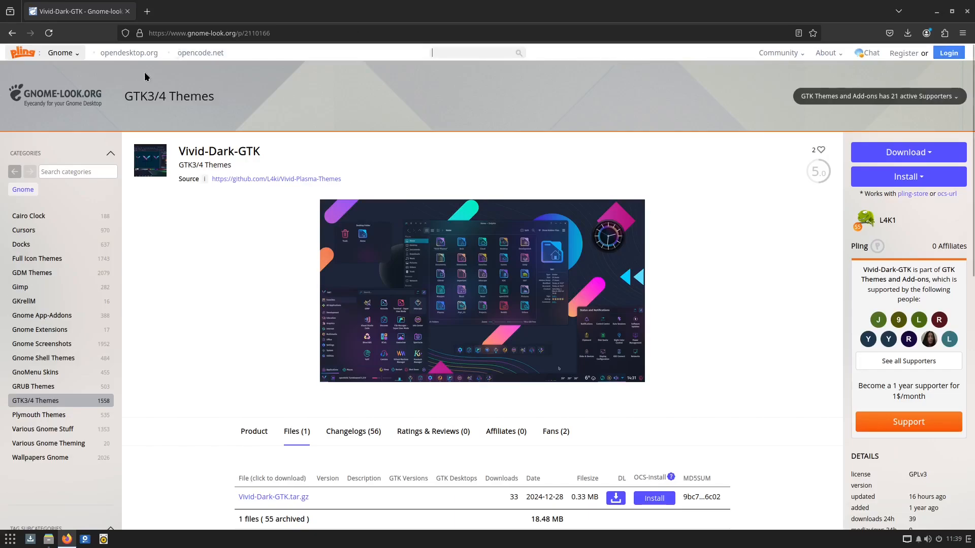
- Open the Full Icon Themes category and look through the listed icon themes
{"action": "left_click", "coordinate": [41, 261]}
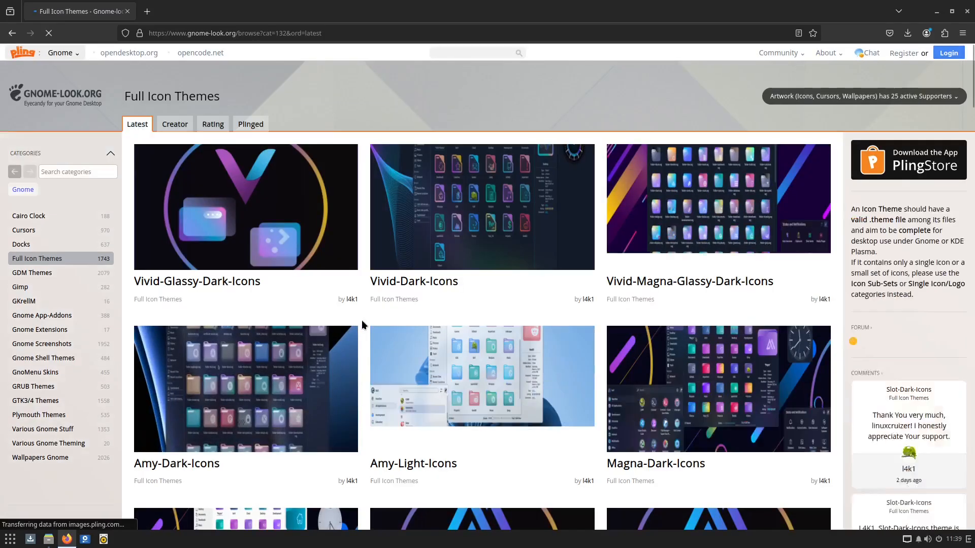
{"action": "scroll", "coordinate": [450, 320], "scroll_direction": "down", "scroll_amount": 4}
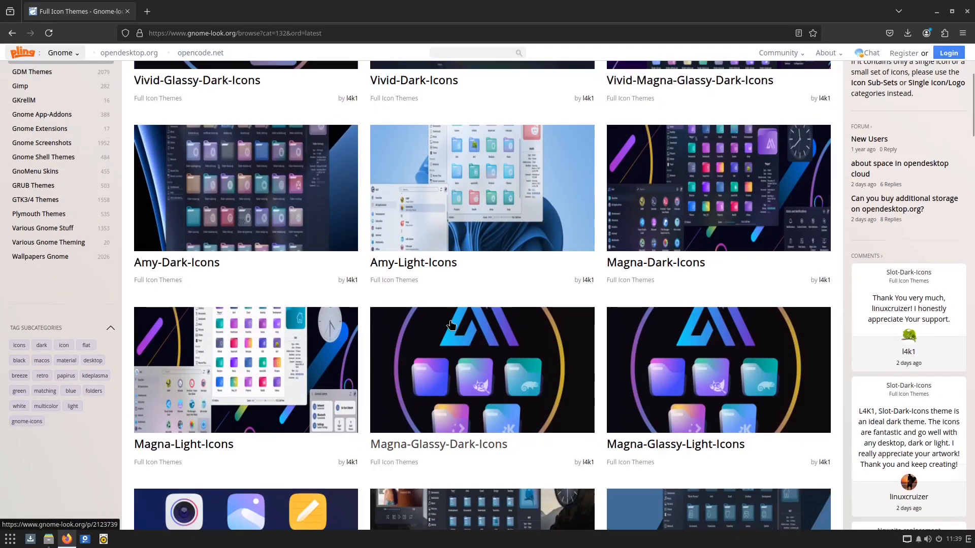
{"action": "scroll", "coordinate": [449, 324], "scroll_direction": "down", "scroll_amount": 6}
{"action": "scroll", "coordinate": [450, 324], "scroll_direction": "down", "scroll_amount": 3}
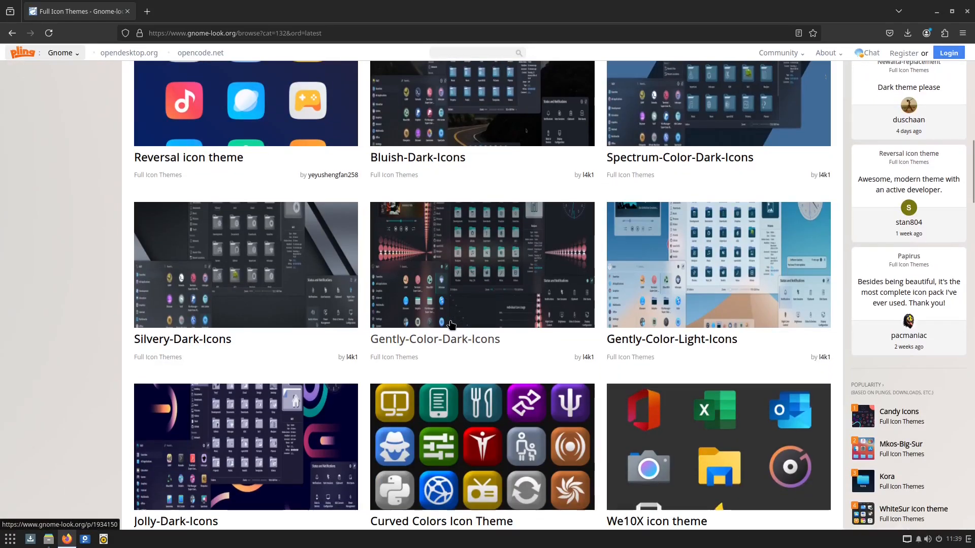
{"action": "scroll", "coordinate": [450, 324], "scroll_direction": "down", "scroll_amount": 8}
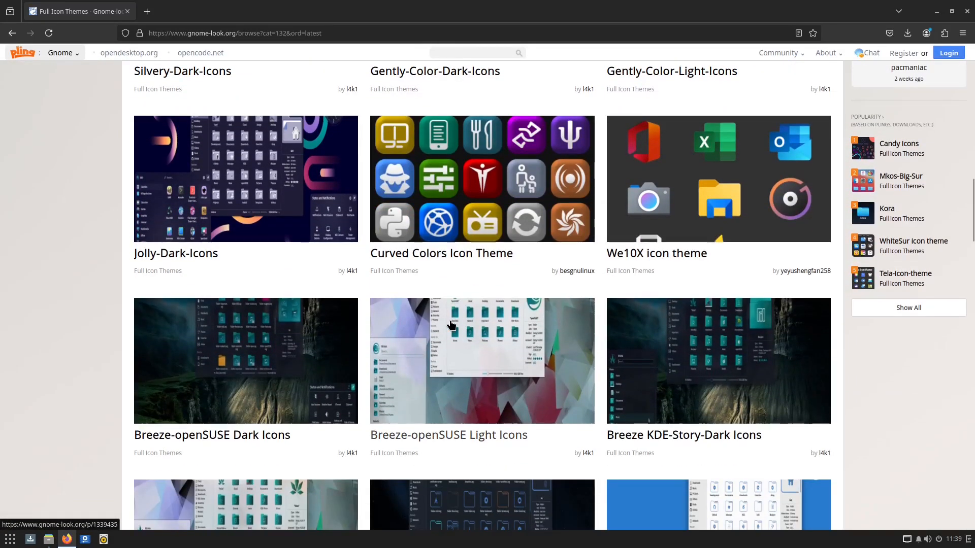
{"action": "scroll", "coordinate": [450, 324], "scroll_direction": "down", "scroll_amount": 6}
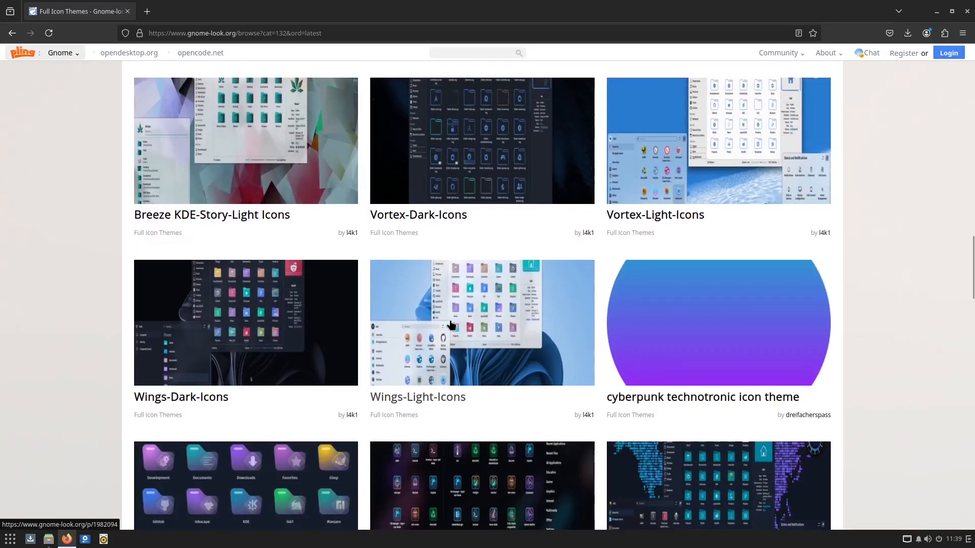
{"action": "scroll", "coordinate": [333, 332], "scroll_direction": "up", "scroll_amount": 15}
{"action": "scroll", "coordinate": [333, 333], "scroll_direction": "up", "scroll_amount": 10}
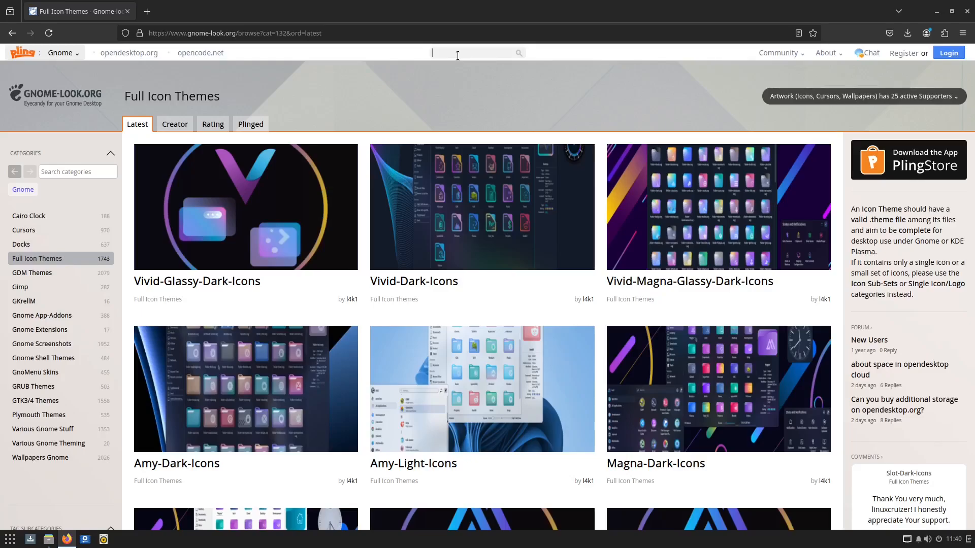
- Search the site for "nordzy" and open the file list of the Nordzy-icon theme
{"action": "type", "text": "rdzy"}
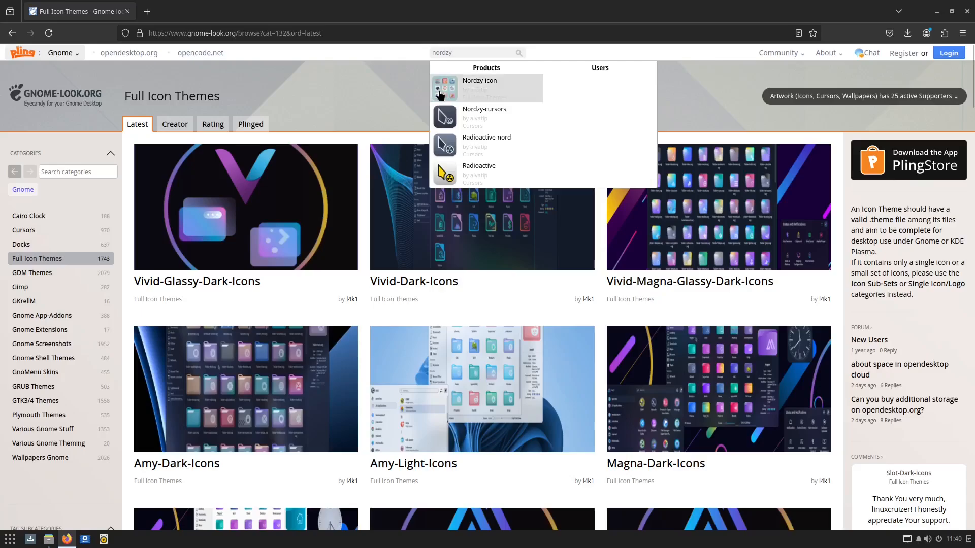
{"action": "left_click", "coordinate": [472, 94]}
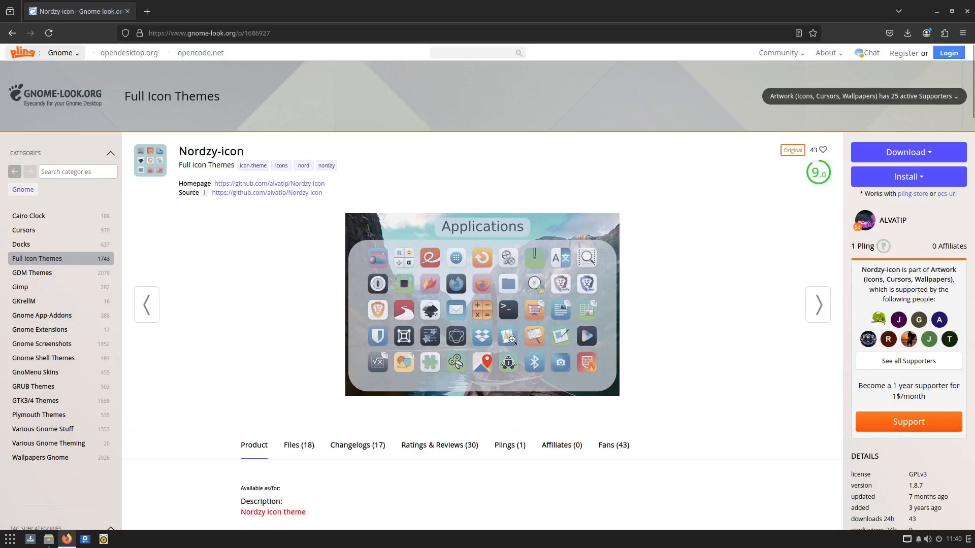
{"action": "left_click", "coordinate": [299, 446]}
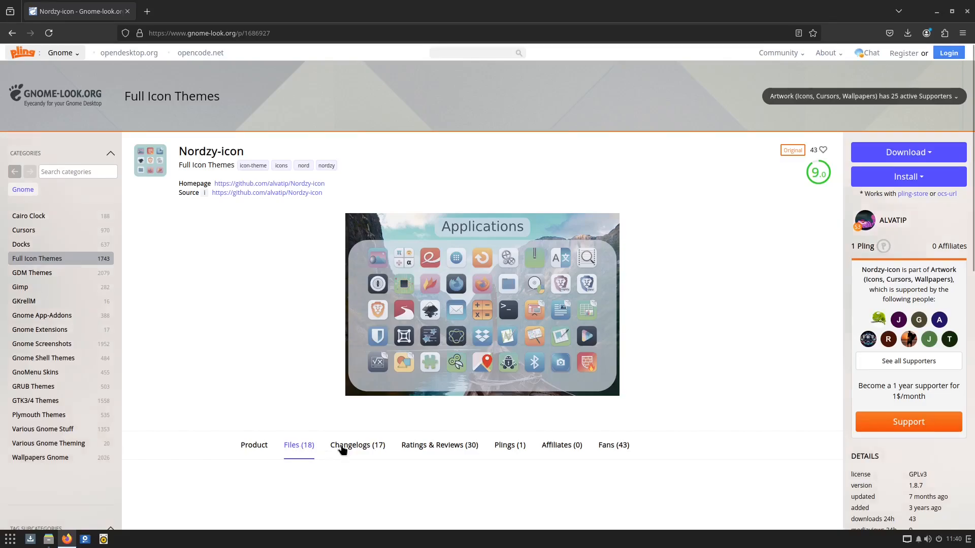
- Look through the Nordzy-icon file list and download Nordzy.tar.gz
{"action": "scroll", "coordinate": [498, 457], "scroll_direction": "down", "scroll_amount": 4}
{"action": "scroll", "coordinate": [507, 451], "scroll_direction": "down", "scroll_amount": 4}
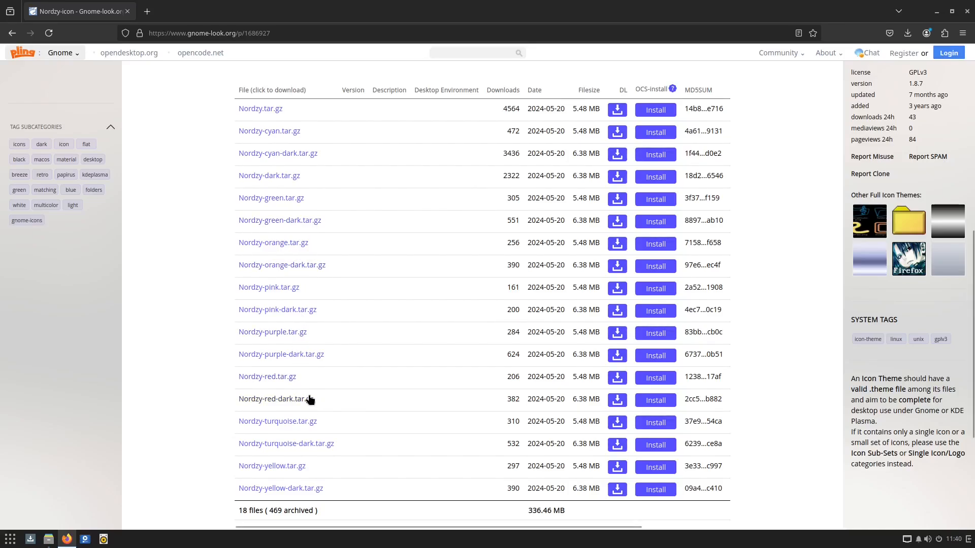
{"action": "scroll", "coordinate": [331, 411], "scroll_direction": "up", "scroll_amount": 8}
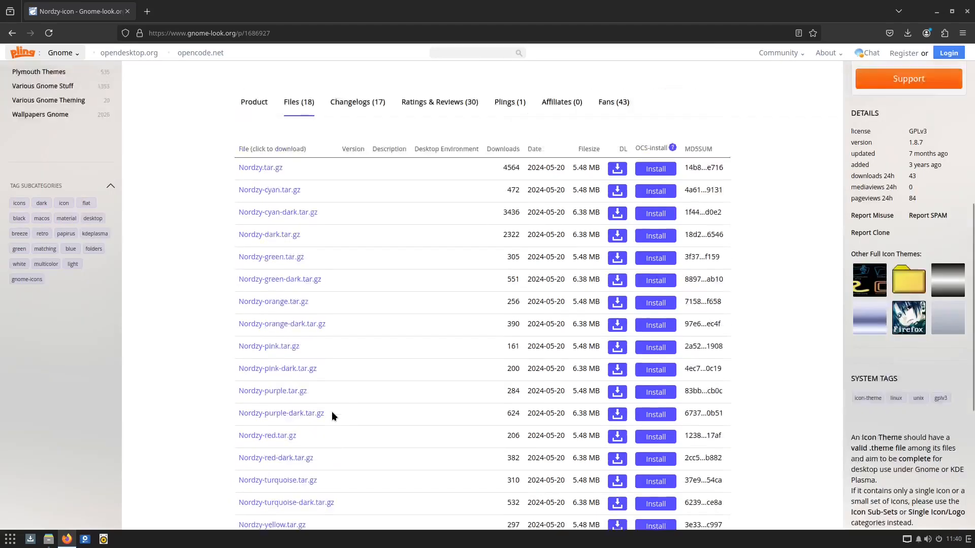
{"action": "scroll", "coordinate": [331, 411], "scroll_direction": "down", "scroll_amount": 3}
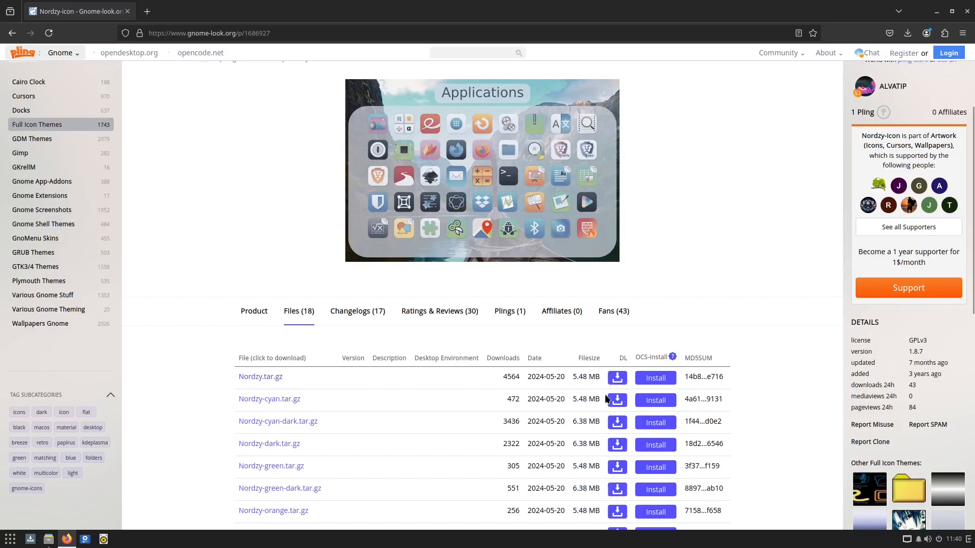
{"action": "left_click", "coordinate": [616, 379]}
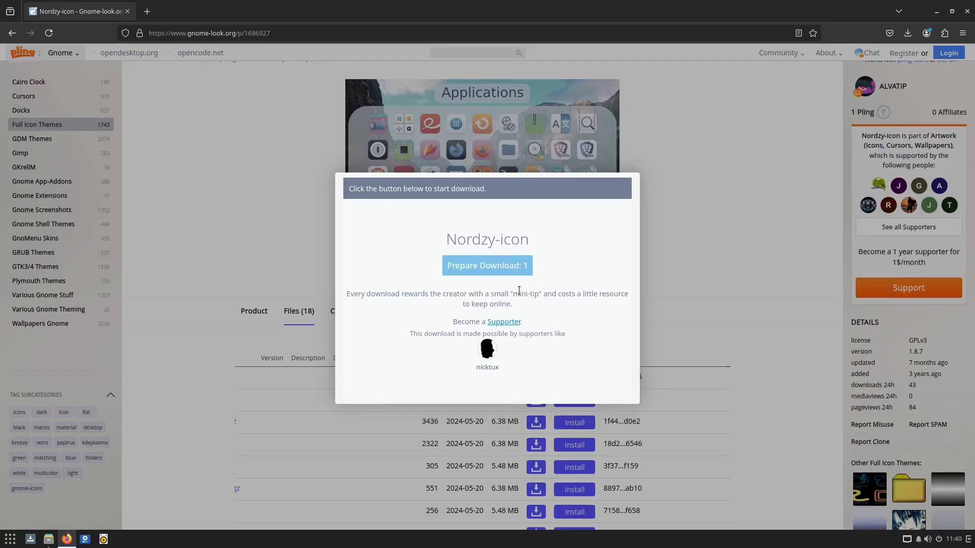
{"action": "left_click", "coordinate": [504, 269]}
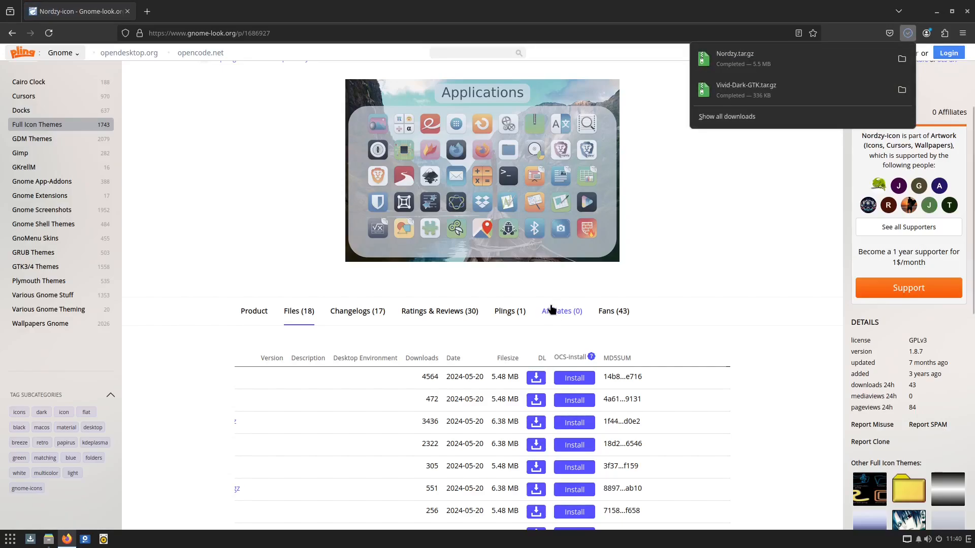
- Show the downloaded Nordzy.tar.gz in its folder, minimize the browser, and close the separate Home window
{"action": "left_click", "coordinate": [902, 60]}
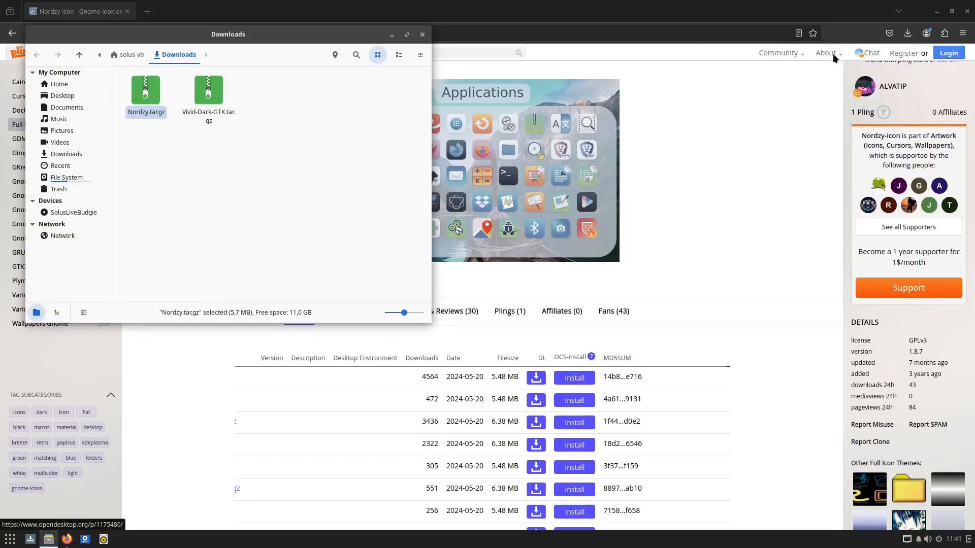
{"action": "left_click", "coordinate": [937, 11]}
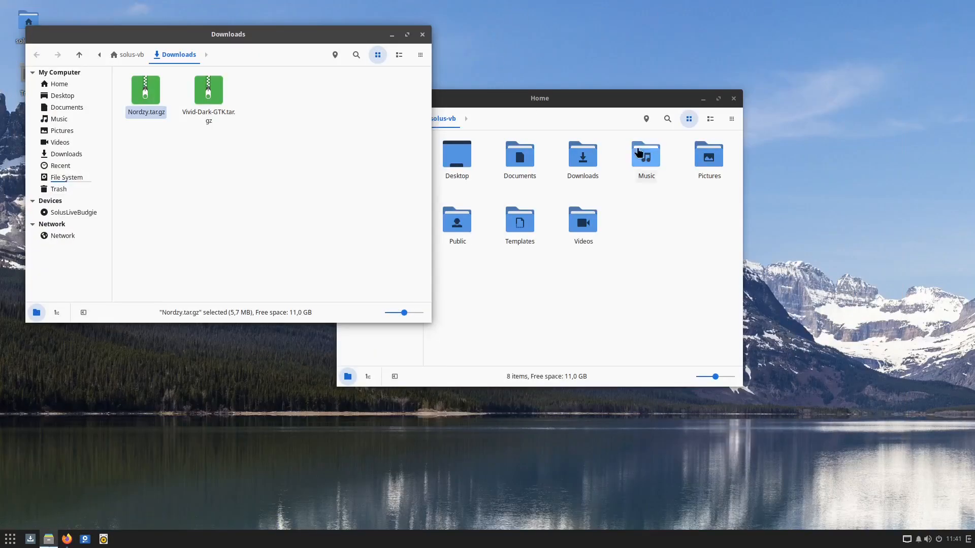
{"action": "left_click", "coordinate": [733, 99]}
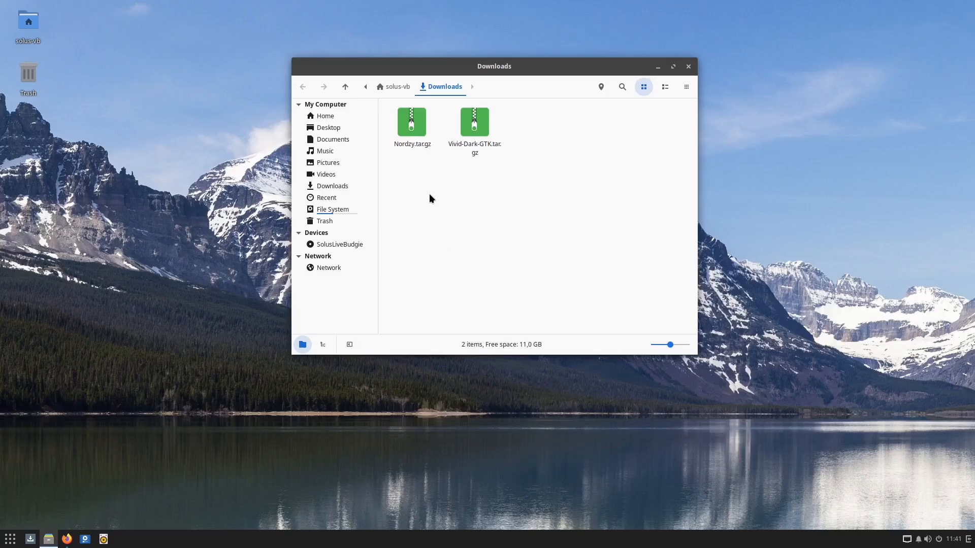
- Extract Nordzy.tar.gz and Vivid-Dark-GTK.tar.gz into the Downloads folder
{"action": "right_click", "coordinate": [412, 123]}
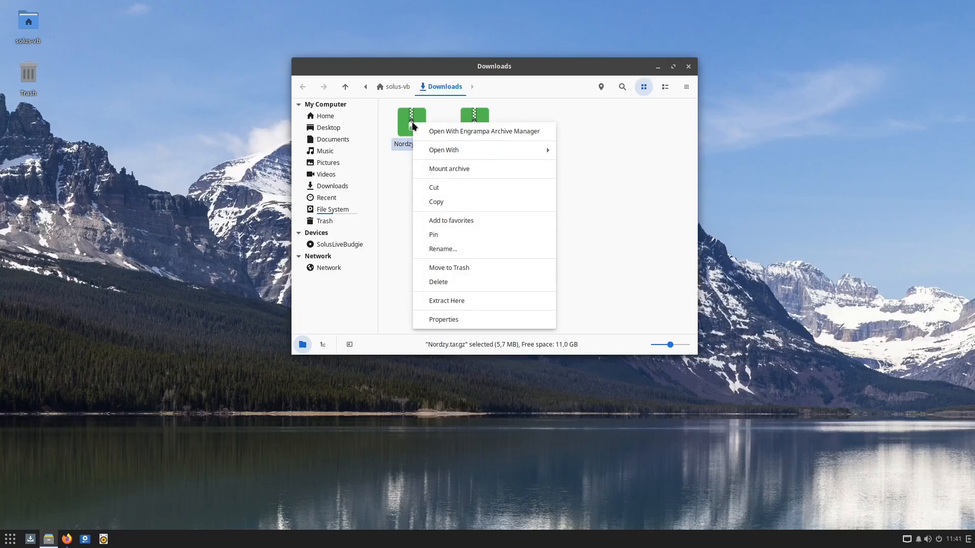
{"action": "left_click", "coordinate": [458, 302]}
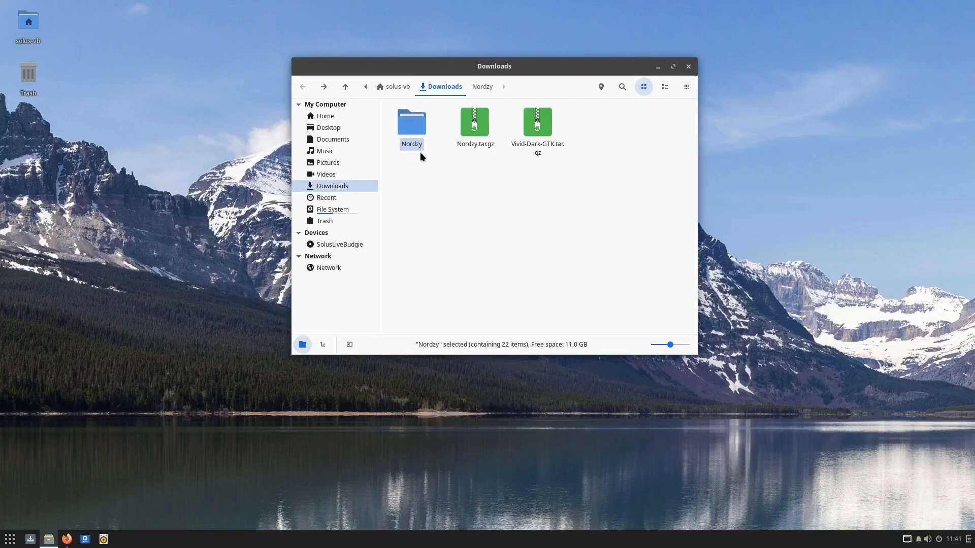
{"action": "left_click", "coordinate": [503, 197]}
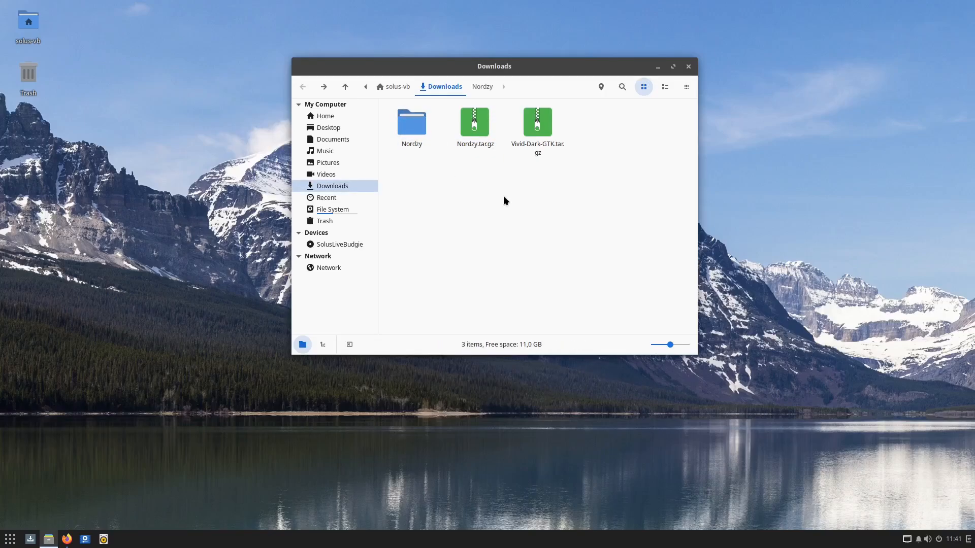
{"action": "right_click", "coordinate": [537, 125]}
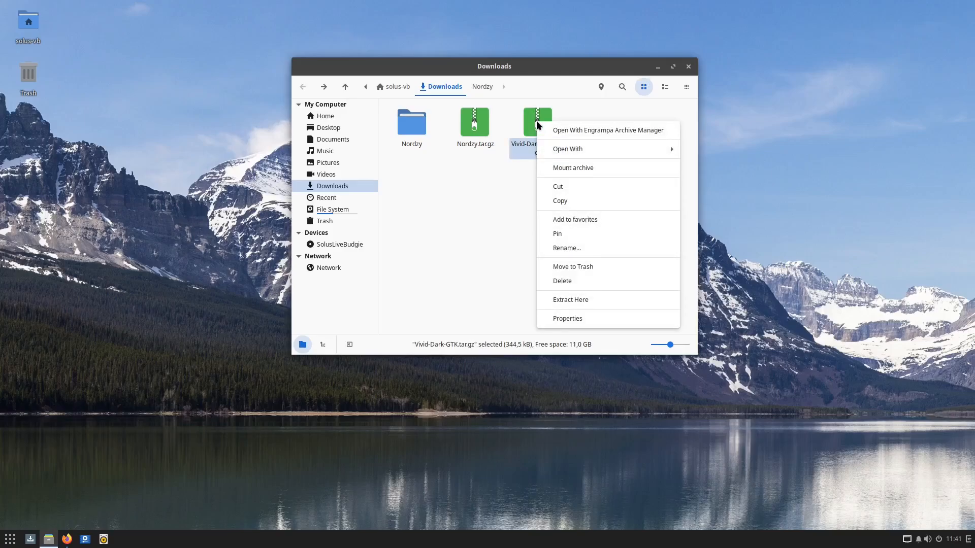
{"action": "left_click", "coordinate": [570, 300]}
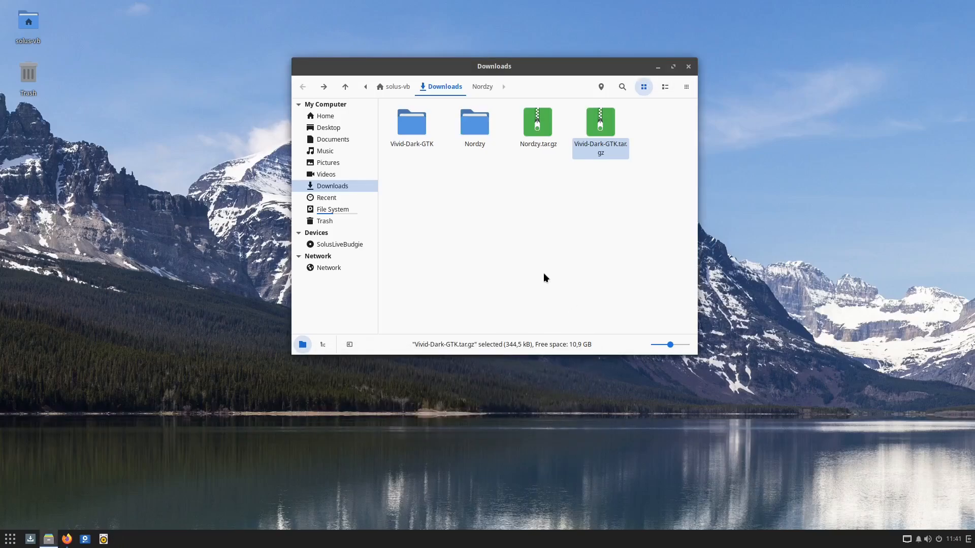
- Go to the home folder and show its hidden files and folders
{"action": "left_click_drag", "start_coordinate": [501, 146], "coordinate": [396, 151]}
{"action": "left_click", "coordinate": [396, 151]}
{"action": "left_click", "coordinate": [333, 117]}
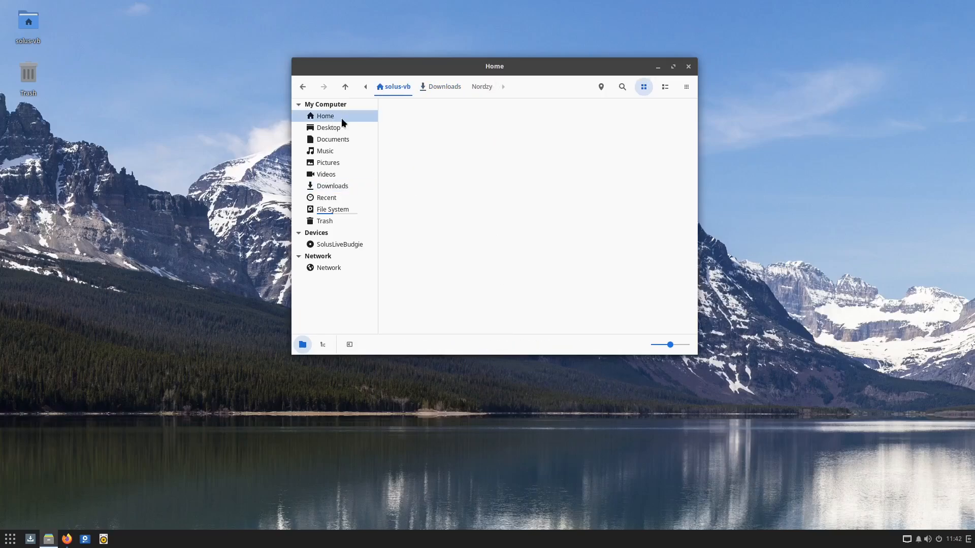
{"action": "left_click", "coordinate": [486, 279]}
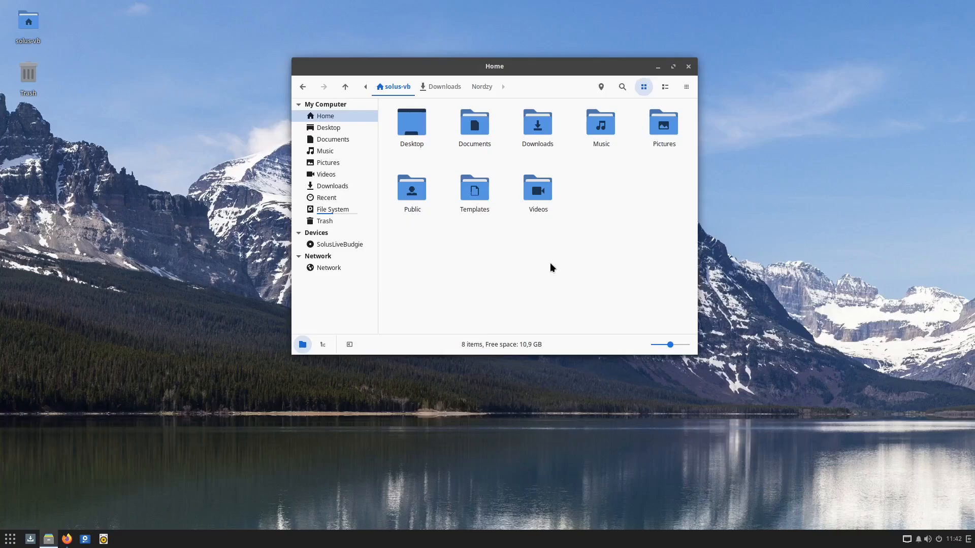
{"action": "key", "text": "ctrl+h"}
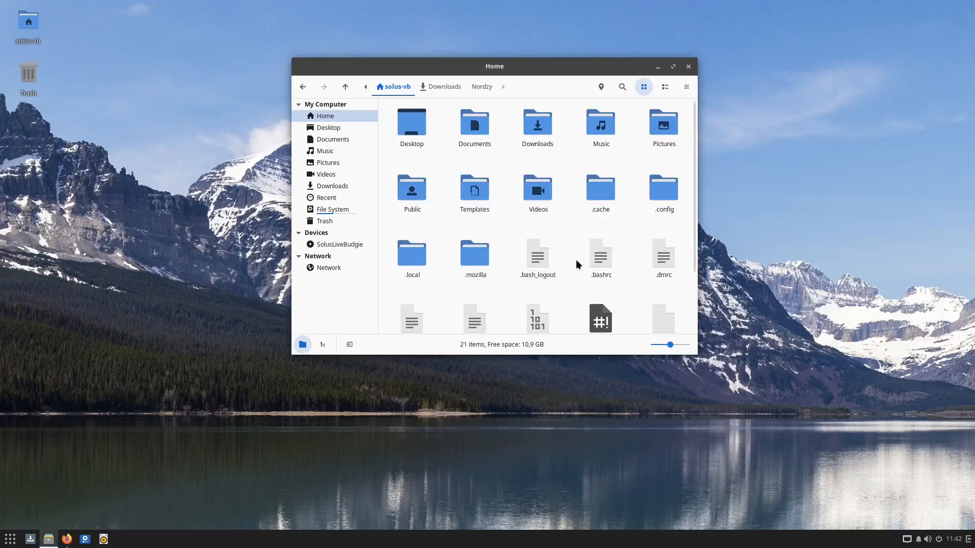
{"action": "scroll", "coordinate": [554, 207], "scroll_direction": "down", "scroll_amount": 3}
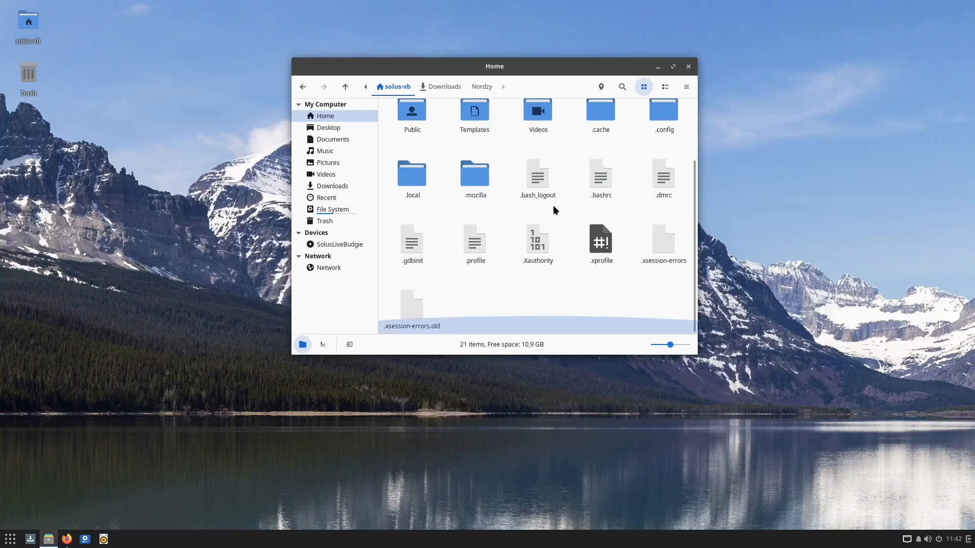
{"action": "scroll", "coordinate": [558, 233], "scroll_direction": "up", "scroll_amount": 3}
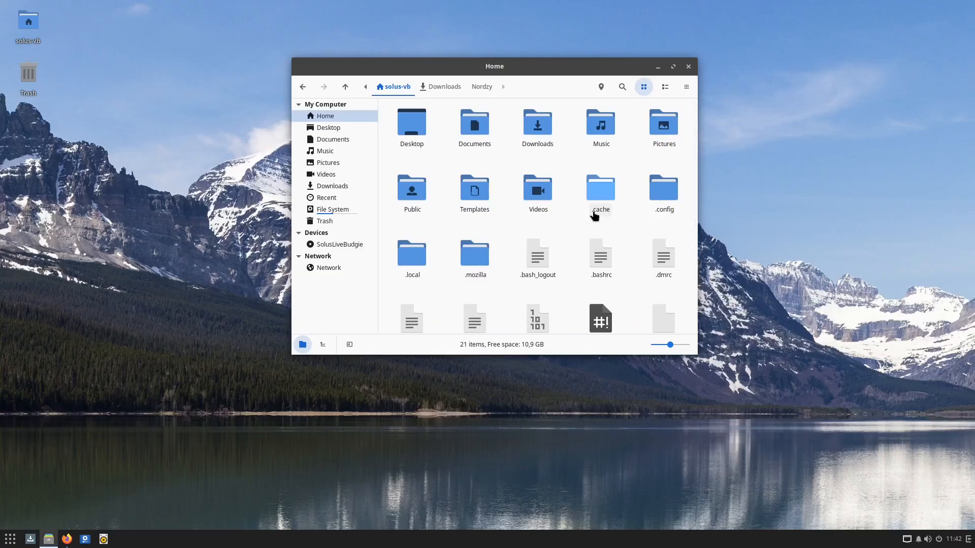
- Create a new folder named ".themes" in the home folder
{"action": "scroll", "coordinate": [584, 294], "scroll_direction": "down", "scroll_amount": 3}
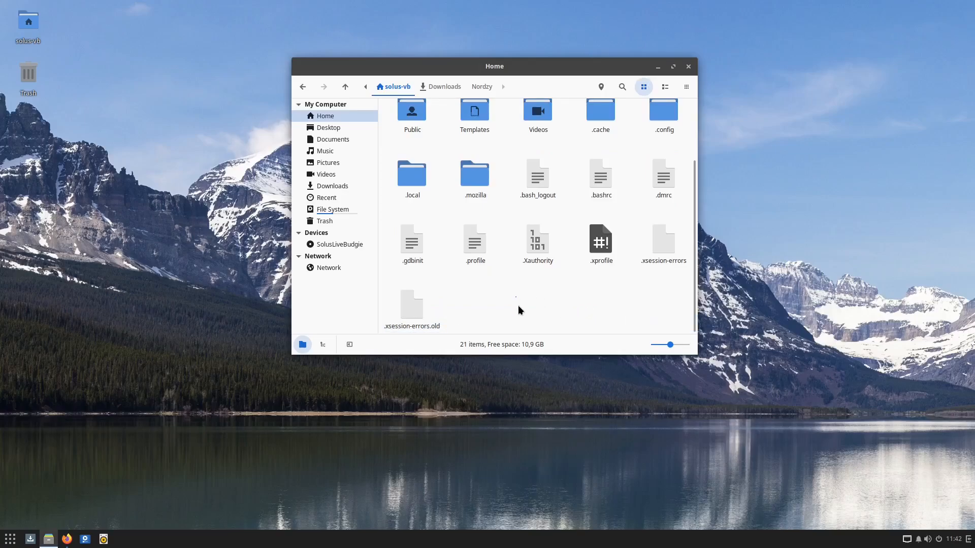
{"action": "right_click", "coordinate": [501, 300]}
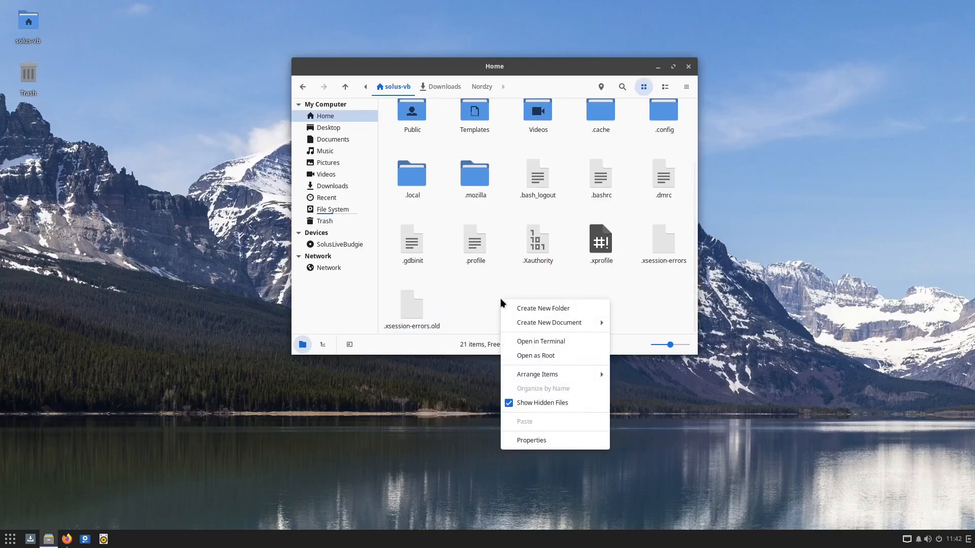
{"action": "left_click", "coordinate": [537, 309]}
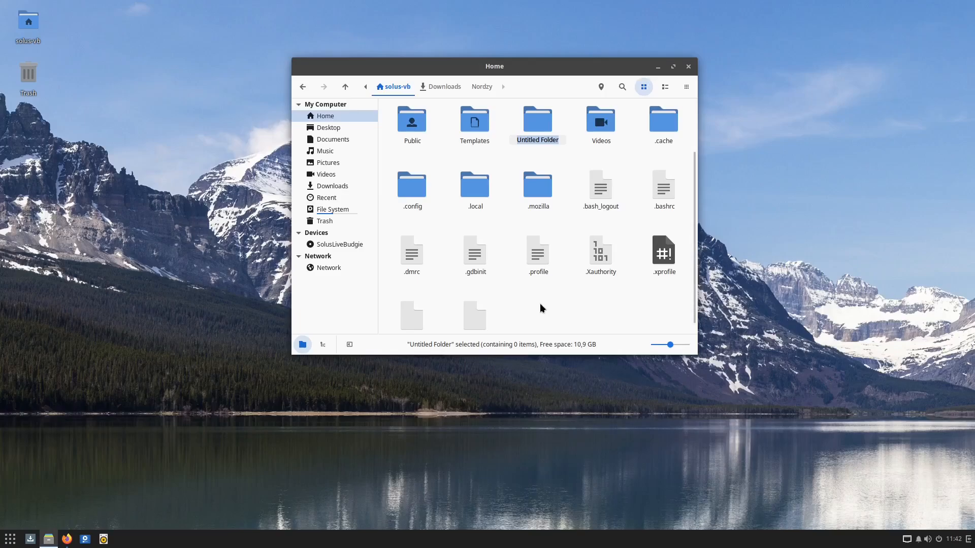
{"action": "type", "text": ".theme"}
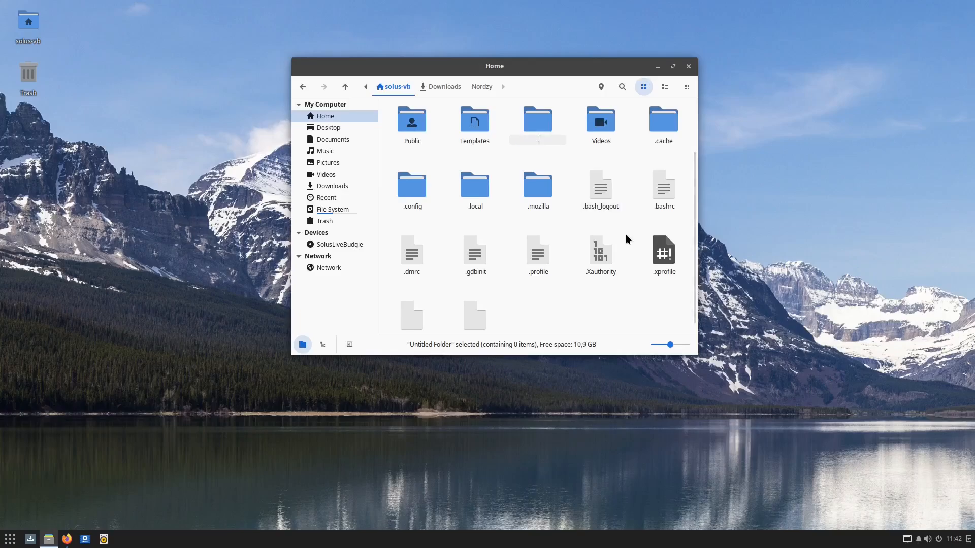
{"action": "type", "text": "s"}
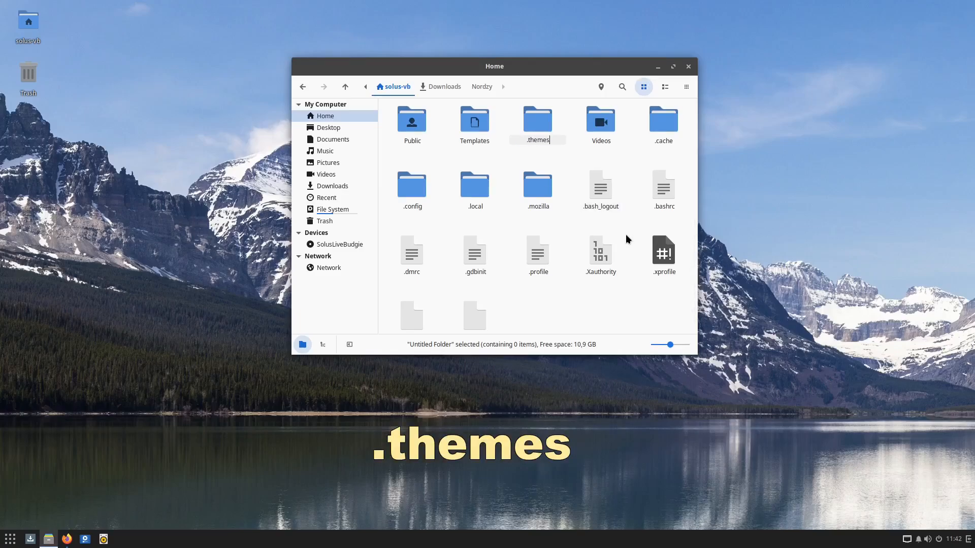
{"action": "key", "text": "Return"}
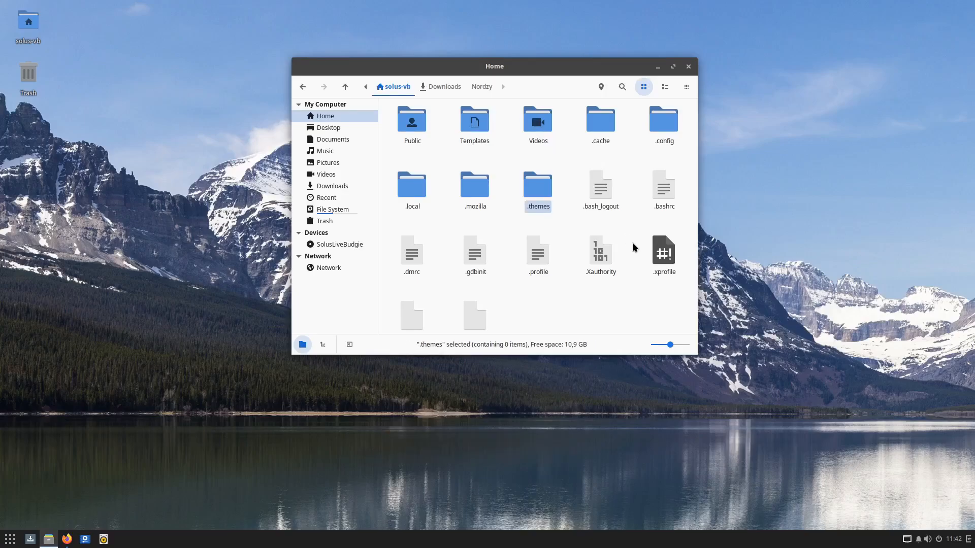
- Create another new folder named ".icons" in the home folder
{"action": "left_click", "coordinate": [542, 307]}
{"action": "right_click", "coordinate": [533, 305]}
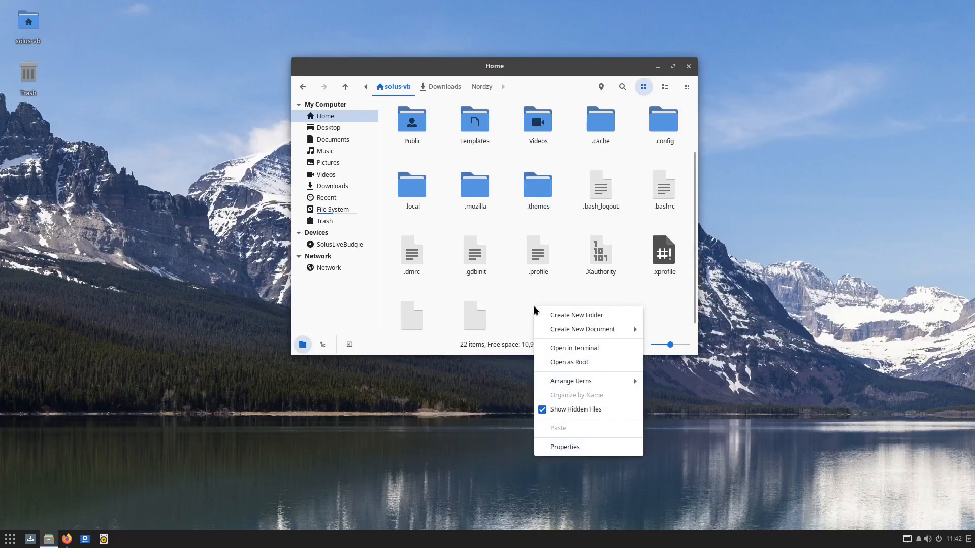
{"action": "left_click", "coordinate": [566, 315]}
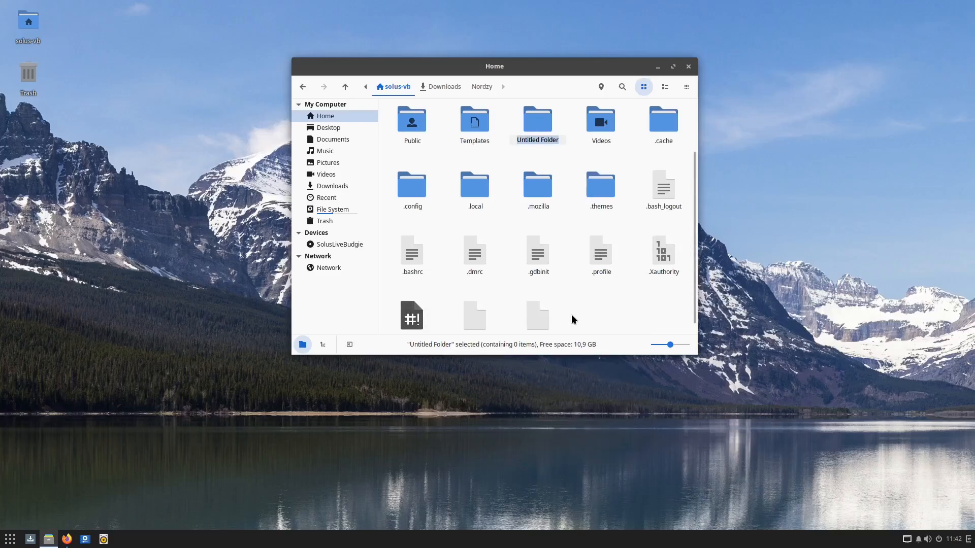
{"action": "key", "text": "BackSpace"}
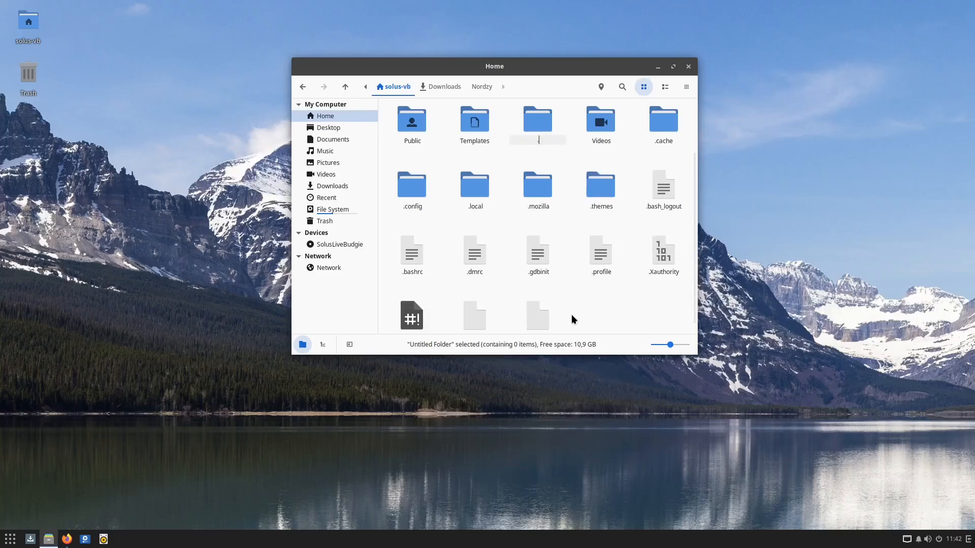
{"action": "type", "text": ".icons"}
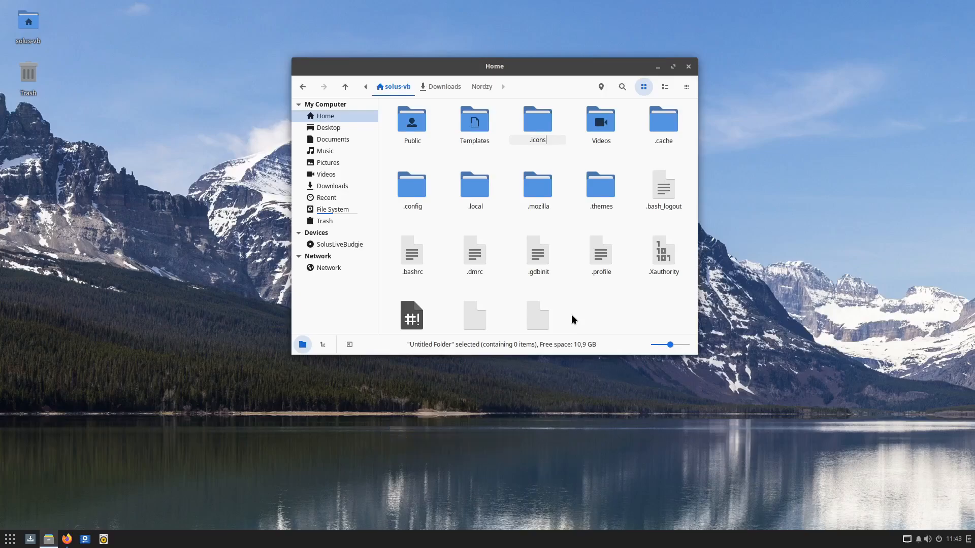
{"action": "key", "text": "Return"}
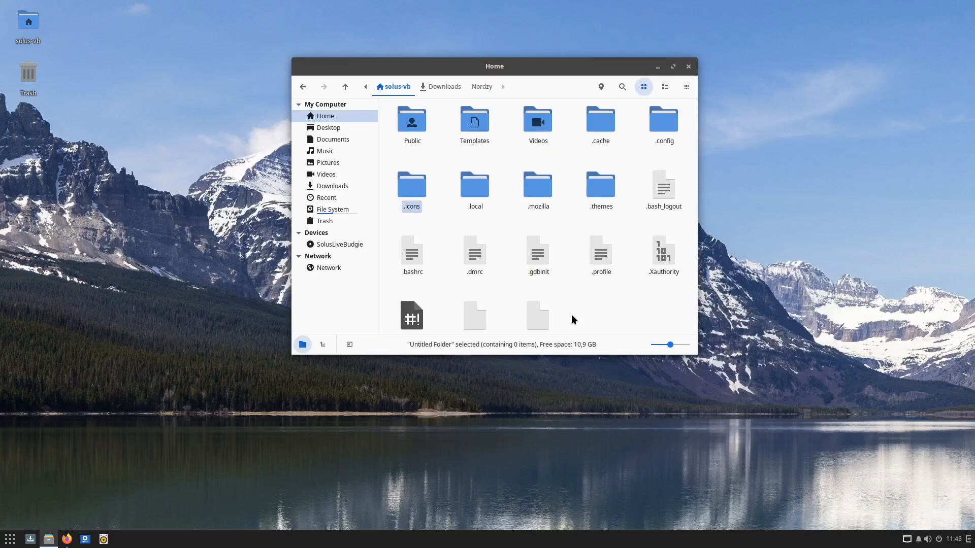
{"action": "left_click", "coordinate": [498, 160]}
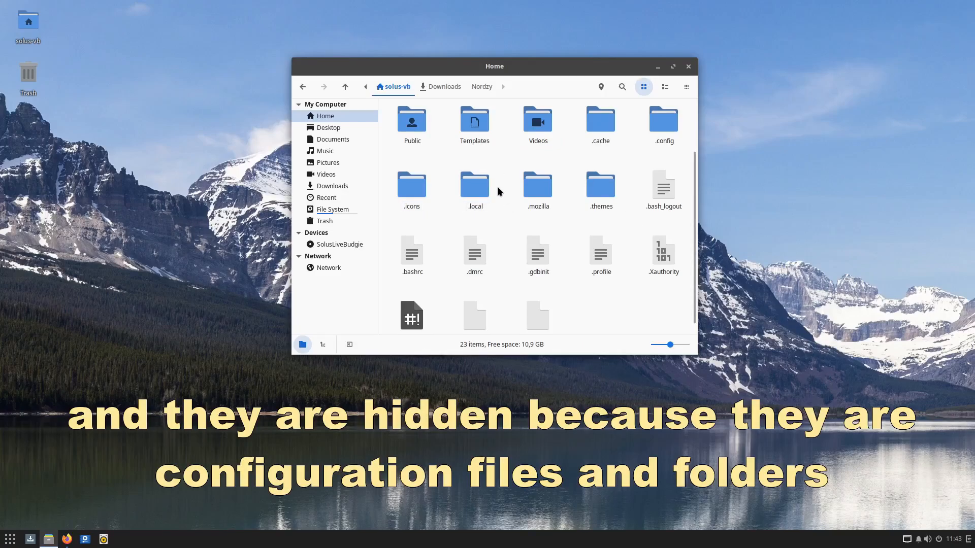
{"action": "left_click", "coordinate": [464, 214]}
{"action": "left_click_drag", "start_coordinate": [569, 190], "coordinate": [489, 213]}
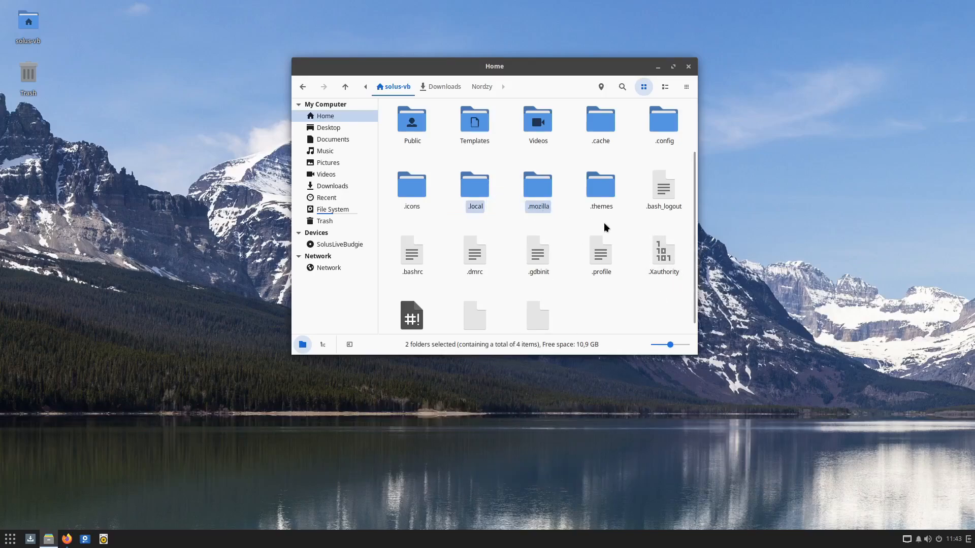
{"action": "left_click_drag", "start_coordinate": [633, 106], "coordinate": [681, 151]}
{"action": "left_click", "coordinate": [603, 315]}
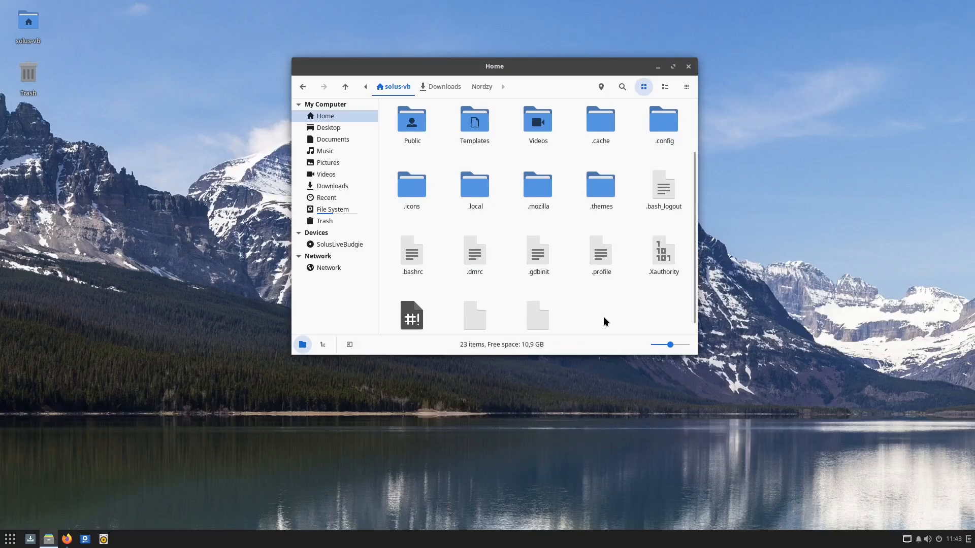
- Open the Downloads folder and copy the extracted Vivid-Dark-GTK folder
{"action": "scroll", "coordinate": [604, 318], "scroll_direction": "up", "scroll_amount": 2}
{"action": "double_click", "coordinate": [538, 129]}
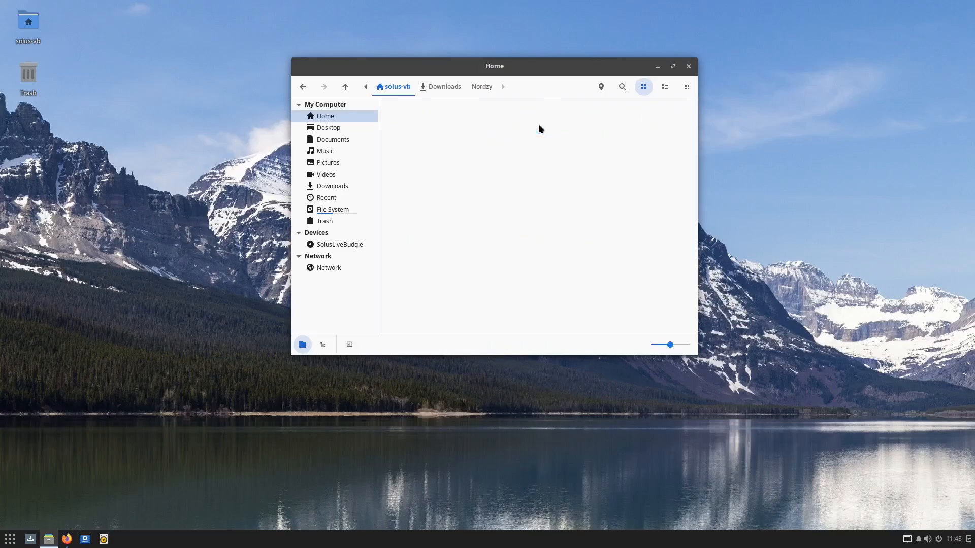
{"action": "left_click", "coordinate": [404, 122]}
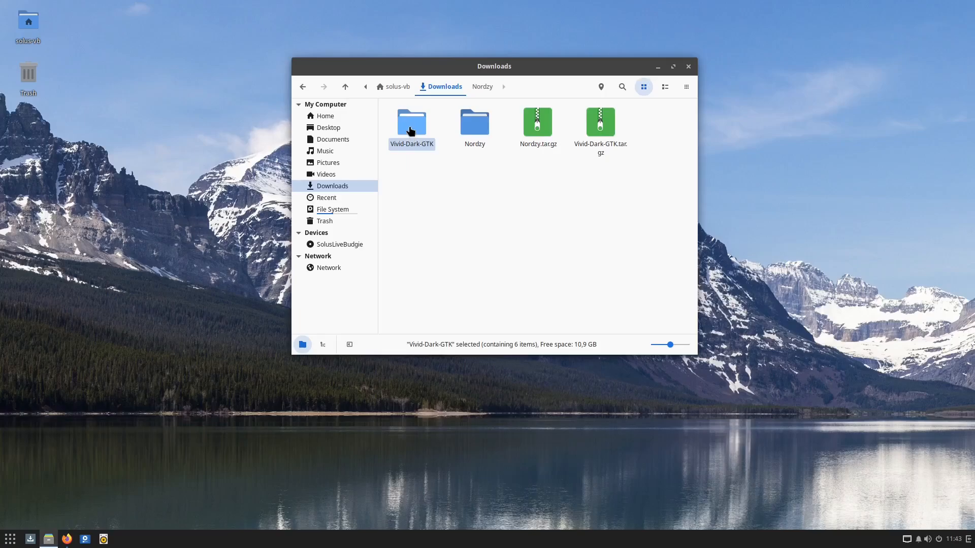
{"action": "right_click", "coordinate": [410, 131]}
{"action": "left_click", "coordinate": [438, 219]}
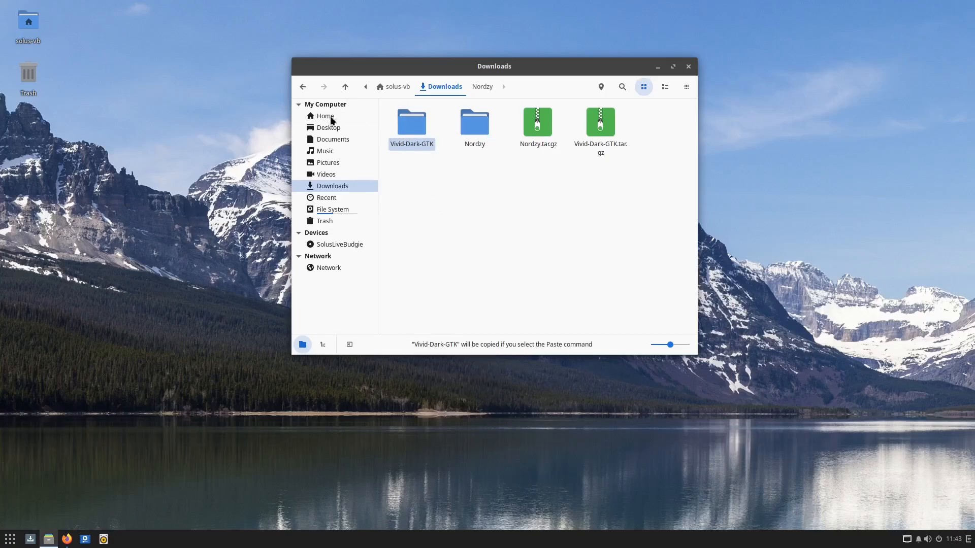
- Paste the copied Vivid-Dark-GTK folder into the .themes folder in the home folder
{"action": "left_click", "coordinate": [333, 117]}
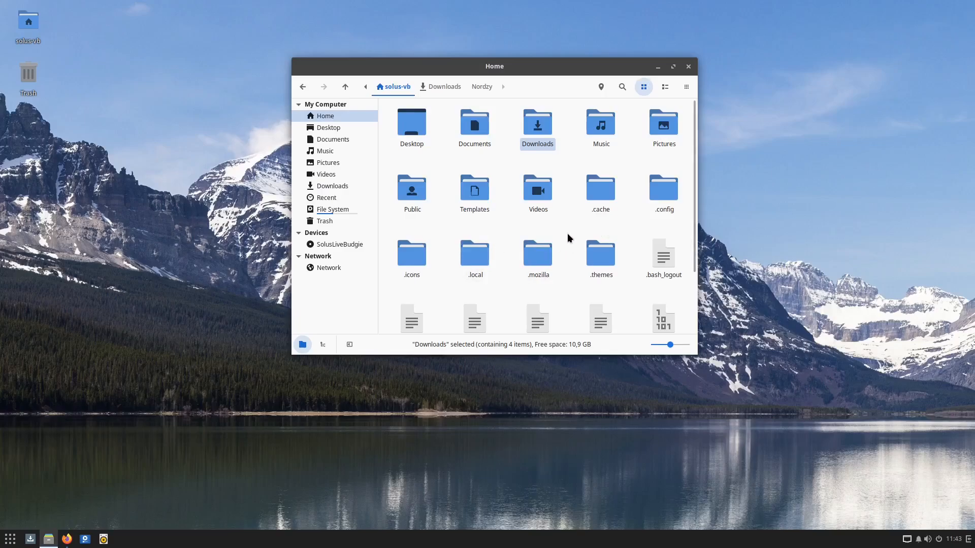
{"action": "double_click", "coordinate": [599, 254]}
{"action": "right_click", "coordinate": [483, 176]}
{"action": "left_click", "coordinate": [525, 299]}
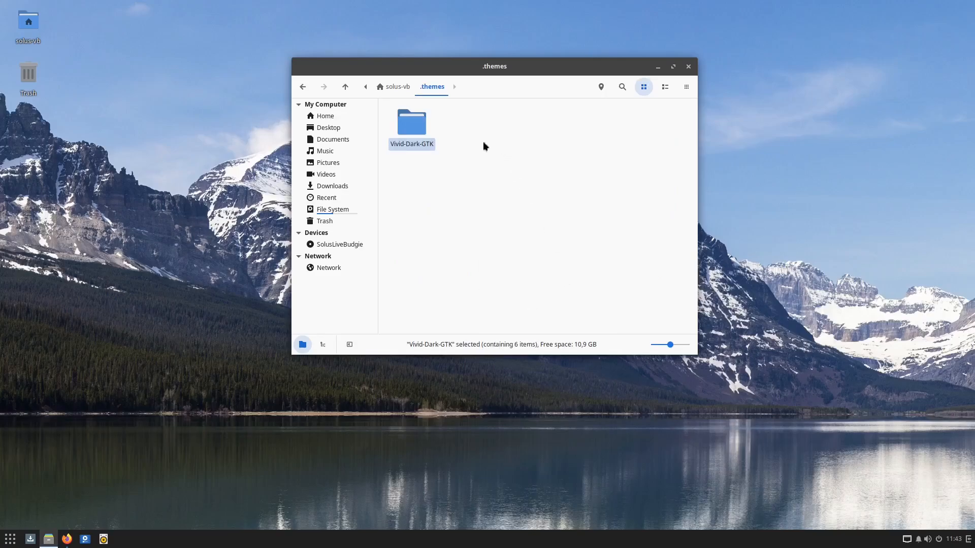
- Go back to the Downloads folder and copy the extracted Nordzy folder
{"action": "left_click", "coordinate": [330, 117]}
{"action": "double_click", "coordinate": [530, 129]}
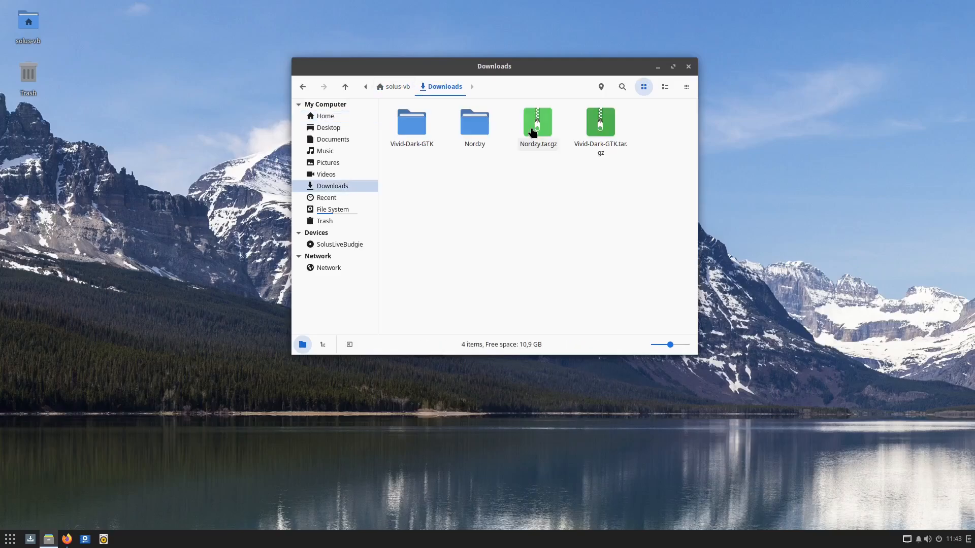
{"action": "left_click", "coordinate": [473, 146]}
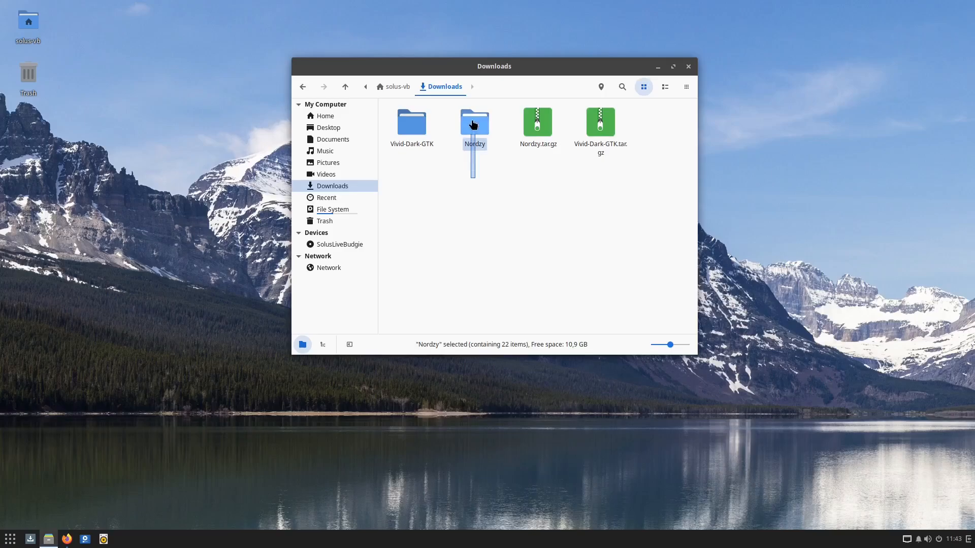
{"action": "right_click", "coordinate": [474, 124]}
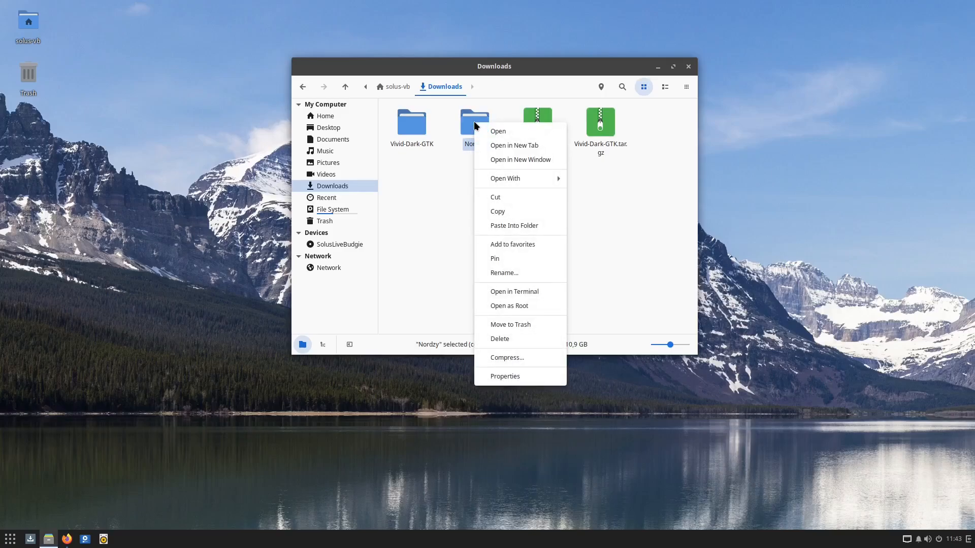
{"action": "left_click", "coordinate": [501, 212]}
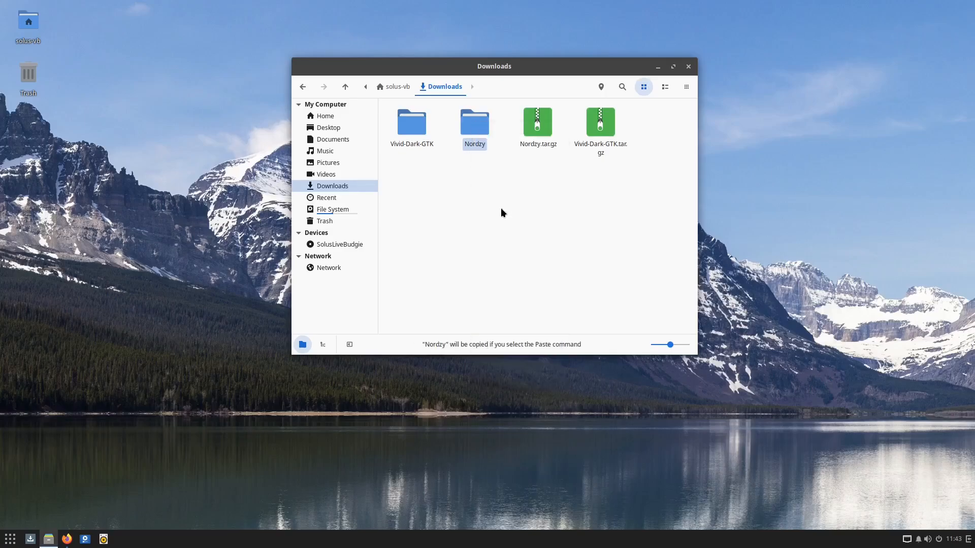
- Paste the copied Nordzy folder into the .icons folder in the home folder
{"action": "left_click", "coordinate": [330, 116]}
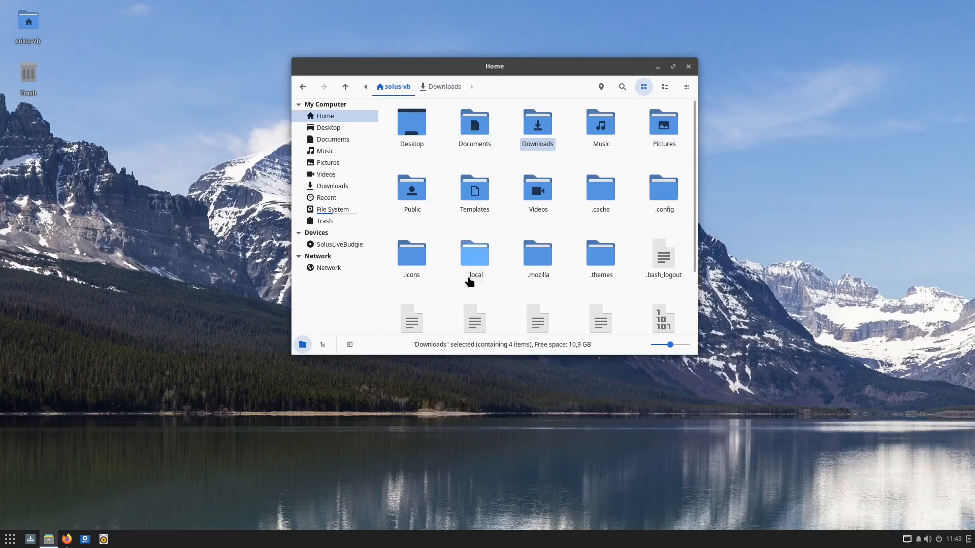
{"action": "double_click", "coordinate": [413, 254]}
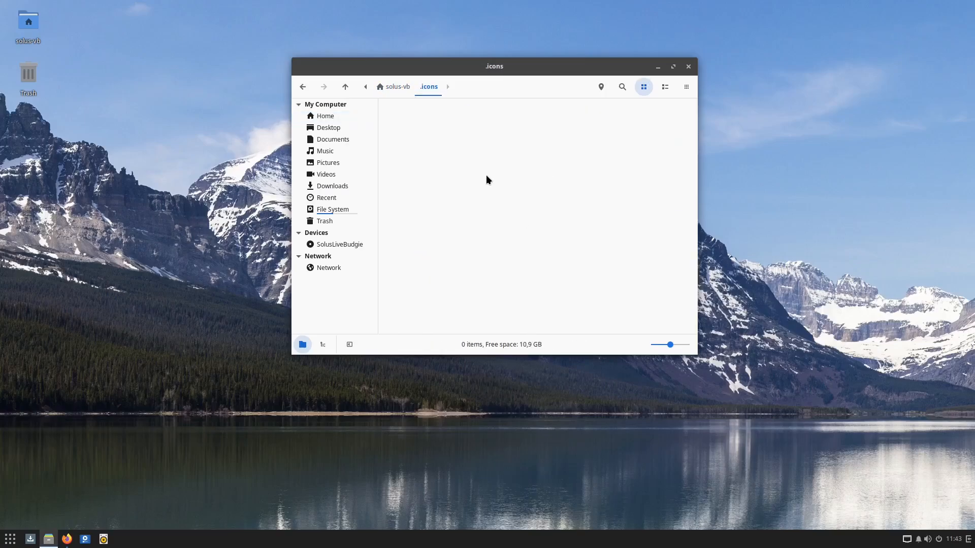
{"action": "right_click", "coordinate": [460, 156]}
{"action": "left_click", "coordinate": [500, 279]}
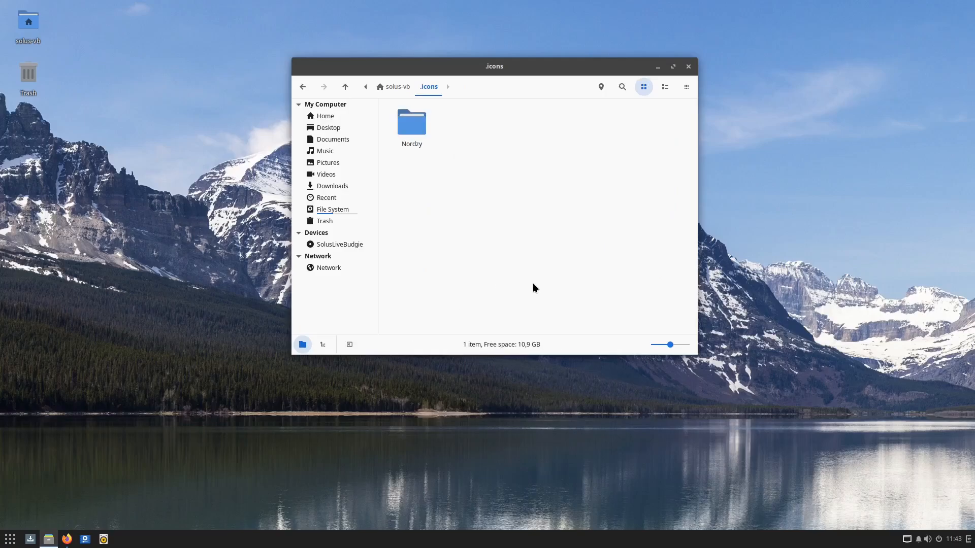
- Return to the home folder and stop showing its hidden files
{"action": "left_click", "coordinate": [397, 86]}
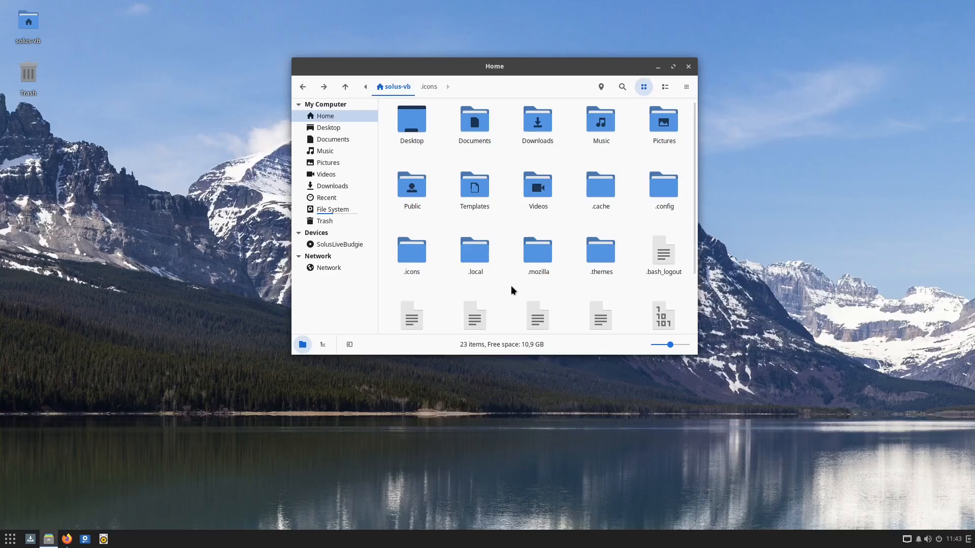
{"action": "key", "text": "ctrl+h"}
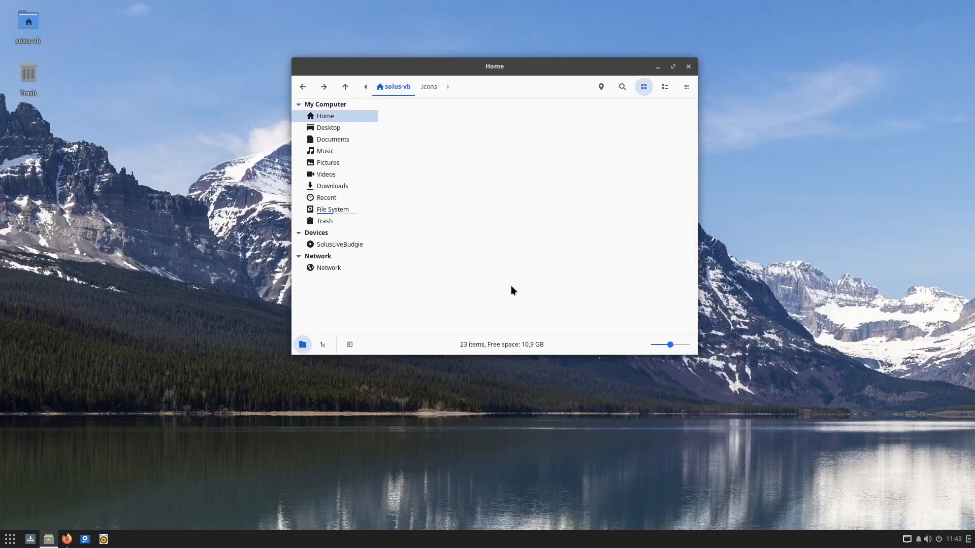
{"action": "key", "text": "ctrl+l"}
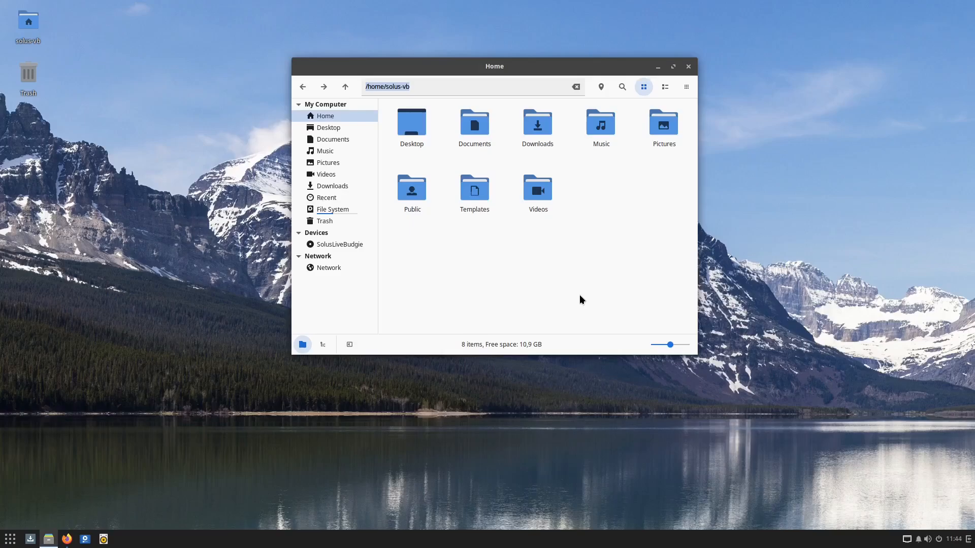
- Turn the display of hidden files back on and look through the home folder
{"action": "right_click", "coordinate": [603, 251]}
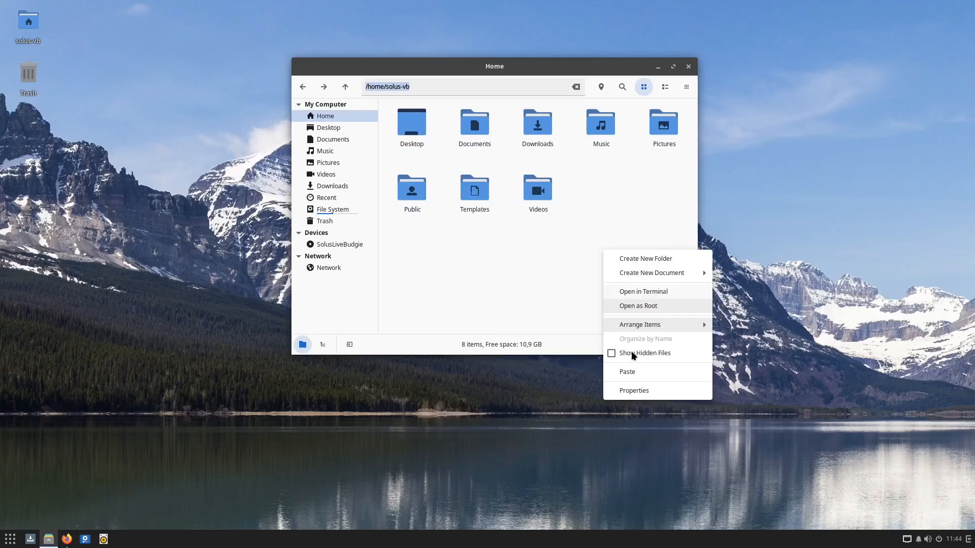
{"action": "left_click", "coordinate": [613, 354]}
{"action": "scroll", "coordinate": [555, 243], "scroll_direction": "down", "scroll_amount": 3}
{"action": "scroll", "coordinate": [556, 243], "scroll_direction": "up", "scroll_amount": 3}
{"action": "scroll", "coordinate": [555, 254], "scroll_direction": "down", "scroll_amount": 3}
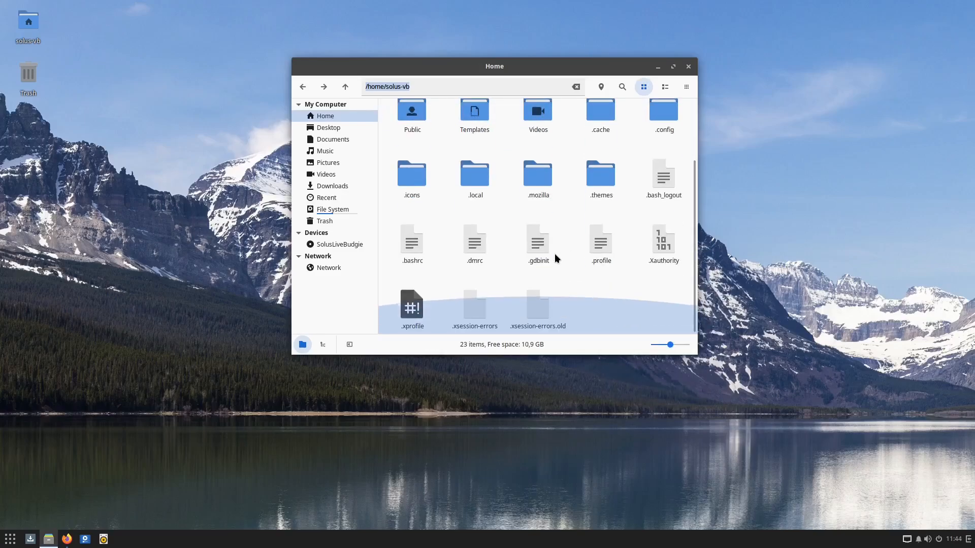
- Turn off the display of hidden files in the home folder and close the file manager window
{"action": "right_click", "coordinate": [608, 293]}
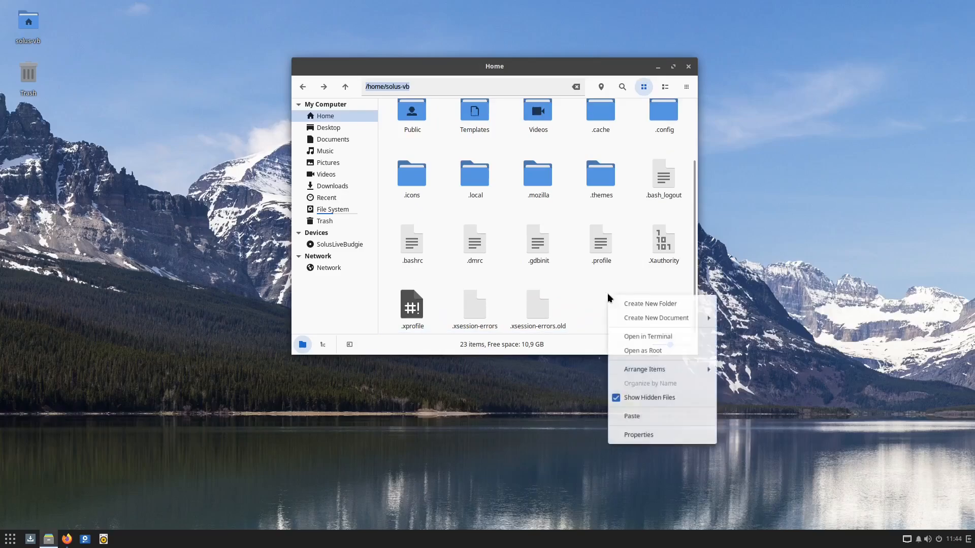
{"action": "left_click", "coordinate": [648, 398]}
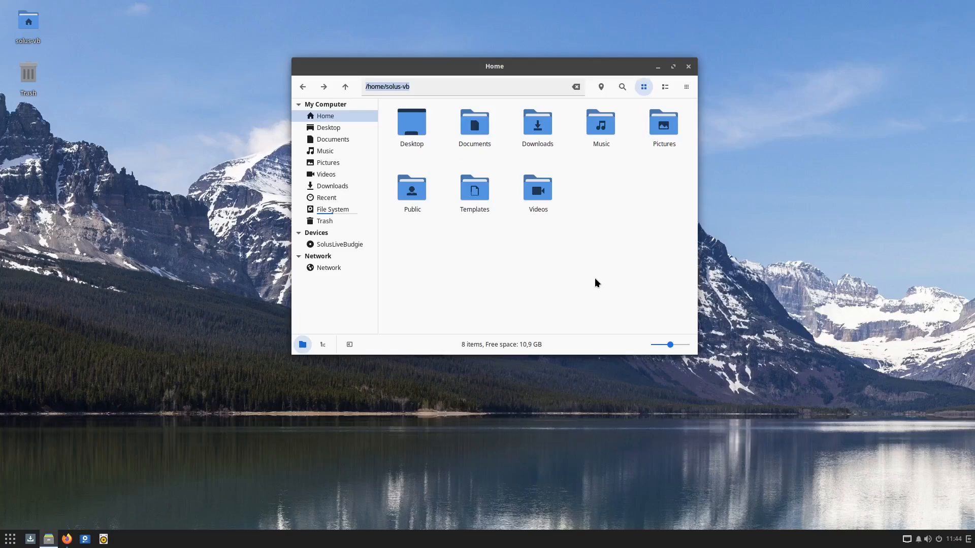
{"action": "left_click", "coordinate": [688, 68]}
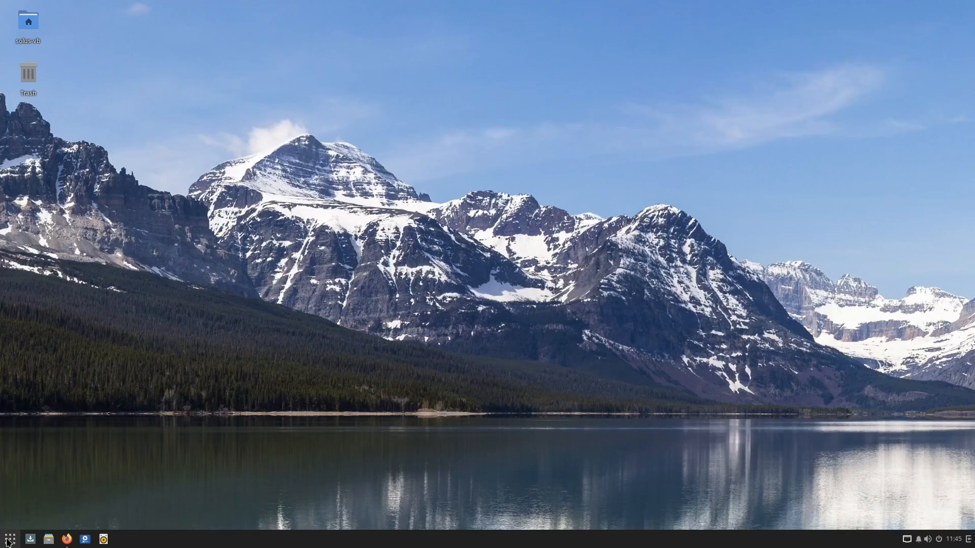
- Search the installed applications for "sett" and open Budgie Desktop Settings
{"action": "left_click", "coordinate": [29, 529]}
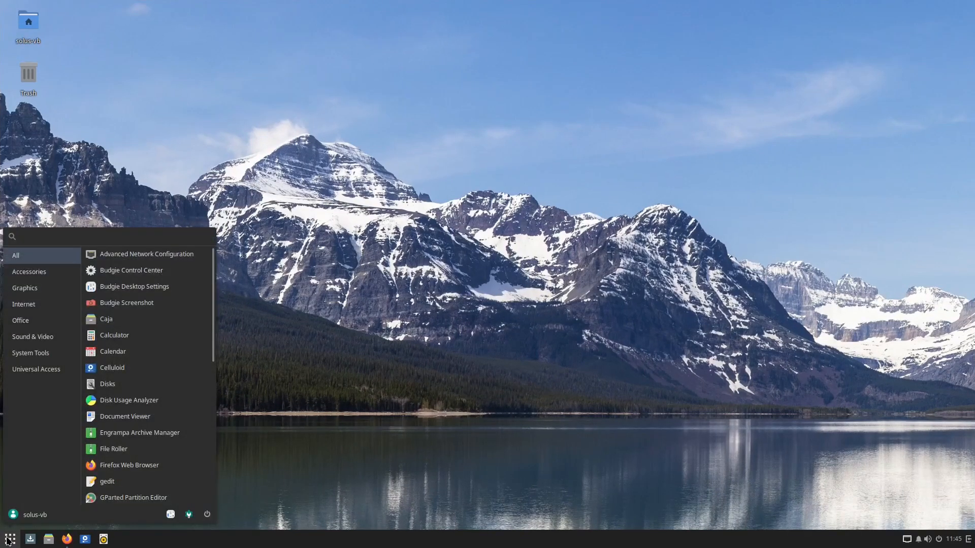
{"action": "type", "text": "se"}
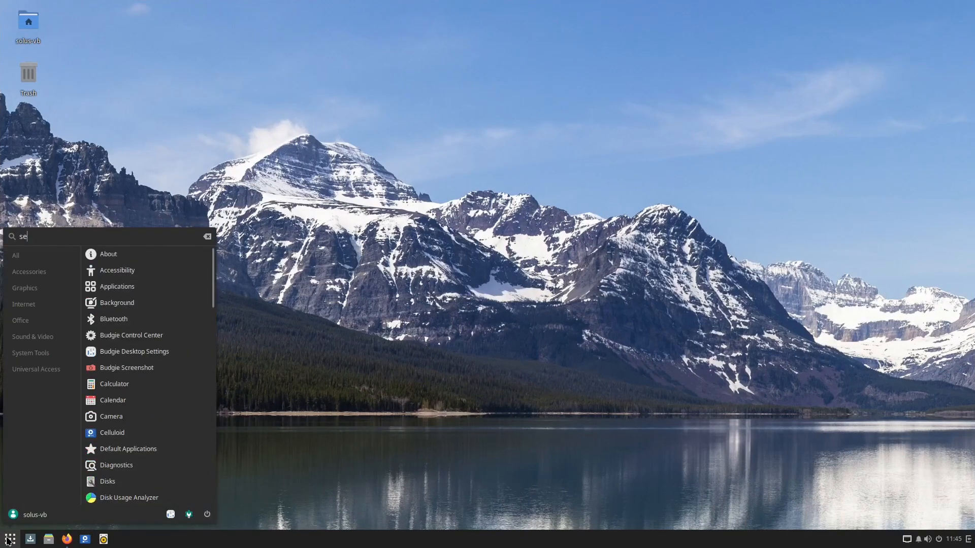
{"action": "type", "text": "tt"}
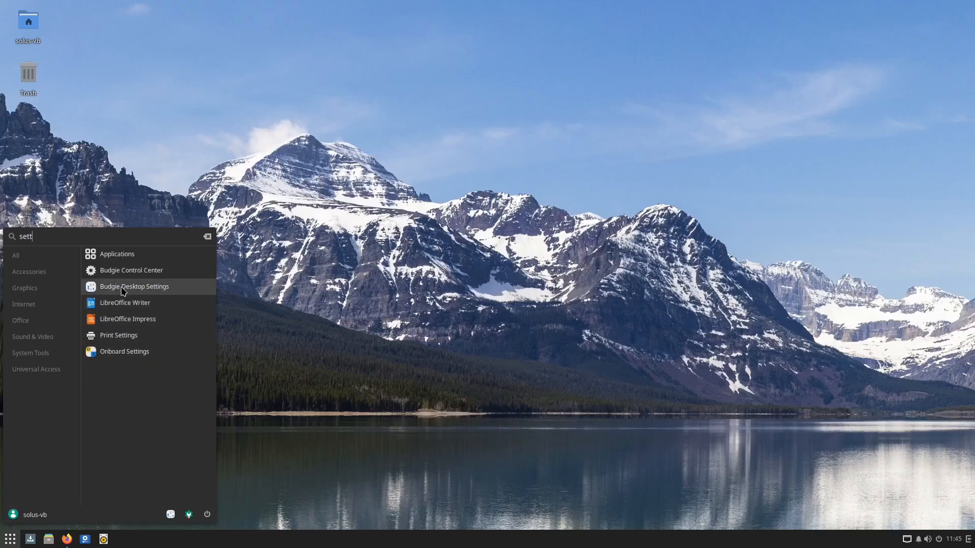
{"action": "left_click", "coordinate": [141, 289]}
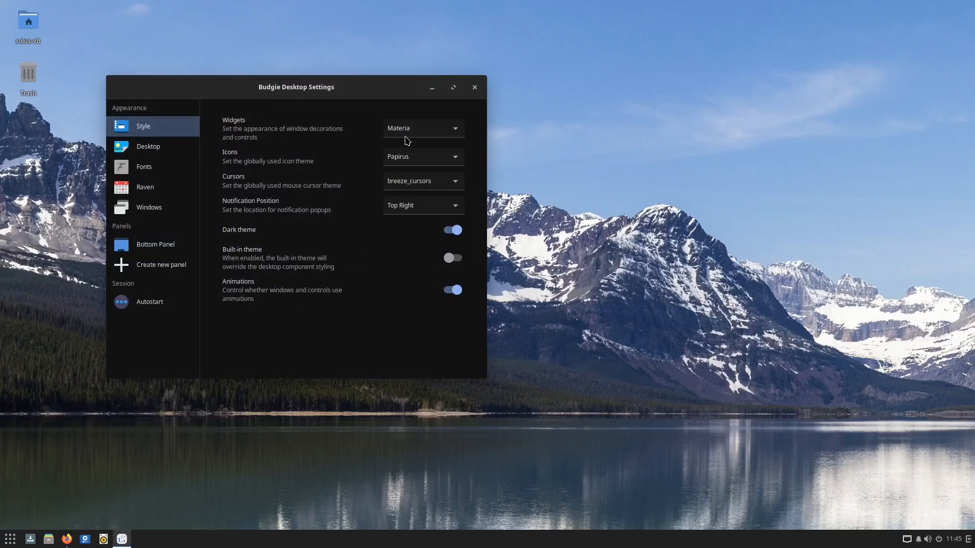
- Set the widgets theme to Vivid-Dark-GTK and the icon theme to Nordzy
{"action": "left_click", "coordinate": [452, 130]}
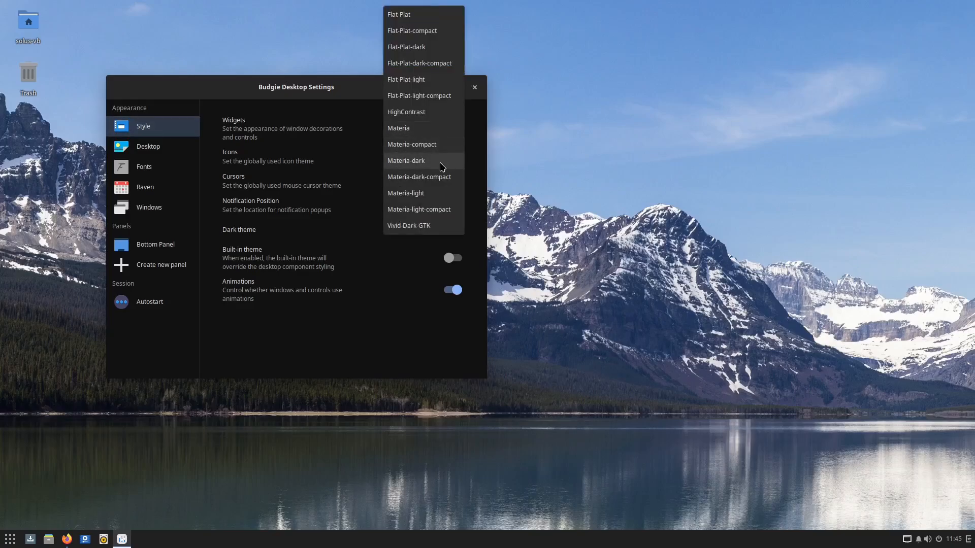
{"action": "left_click", "coordinate": [431, 226]}
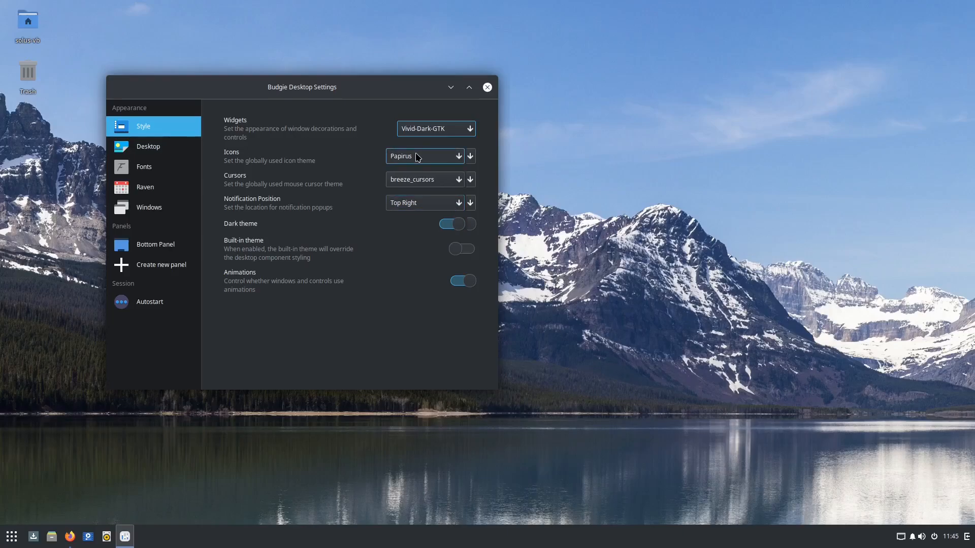
{"action": "left_click_drag", "start_coordinate": [381, 92], "coordinate": [471, 91]}
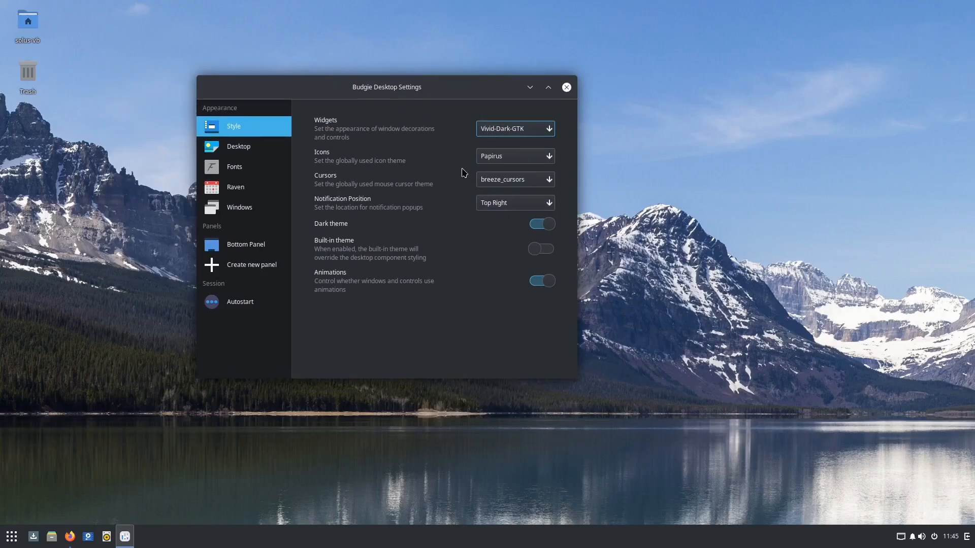
{"action": "left_click", "coordinate": [520, 163]}
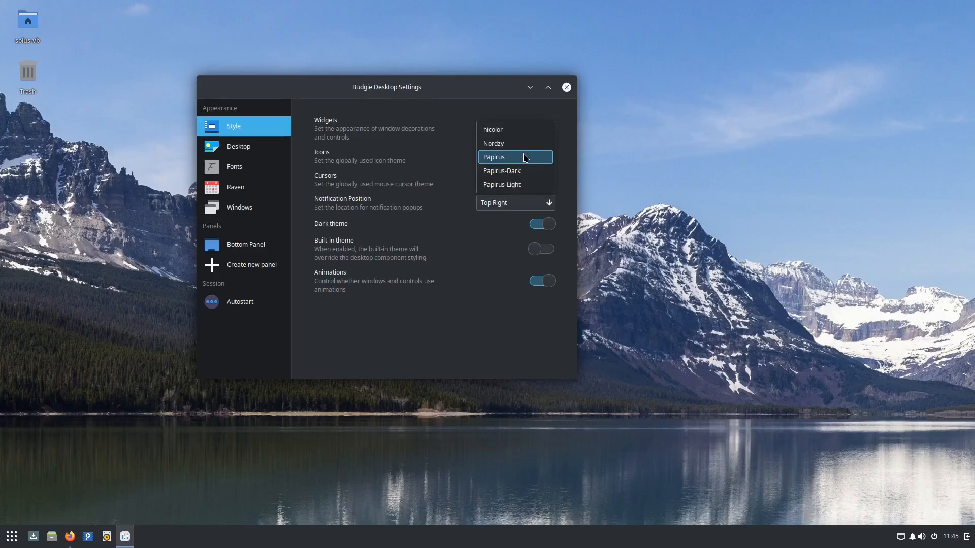
{"action": "left_click", "coordinate": [508, 145]}
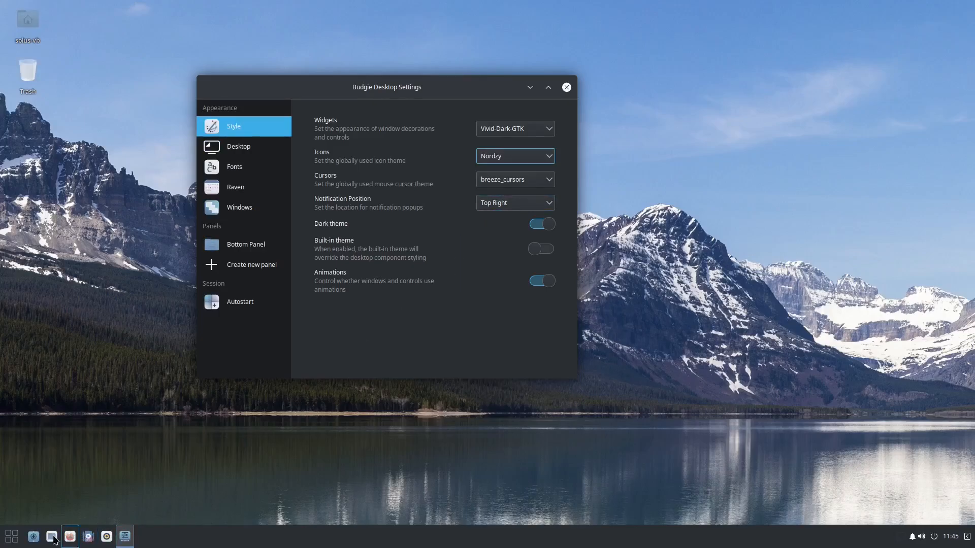
- Check the new look in the applications menu and view the cursor theme choices, keeping breeze_cursors
{"action": "left_click", "coordinate": [11, 538]}
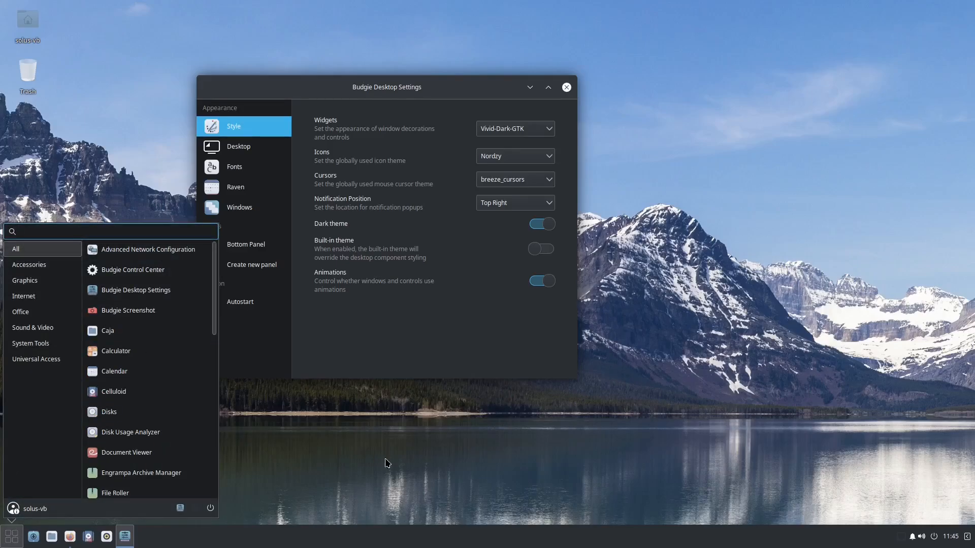
{"action": "left_click", "coordinate": [401, 459]}
{"action": "left_click", "coordinate": [525, 180]}
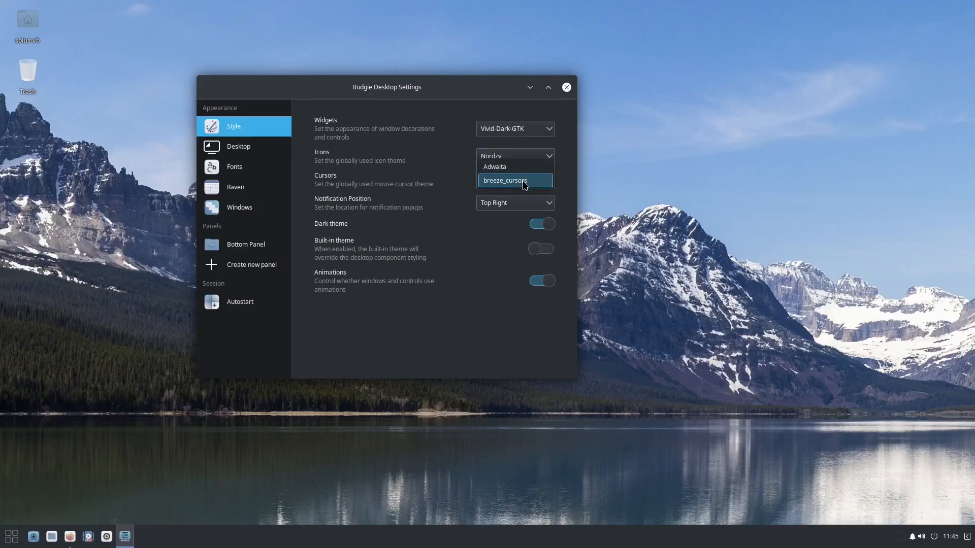
{"action": "left_click", "coordinate": [525, 182]}
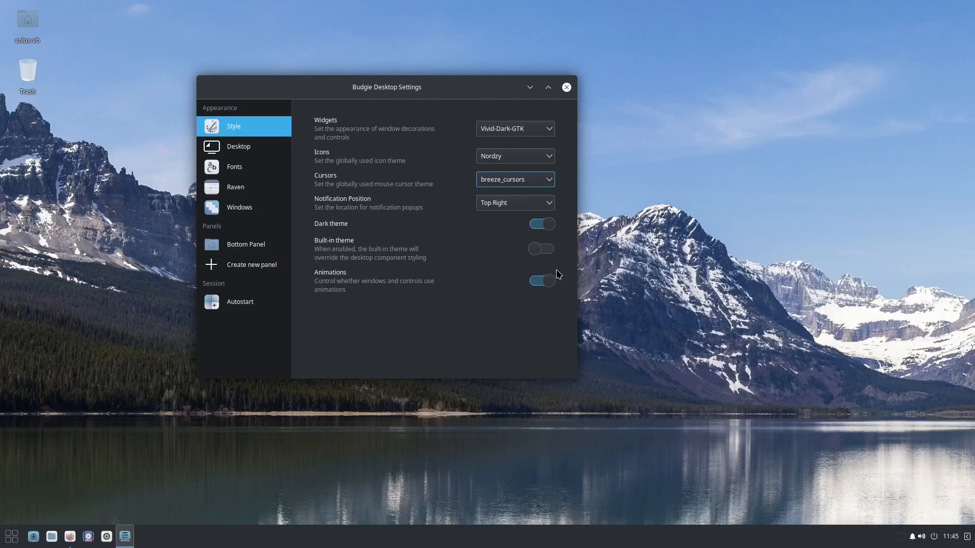
- Switch to Firefox and browse the Cursors category on Gnome-look.org
{"action": "left_click", "coordinate": [71, 537]}
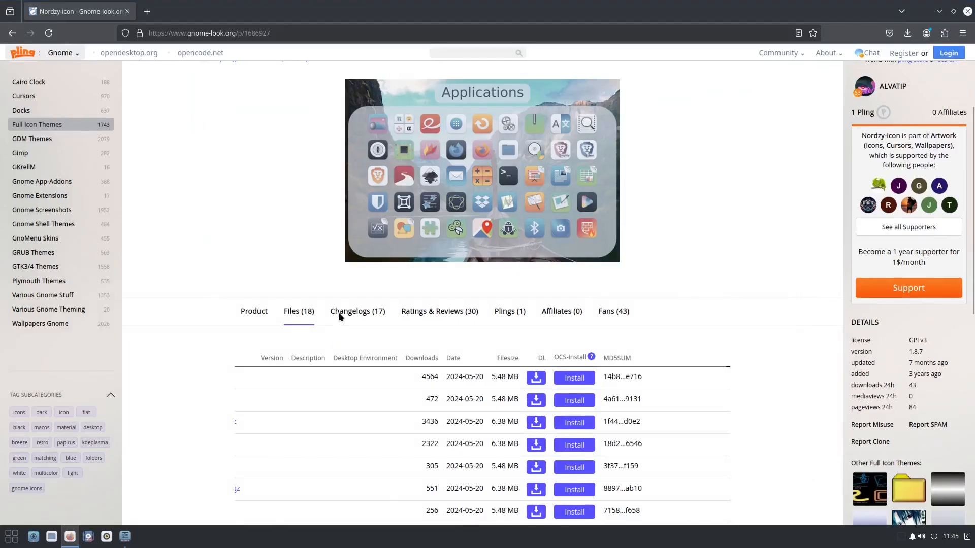
{"action": "scroll", "coordinate": [167, 122], "scroll_direction": "up", "scroll_amount": 3}
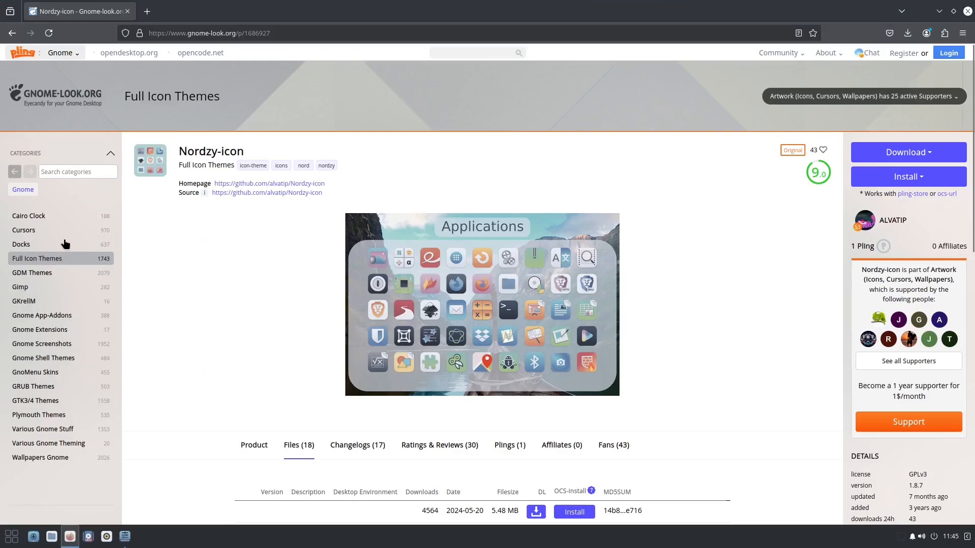
{"action": "left_click", "coordinate": [42, 232]}
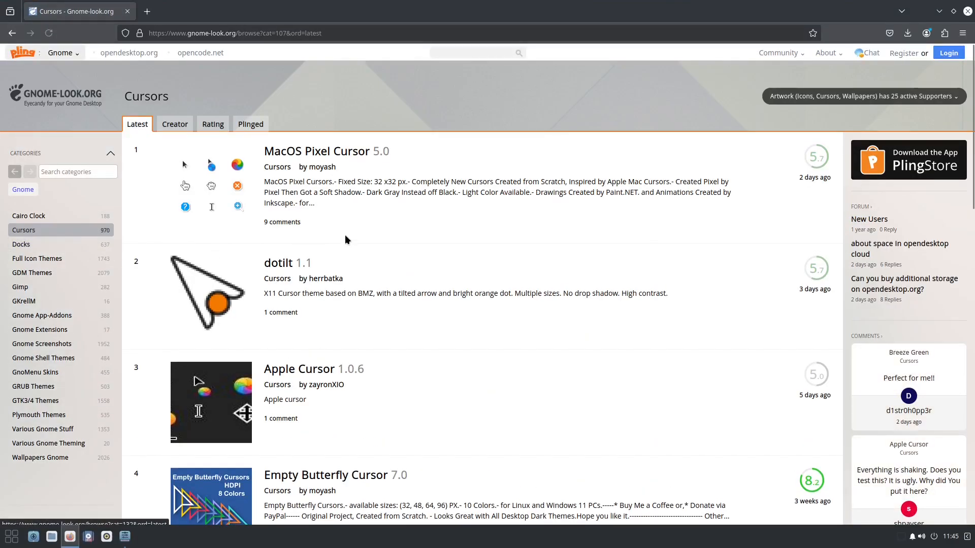
{"action": "scroll", "coordinate": [346, 238], "scroll_direction": "down", "scroll_amount": 10}
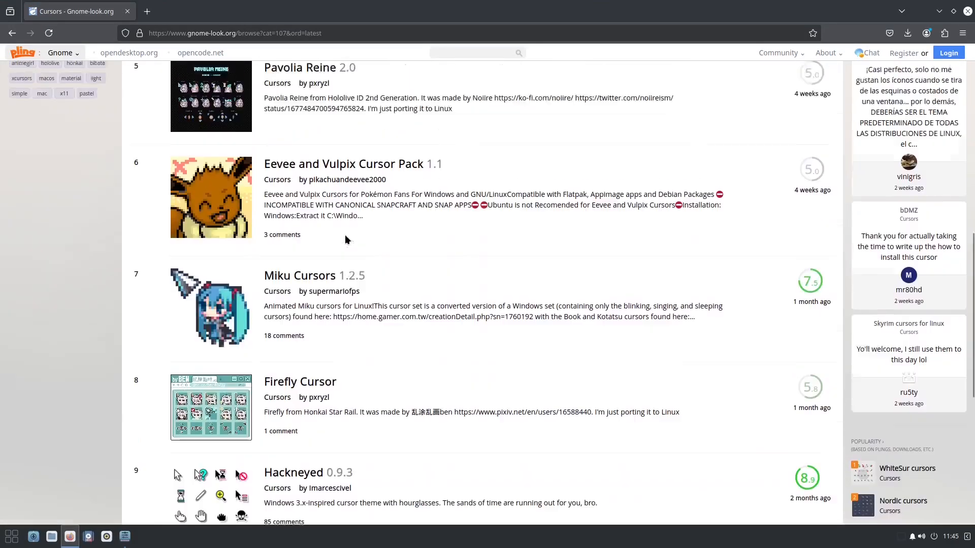
{"action": "scroll", "coordinate": [346, 235], "scroll_direction": "up", "scroll_amount": 10}
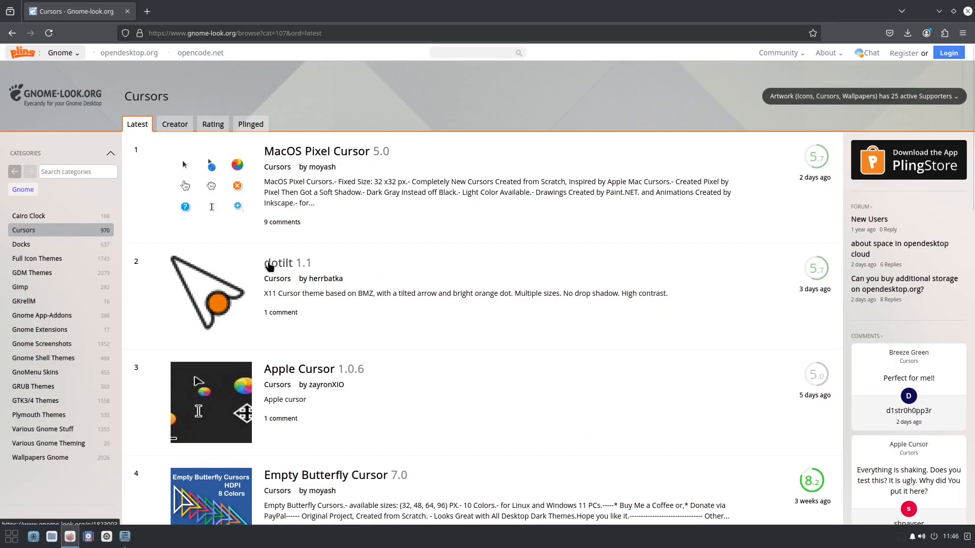
{"action": "mouse_move", "coordinate": [338, 283]}
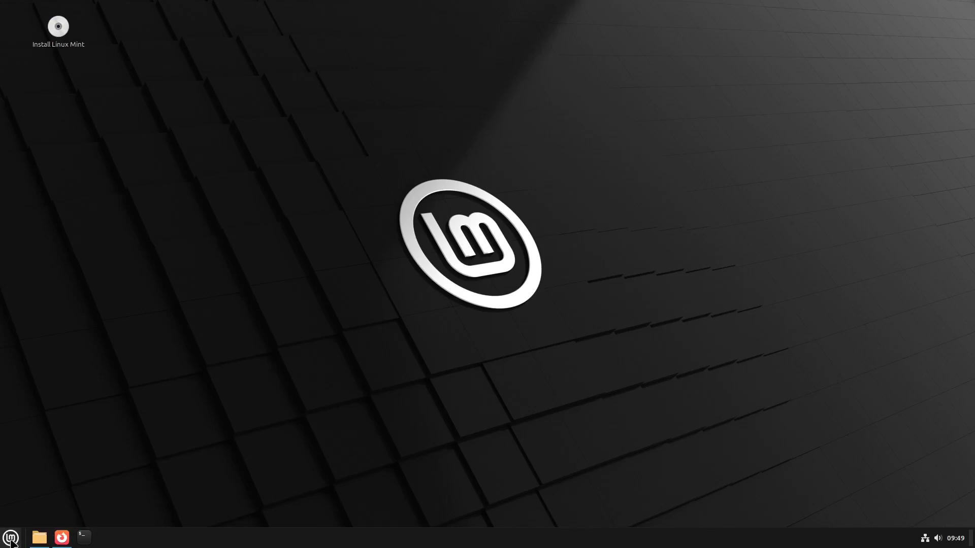
- Look at the Linux Mint applications menu and open the home folder in the file manager
{"action": "left_click", "coordinate": [12, 539]}
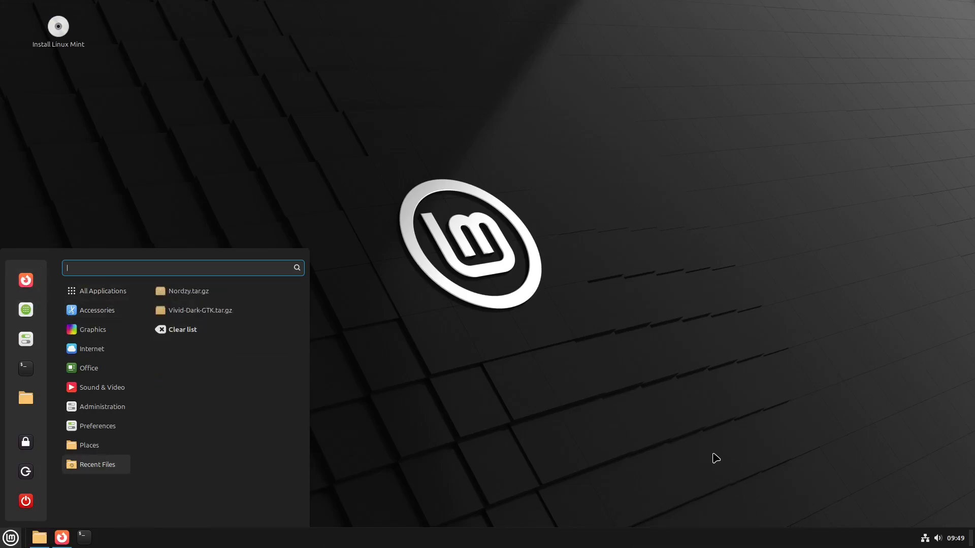
{"action": "left_click", "coordinate": [595, 330]}
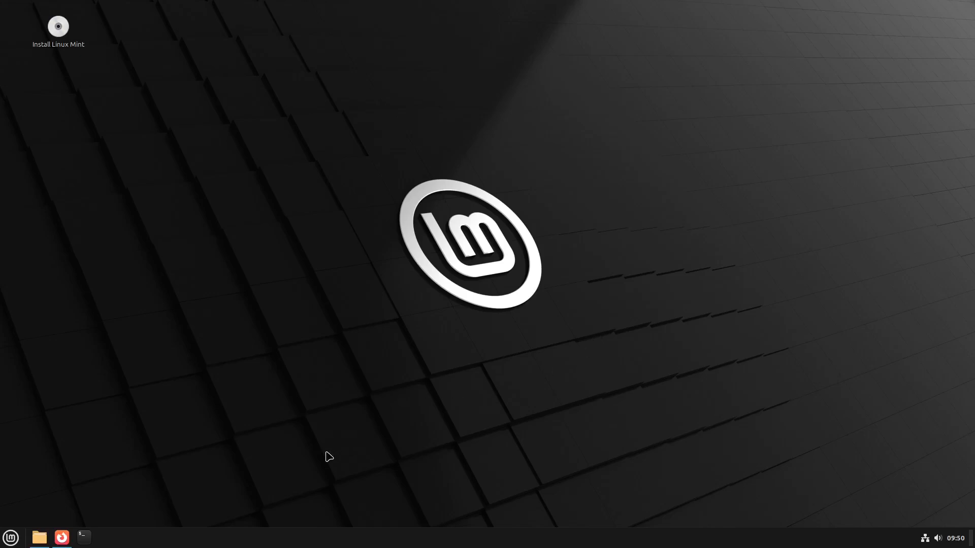
{"action": "left_click", "coordinate": [40, 537]}
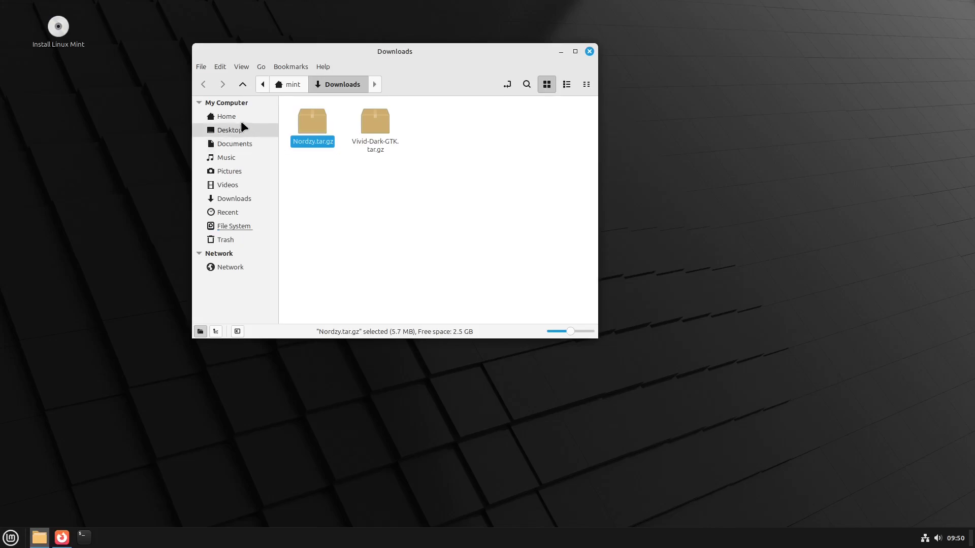
{"action": "left_click", "coordinate": [237, 118]}
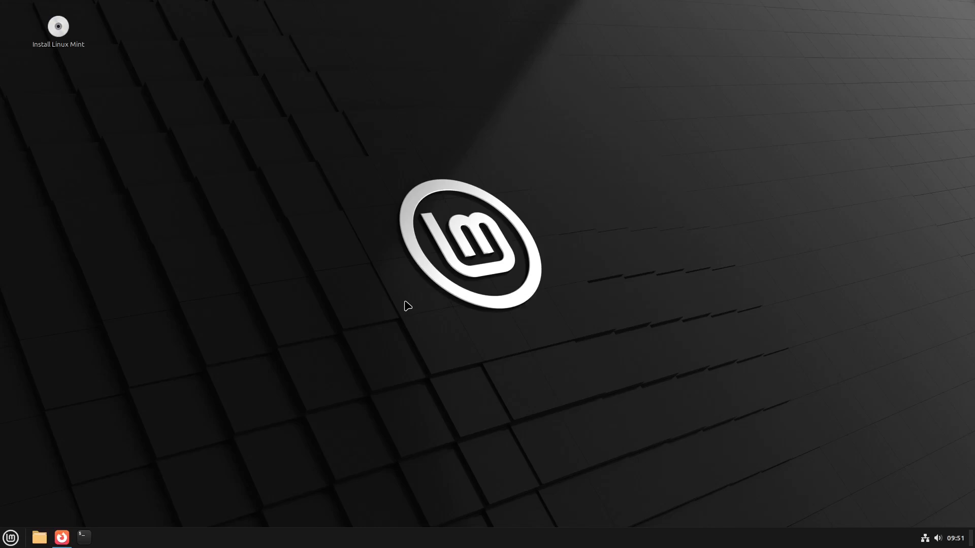
- Search the installed applications for "them" and open the Themes settings
{"action": "left_click", "coordinate": [10, 538]}
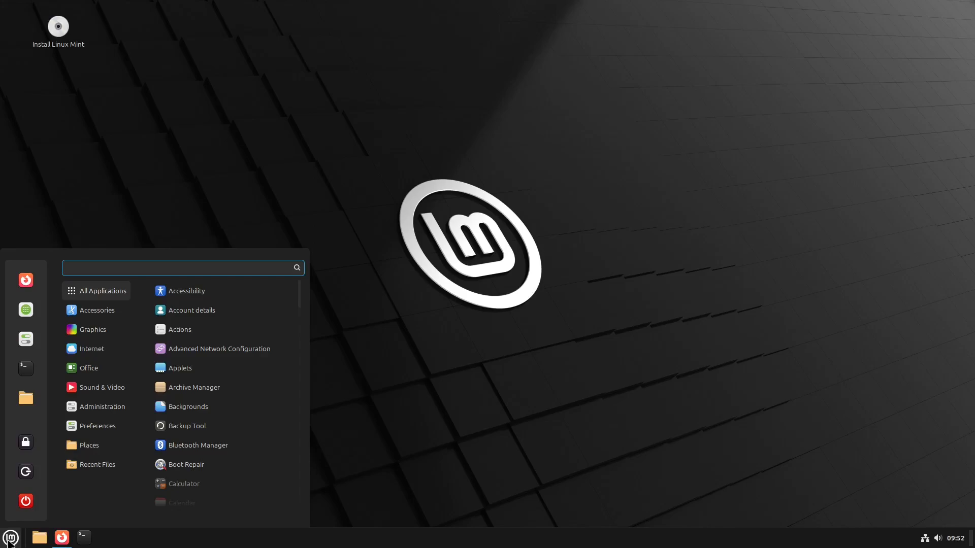
{"action": "type", "text": "them"}
{"action": "key", "text": "Return"}
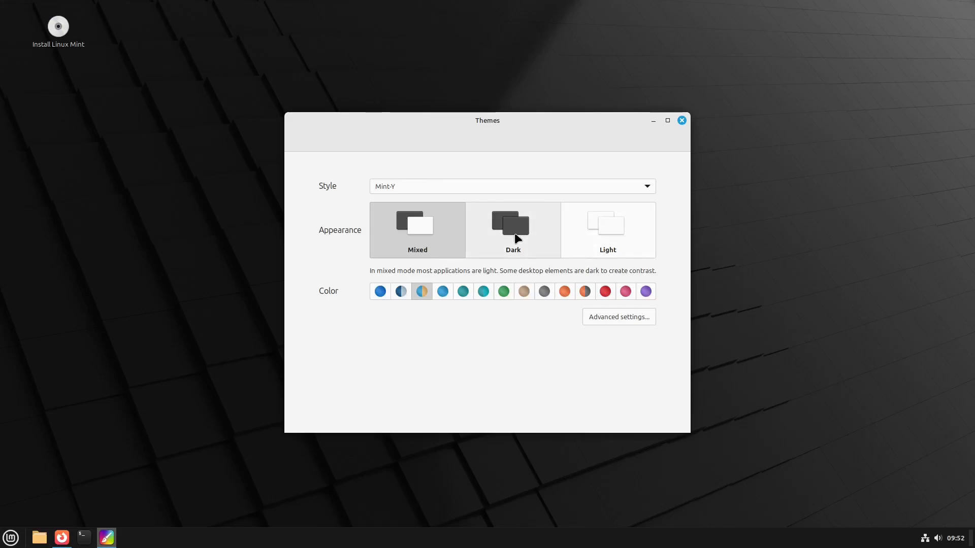
- Set the theme appearance to Dark and the color to Aqua, keeping the Mint-Y style
{"action": "left_click", "coordinate": [527, 238]}
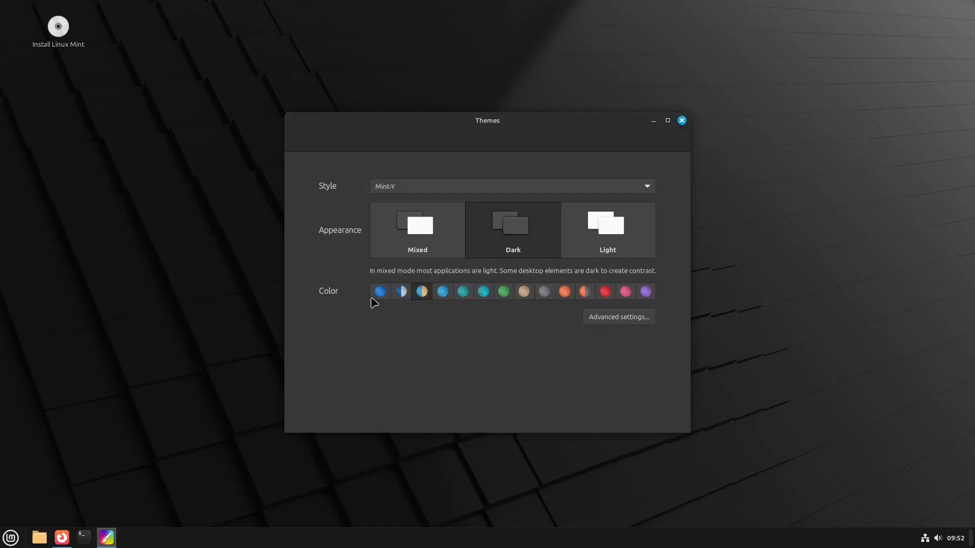
{"action": "left_click", "coordinate": [443, 296]}
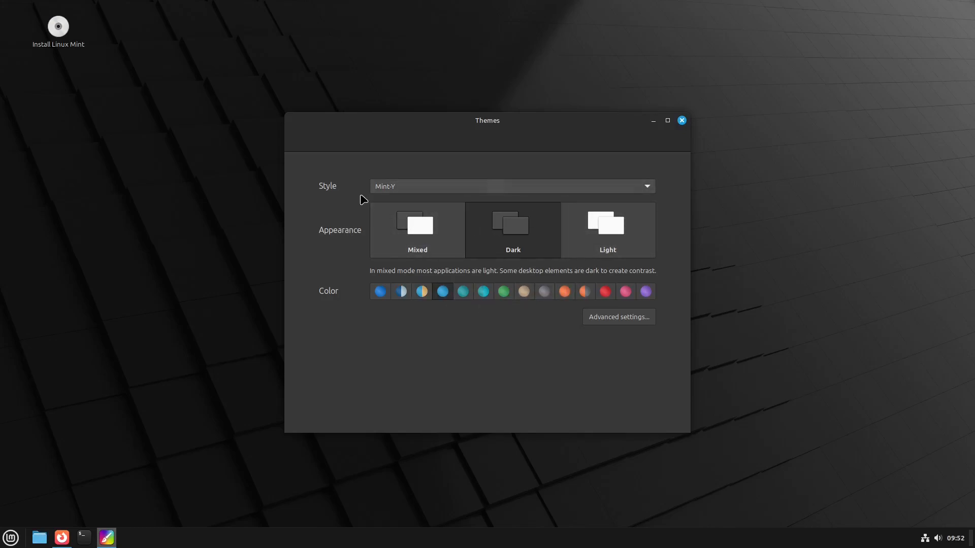
{"action": "left_click", "coordinate": [418, 191]}
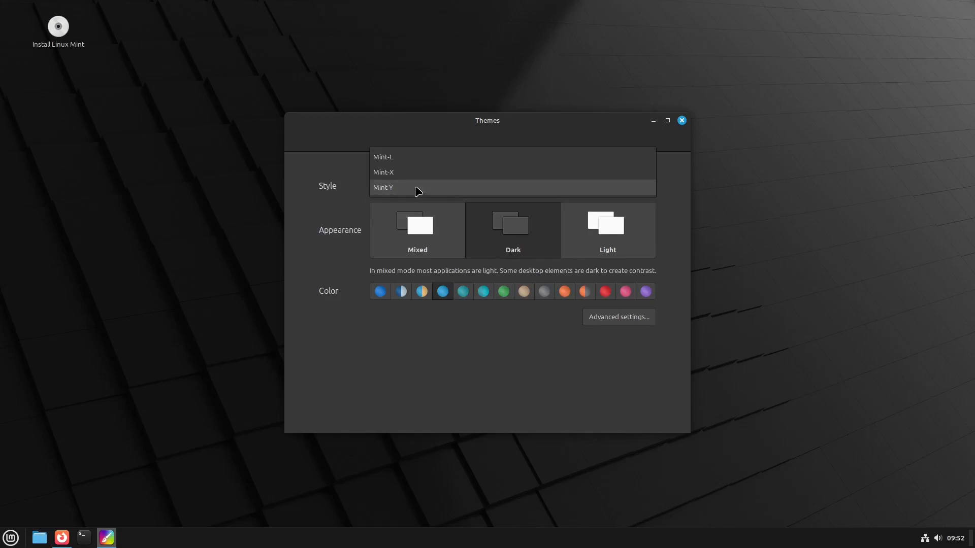
{"action": "left_click", "coordinate": [332, 185]}
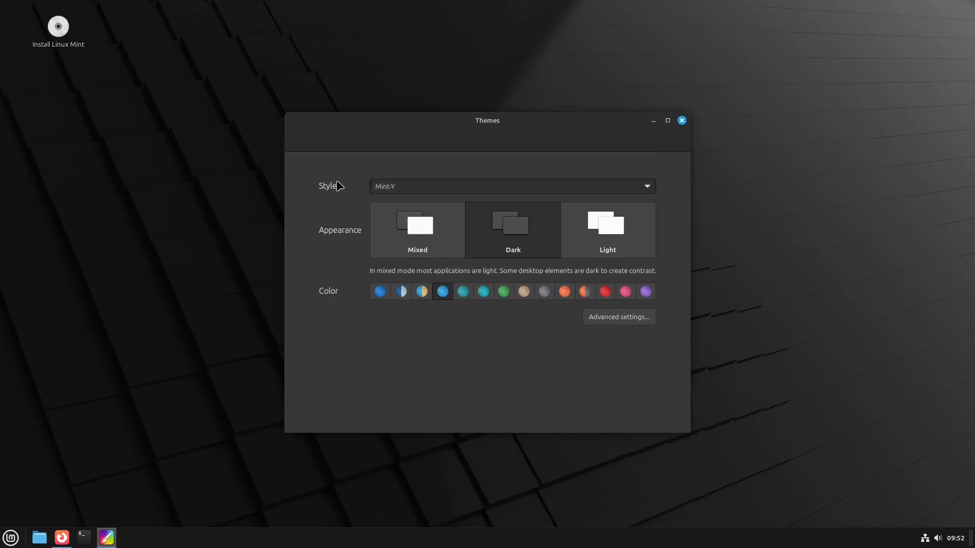
- Open the advanced theme settings and examine the downloadable themes sorted by popularity
{"action": "left_click", "coordinate": [616, 320]}
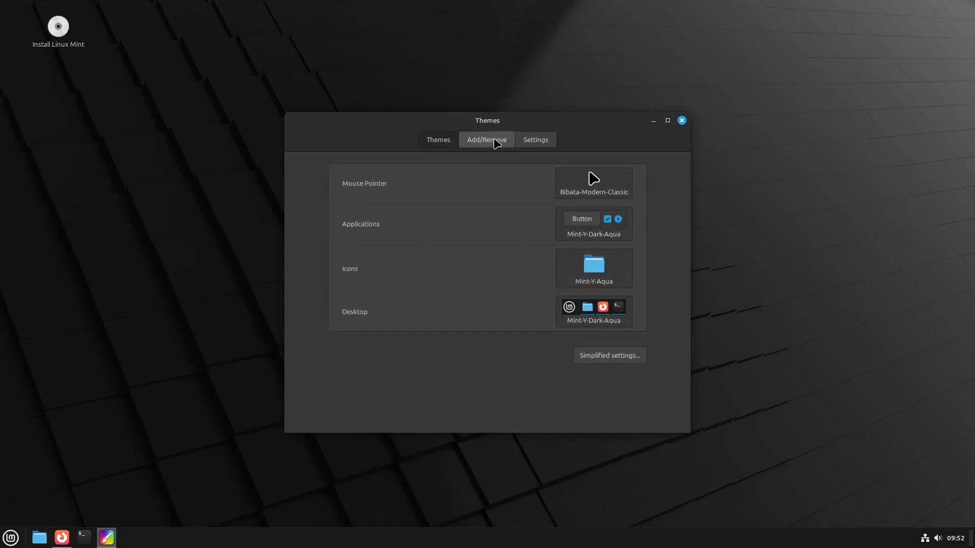
{"action": "left_click", "coordinate": [490, 144]}
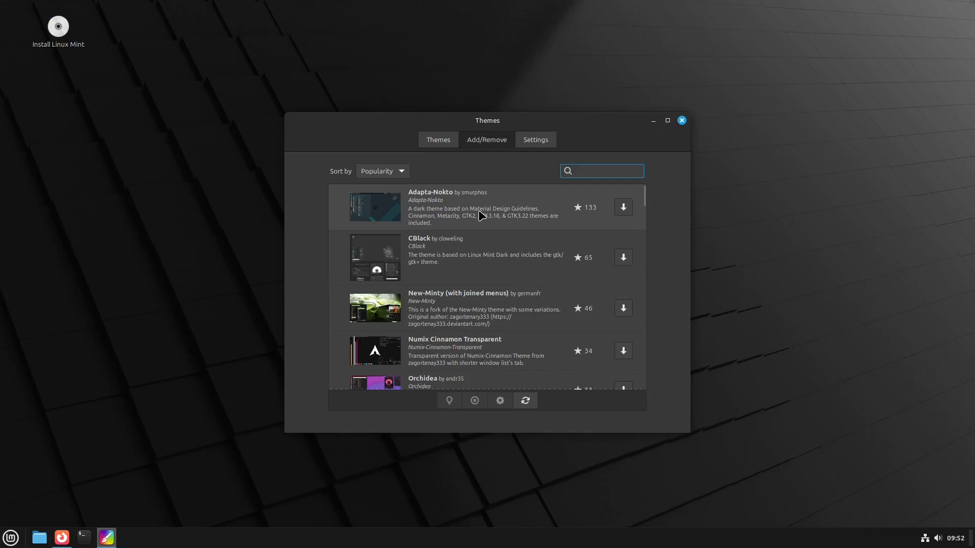
{"action": "scroll", "coordinate": [481, 215], "scroll_direction": "down", "scroll_amount": 10}
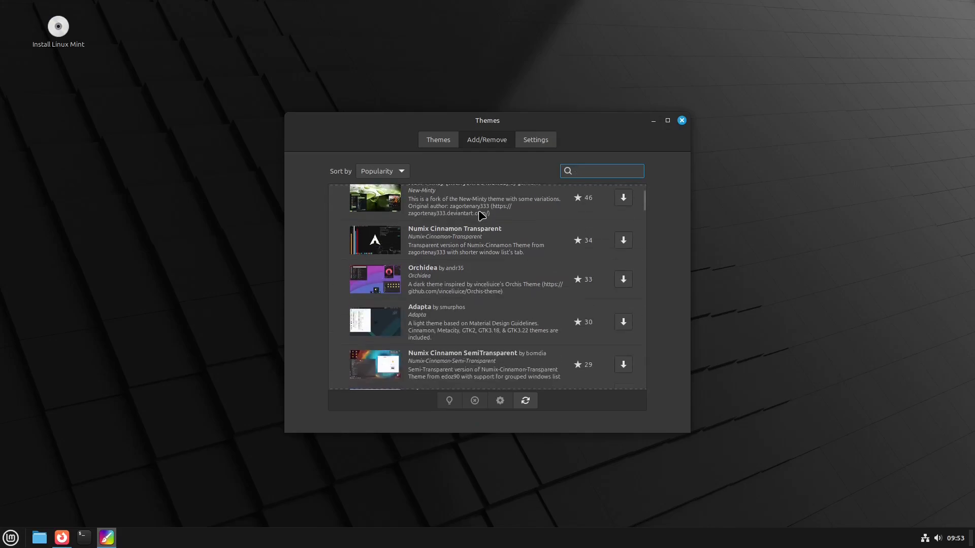
{"action": "scroll", "coordinate": [481, 216], "scroll_direction": "down", "scroll_amount": 3}
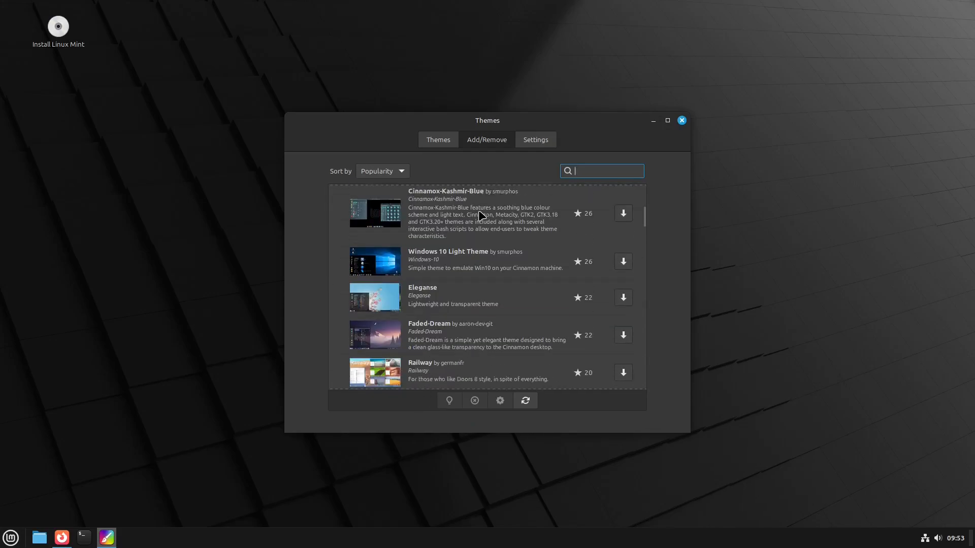
{"action": "scroll", "coordinate": [481, 216], "scroll_direction": "down", "scroll_amount": 10}
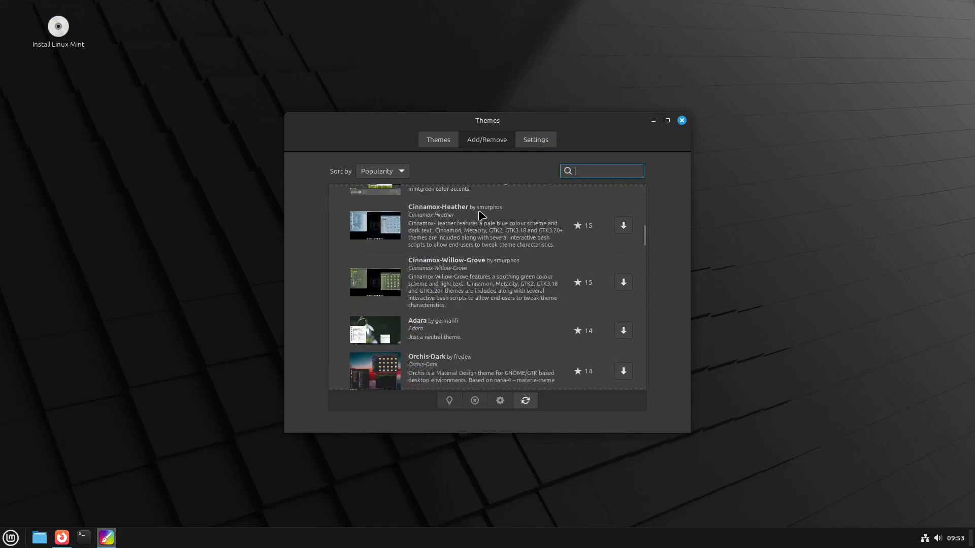
{"action": "scroll", "coordinate": [480, 216], "scroll_direction": "down", "scroll_amount": 3}
{"action": "scroll", "coordinate": [481, 215], "scroll_direction": "down", "scroll_amount": 4}
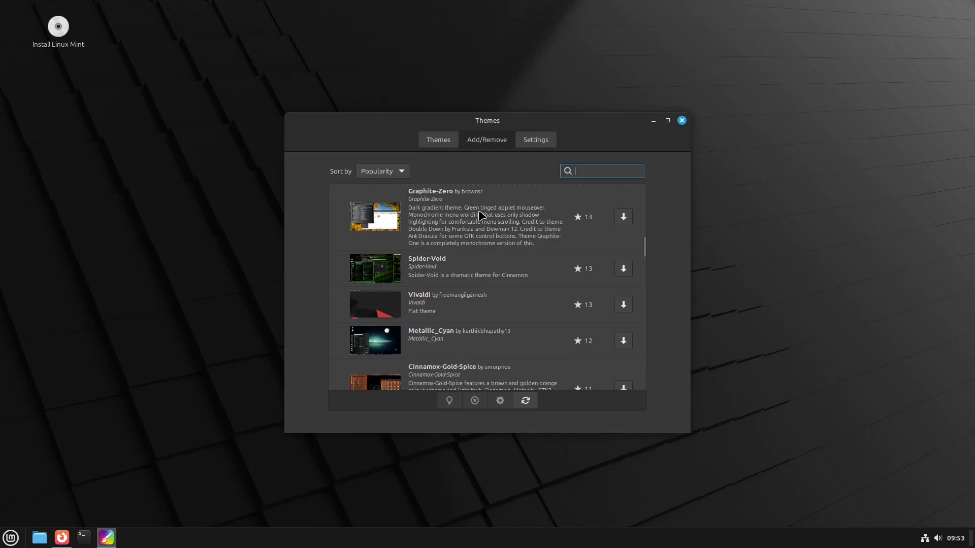
{"action": "scroll", "coordinate": [481, 216], "scroll_direction": "down", "scroll_amount": 4}
{"action": "scroll", "coordinate": [481, 216], "scroll_direction": "up", "scroll_amount": 11}
{"action": "scroll", "coordinate": [481, 218], "scroll_direction": "up", "scroll_amount": 10}
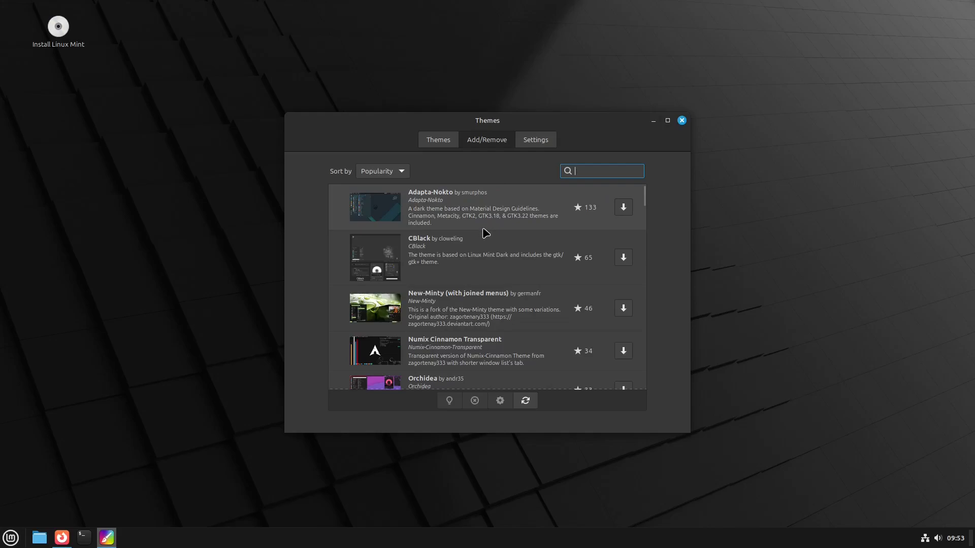
{"action": "scroll", "coordinate": [486, 224], "scroll_direction": "down", "scroll_amount": 5}
{"action": "scroll", "coordinate": [486, 233], "scroll_direction": "down", "scroll_amount": 1}
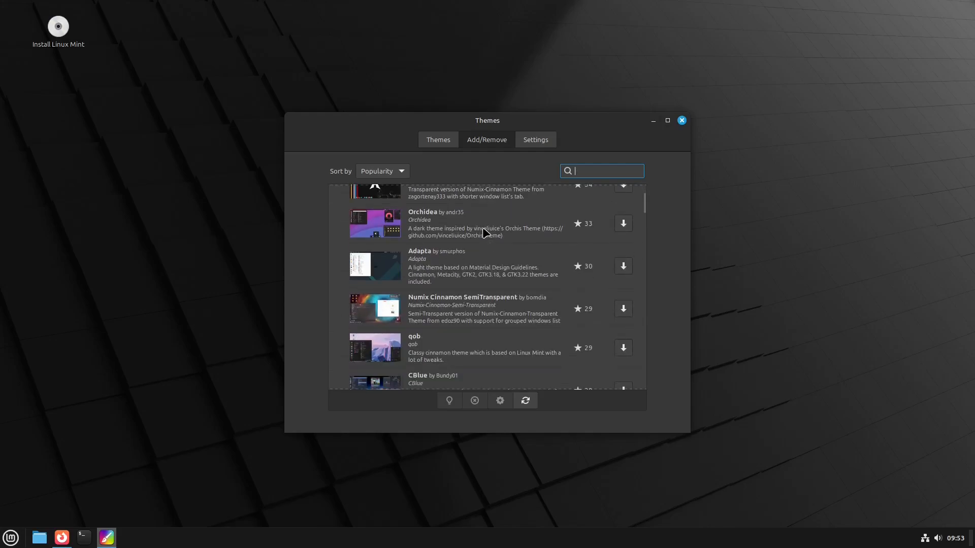
{"action": "scroll", "coordinate": [486, 233], "scroll_direction": "down", "scroll_amount": 2}
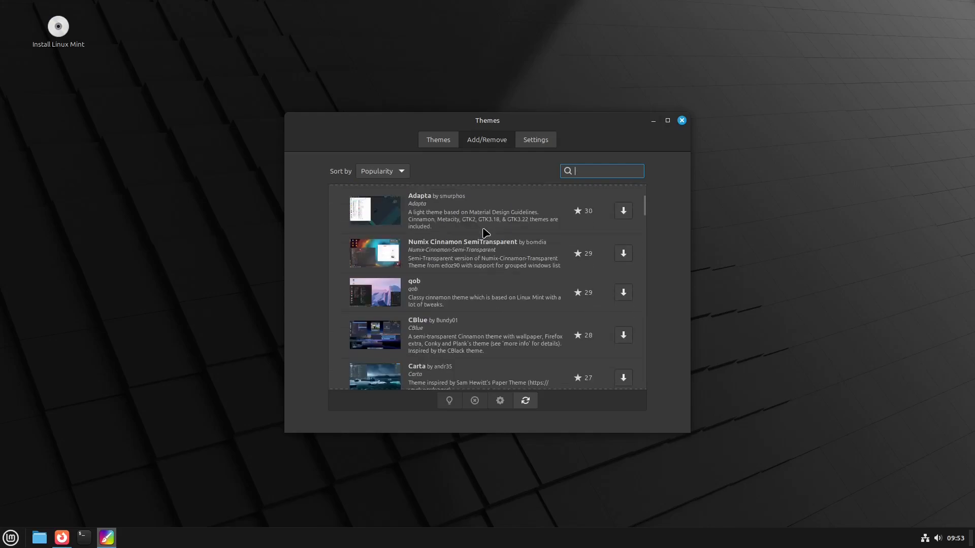
{"action": "scroll", "coordinate": [486, 233], "scroll_direction": "down", "scroll_amount": 2}
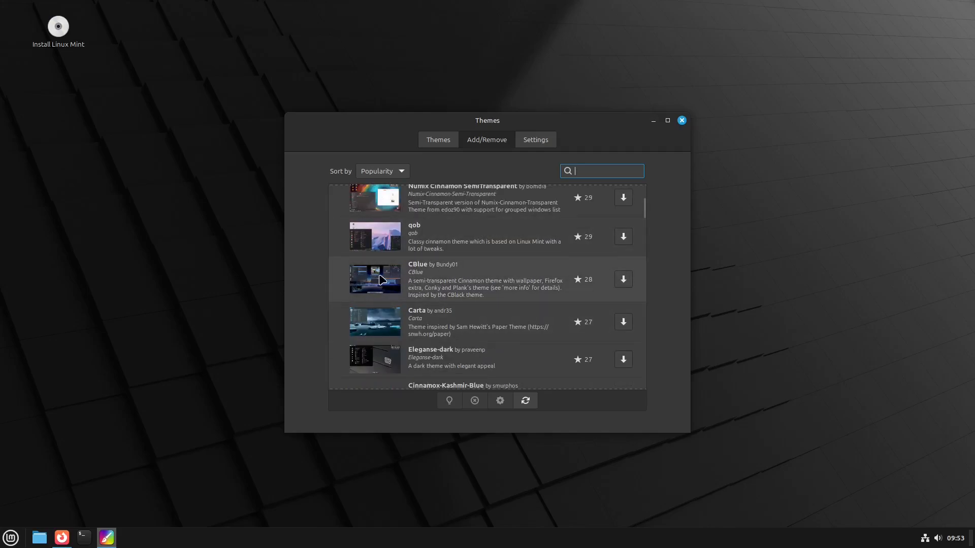
- Download and install the CBlue theme
{"action": "left_click", "coordinate": [470, 282]}
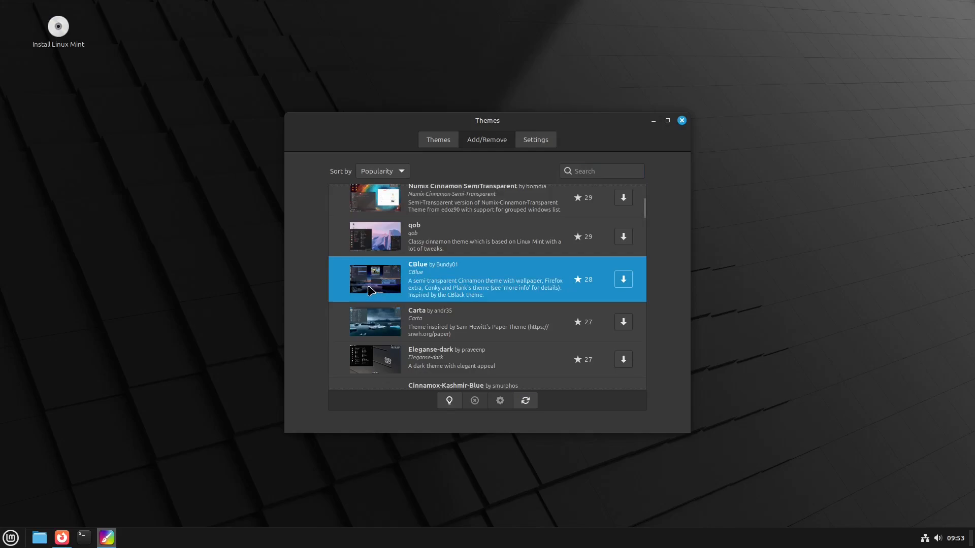
{"action": "left_click", "coordinate": [625, 280]}
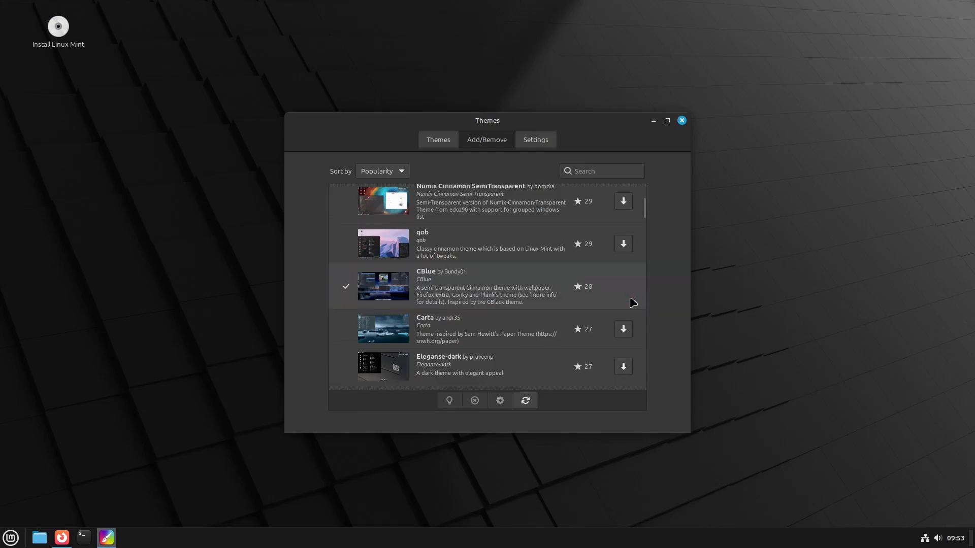
- Return to the installed theme selections and set the mouse pointer to Bibata-Original-Classic
{"action": "left_click", "coordinate": [437, 145]}
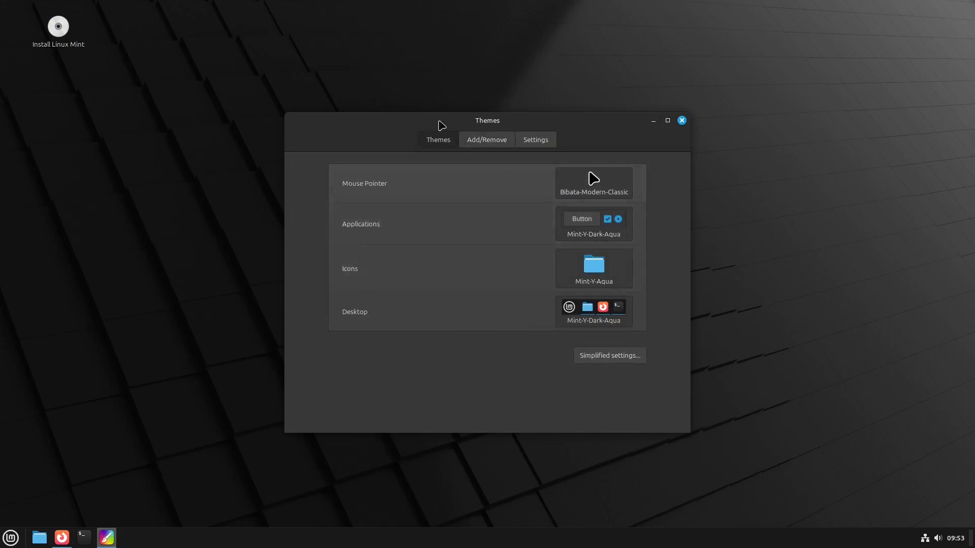
{"action": "left_click", "coordinate": [585, 188]}
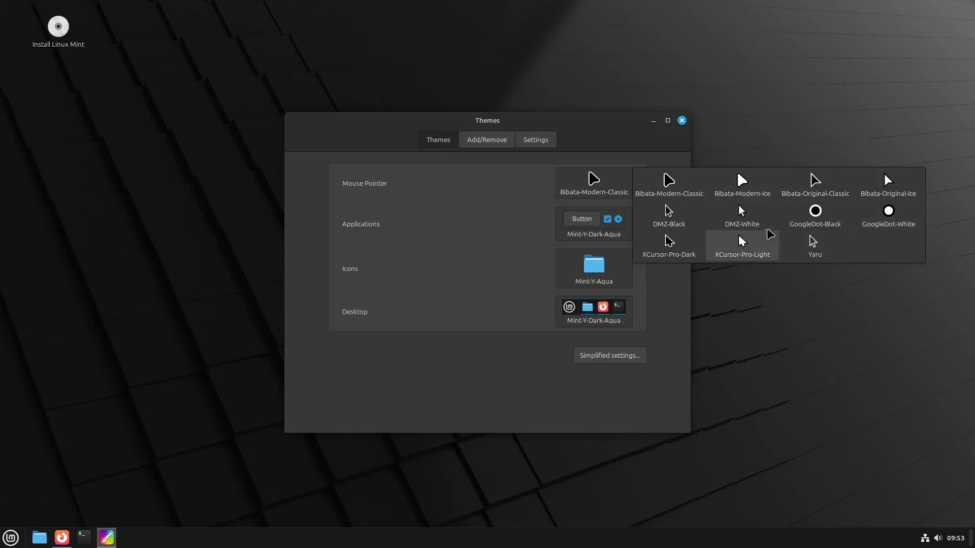
{"action": "left_click", "coordinate": [814, 189]}
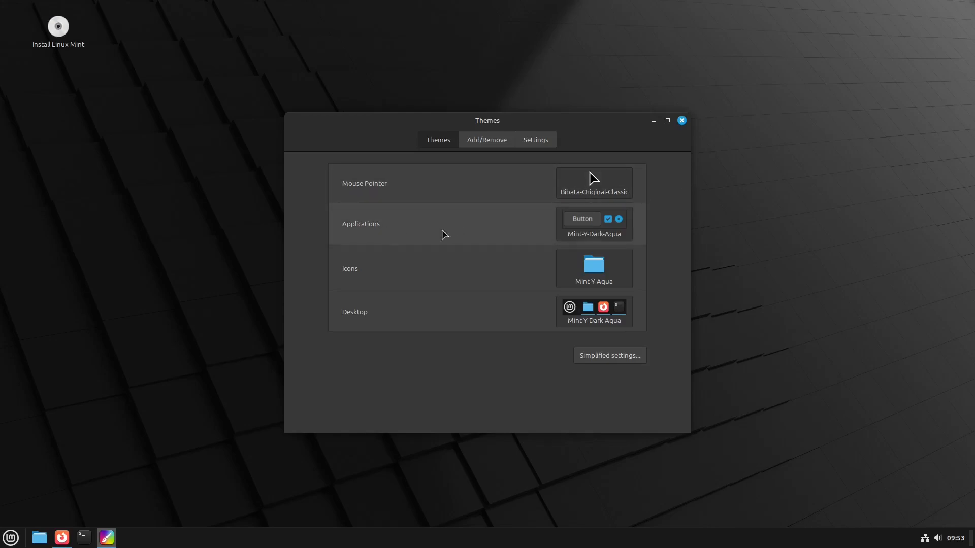
- Look through the available application themes and set the Applications theme to Mint-Y-Dark-Blue
{"action": "left_click", "coordinate": [612, 233]}
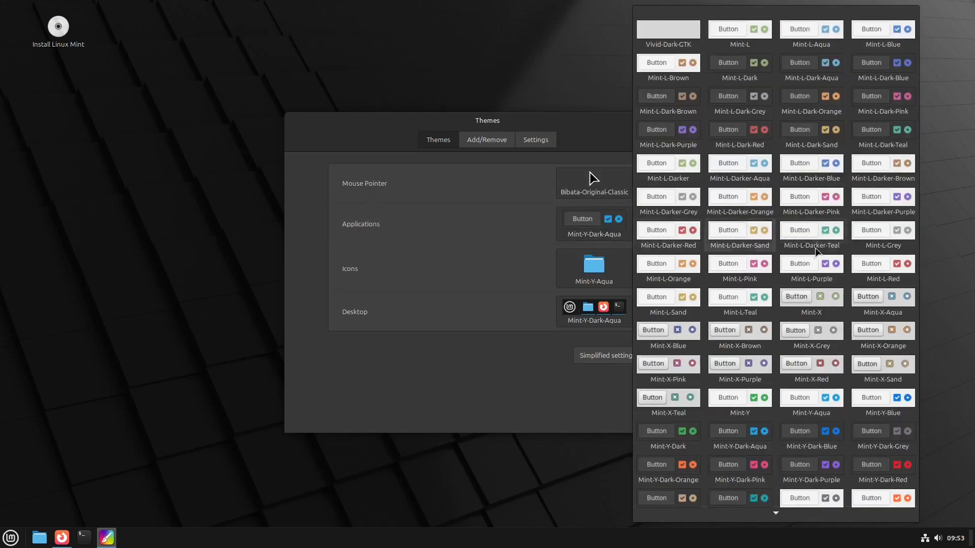
{"action": "scroll", "coordinate": [817, 244], "scroll_direction": "down", "scroll_amount": 3}
{"action": "left_click", "coordinate": [817, 240]}
{"action": "left_click", "coordinate": [612, 228]}
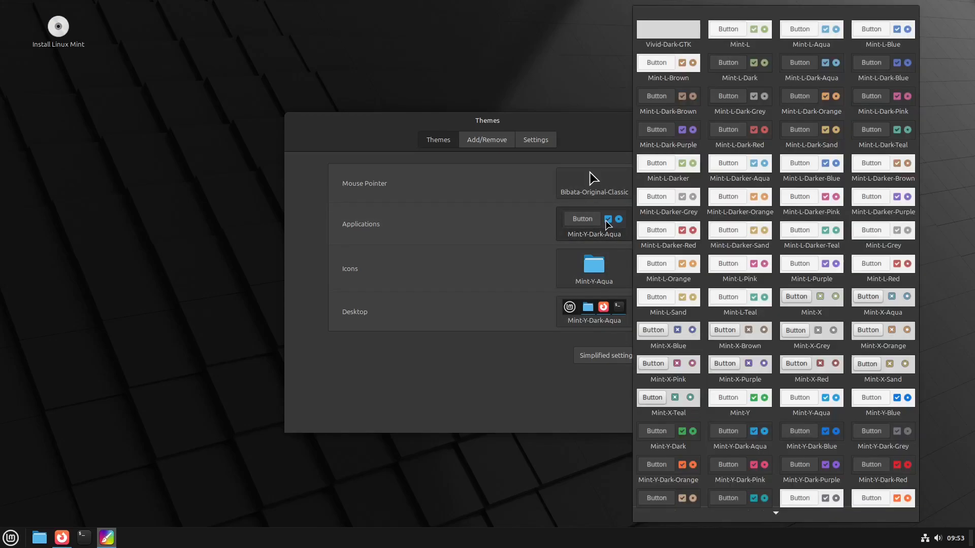
{"action": "scroll", "coordinate": [746, 249], "scroll_direction": "down", "scroll_amount": 3}
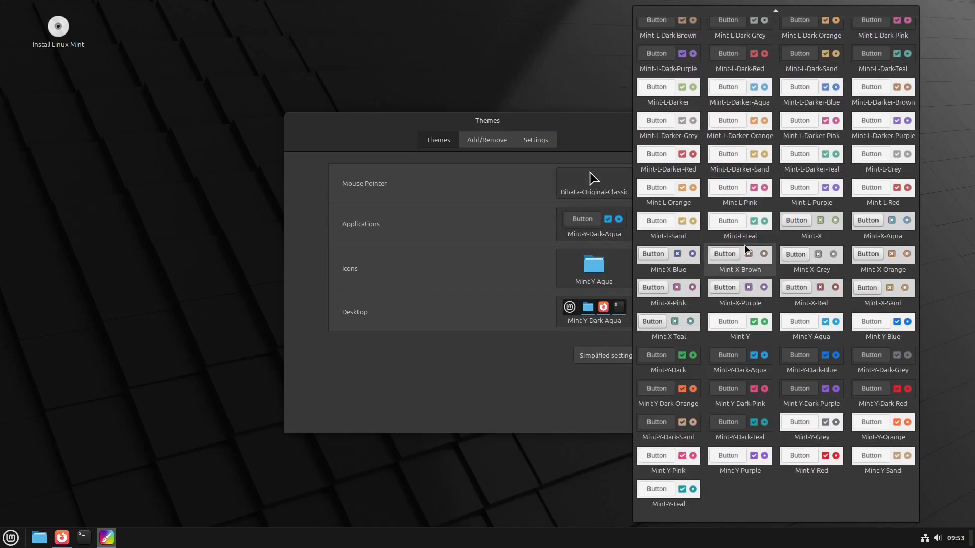
{"action": "scroll", "coordinate": [746, 250], "scroll_direction": "up", "scroll_amount": 3}
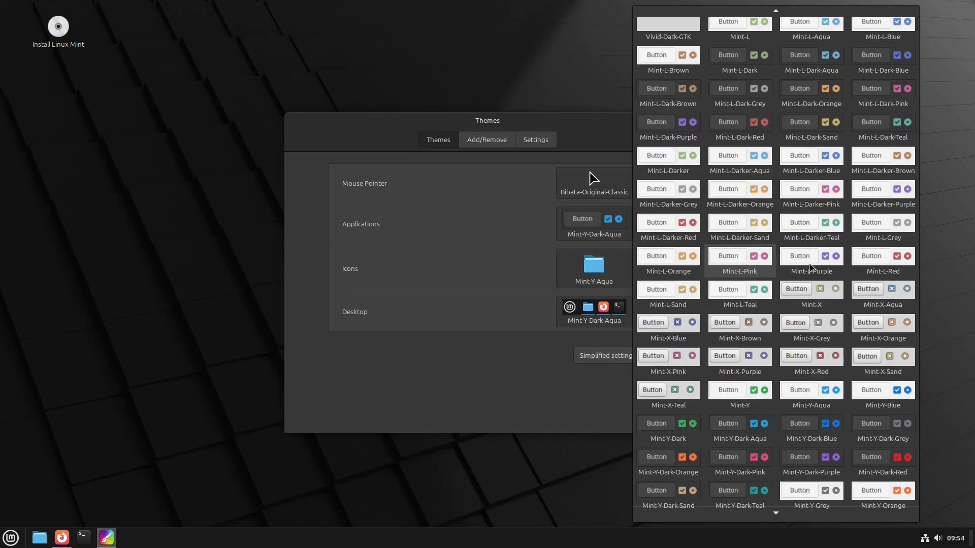
{"action": "scroll", "coordinate": [795, 311], "scroll_direction": "up", "scroll_amount": 1}
{"action": "scroll", "coordinate": [794, 311], "scroll_direction": "down", "scroll_amount": 1}
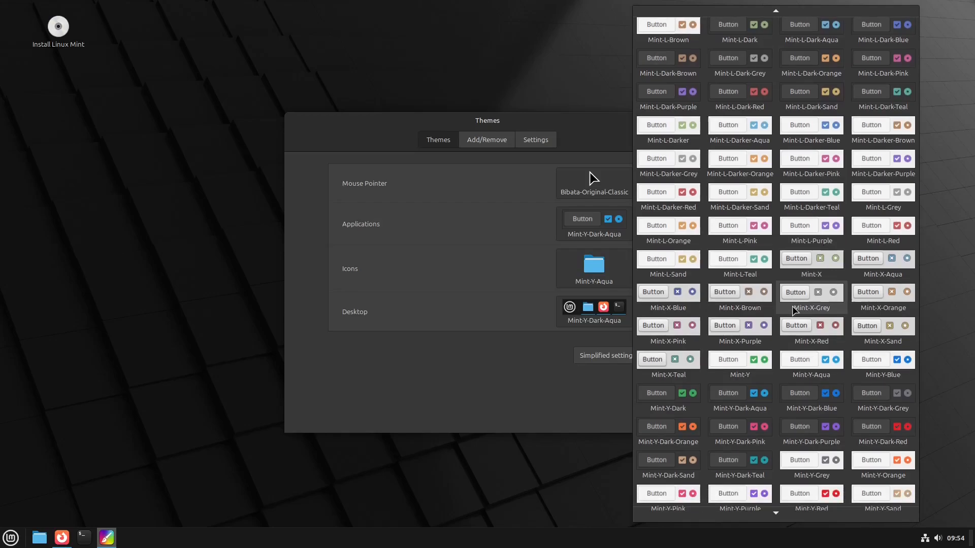
{"action": "scroll", "coordinate": [795, 311], "scroll_direction": "up", "scroll_amount": 1}
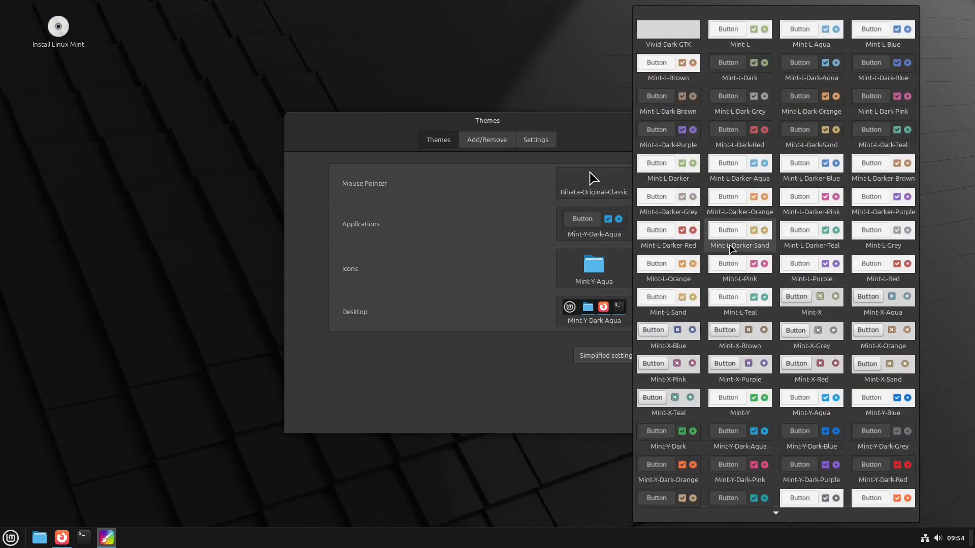
{"action": "scroll", "coordinate": [731, 249], "scroll_direction": "down", "scroll_amount": 2}
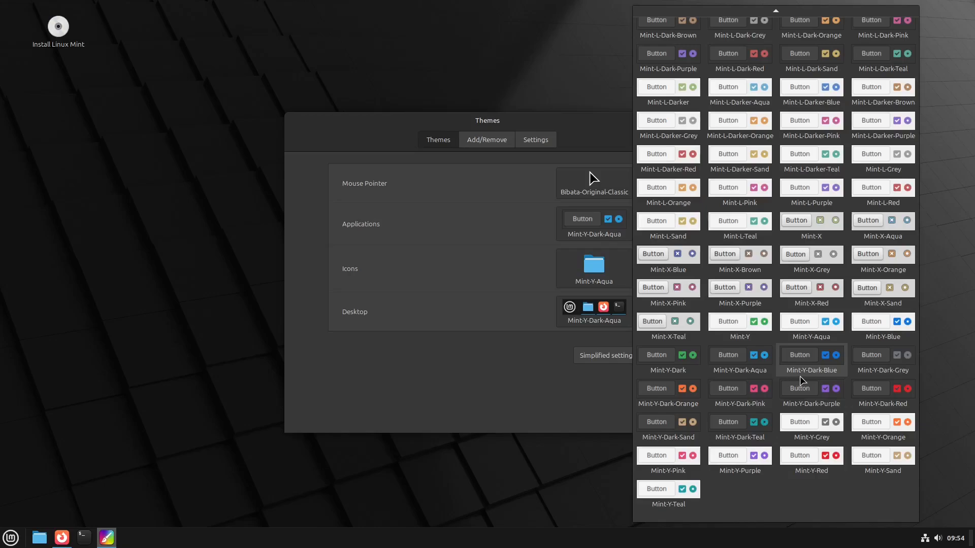
{"action": "left_click", "coordinate": [817, 374]}
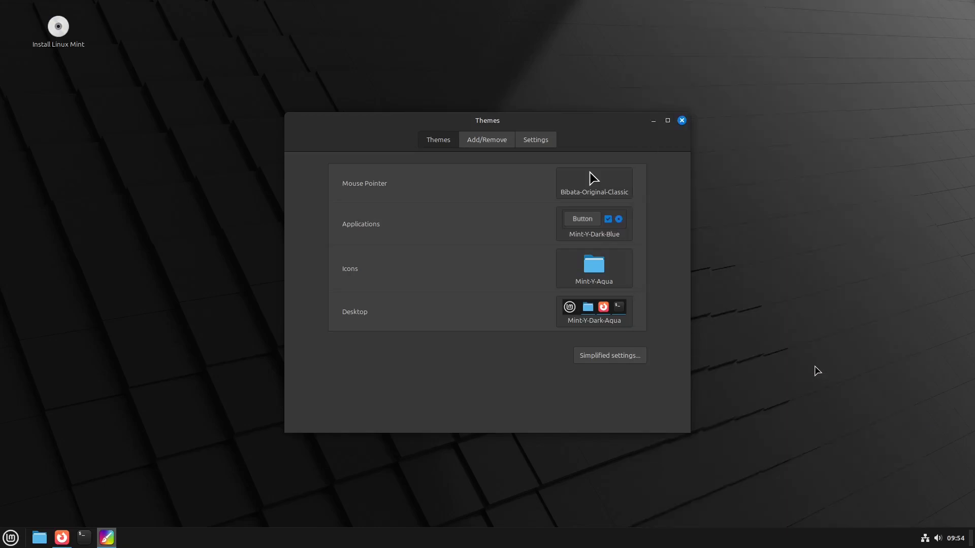
- Set the icon theme to Nordzy and the desktop theme to CBlue
{"action": "left_click", "coordinate": [595, 273]}
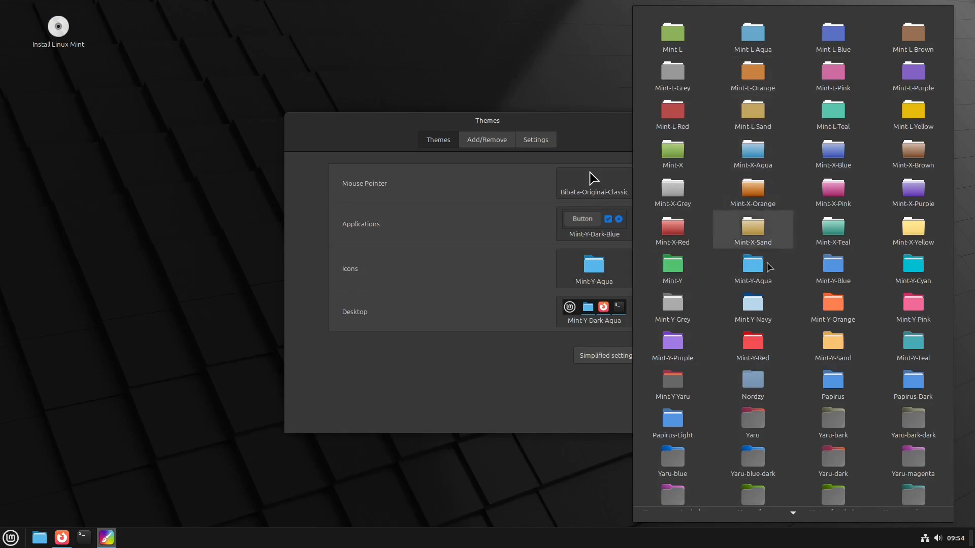
{"action": "scroll", "coordinate": [776, 316], "scroll_direction": "down", "scroll_amount": 1}
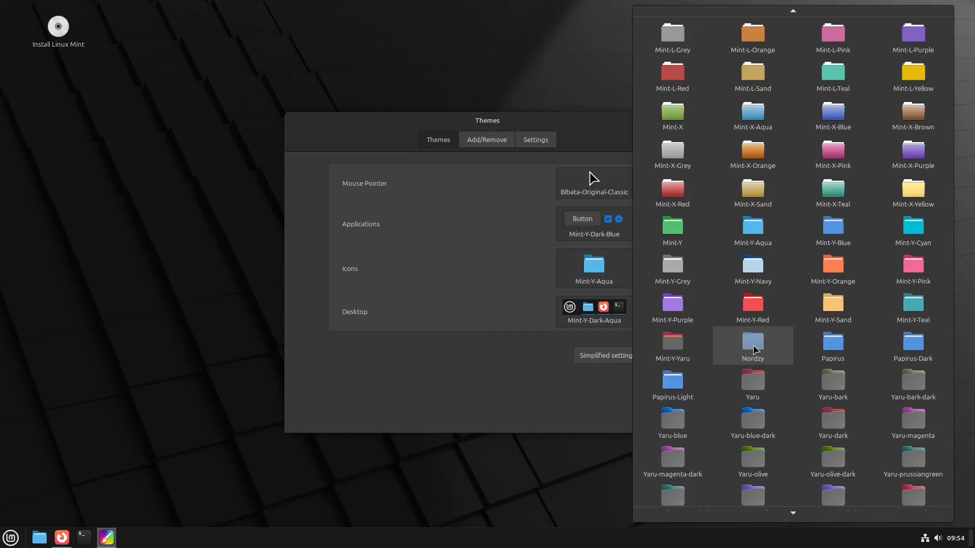
{"action": "left_click", "coordinate": [754, 346]}
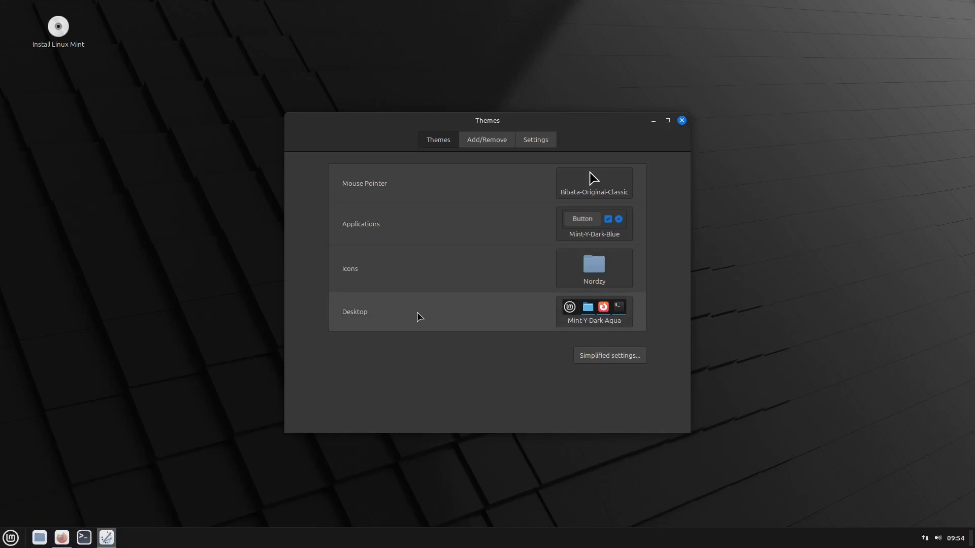
{"action": "left_click", "coordinate": [611, 328]}
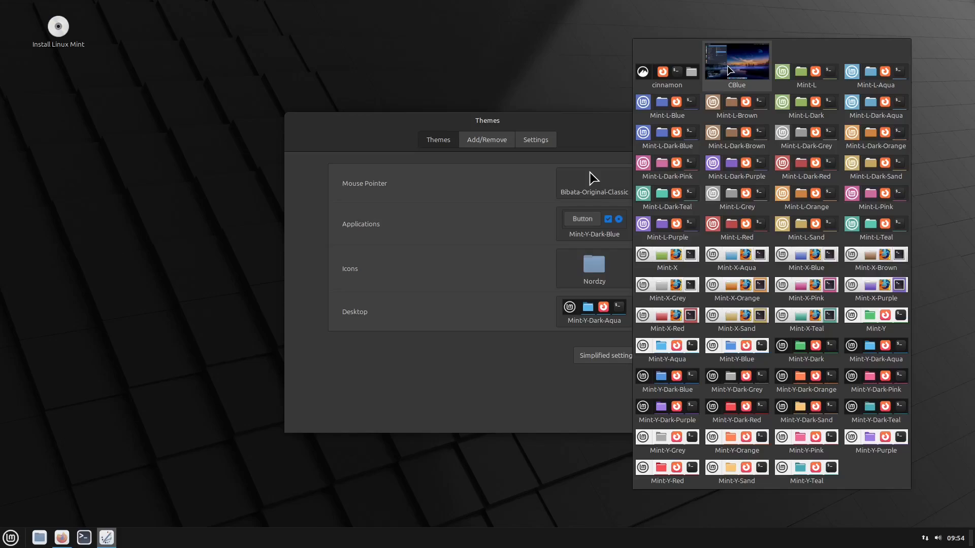
{"action": "left_click", "coordinate": [735, 70]}
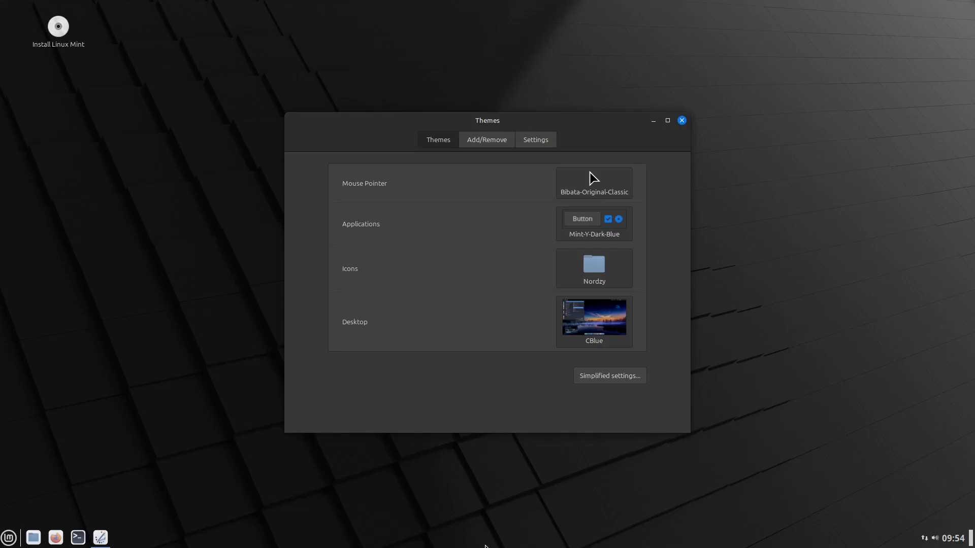
{"action": "left_click", "coordinate": [9, 537]}
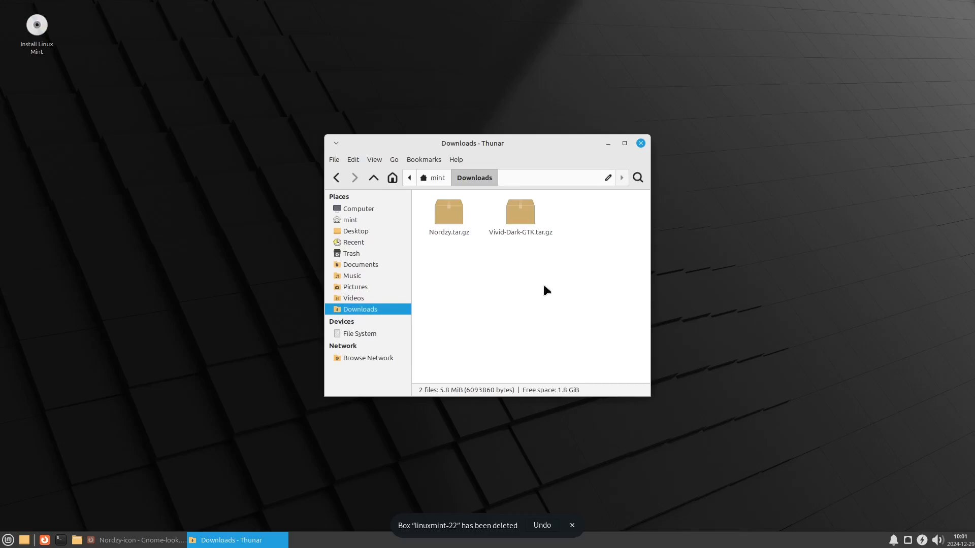
{"action": "left_click", "coordinate": [9, 542]}
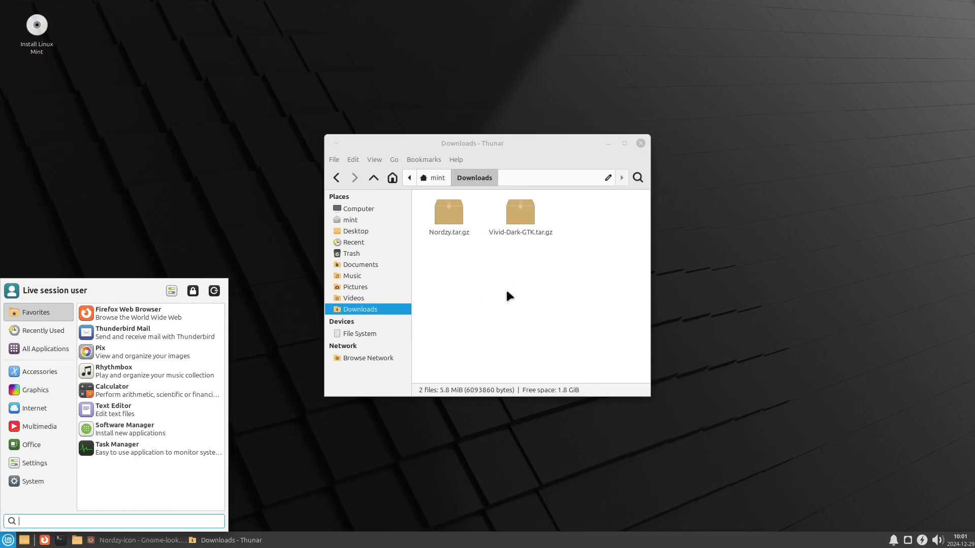
{"action": "left_click", "coordinate": [518, 296]}
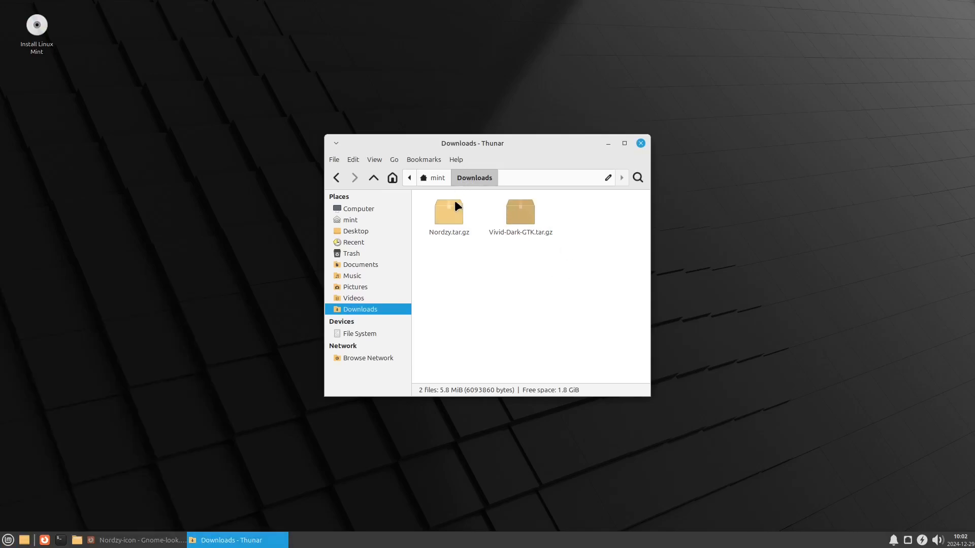
- Go to the home folder in the file manager, show its hidden files and look through the contents
{"action": "left_click", "coordinate": [361, 221]}
{"action": "left_click", "coordinate": [483, 302]}
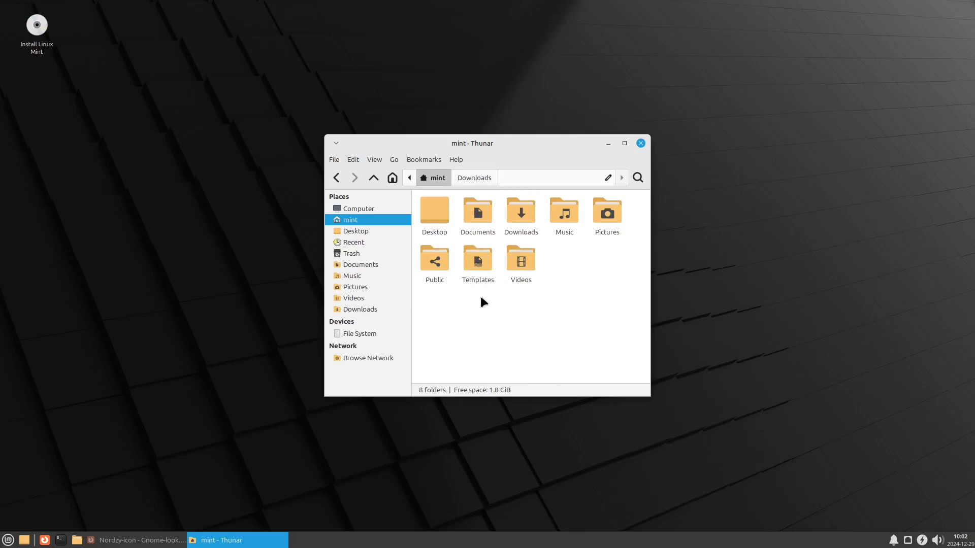
{"action": "right_click", "coordinate": [482, 297]}
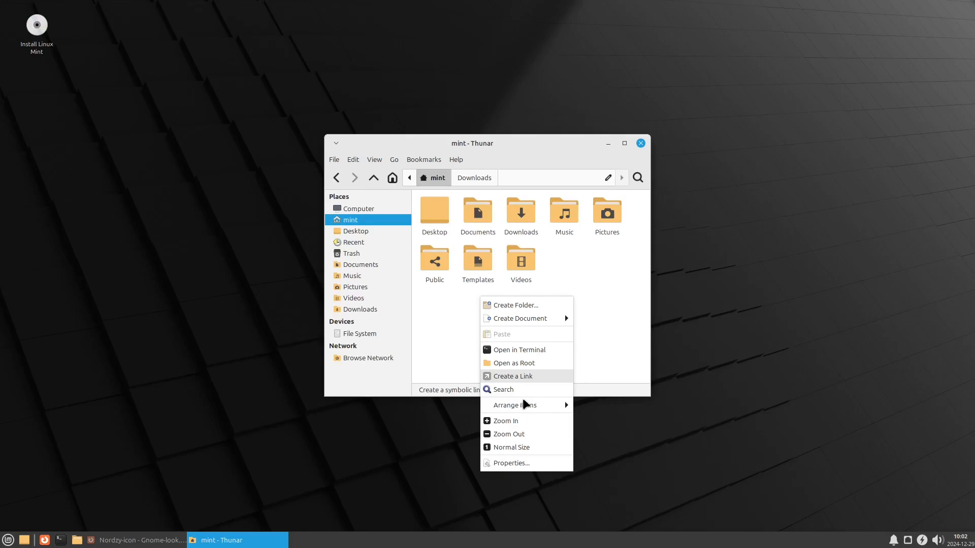
{"action": "left_click", "coordinate": [575, 306]}
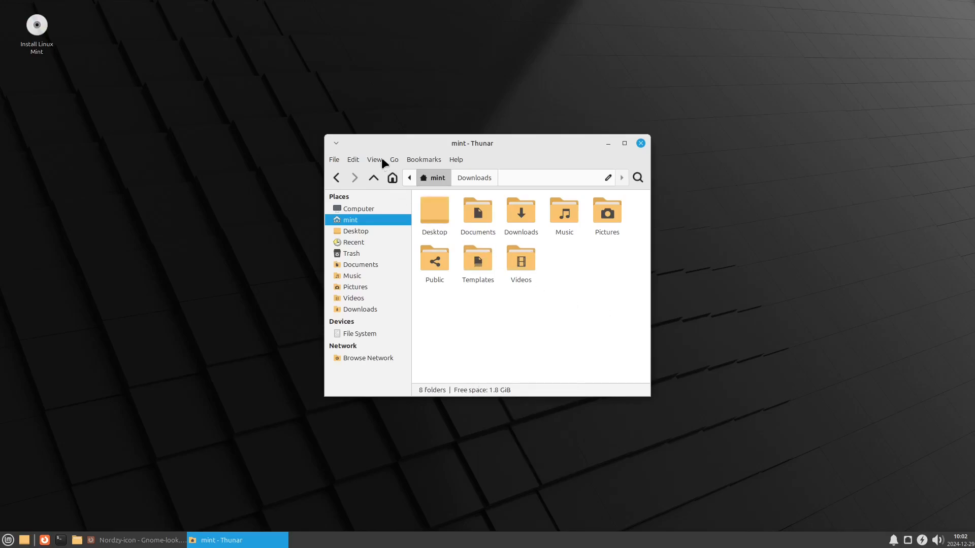
{"action": "left_click", "coordinate": [374, 158]}
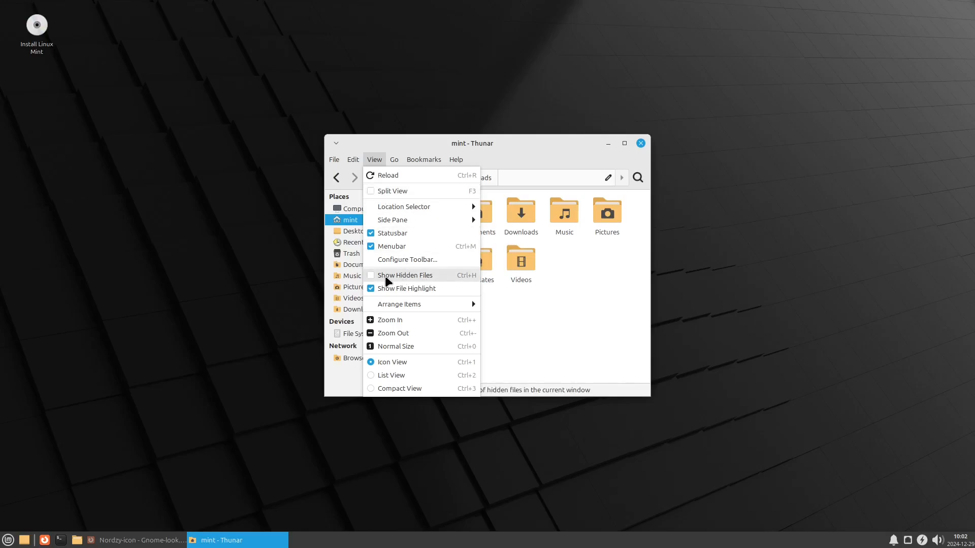
{"action": "left_click", "coordinate": [389, 276]}
{"action": "scroll", "coordinate": [479, 273], "scroll_direction": "down", "scroll_amount": 2}
{"action": "scroll", "coordinate": [480, 272], "scroll_direction": "down", "scroll_amount": 2}
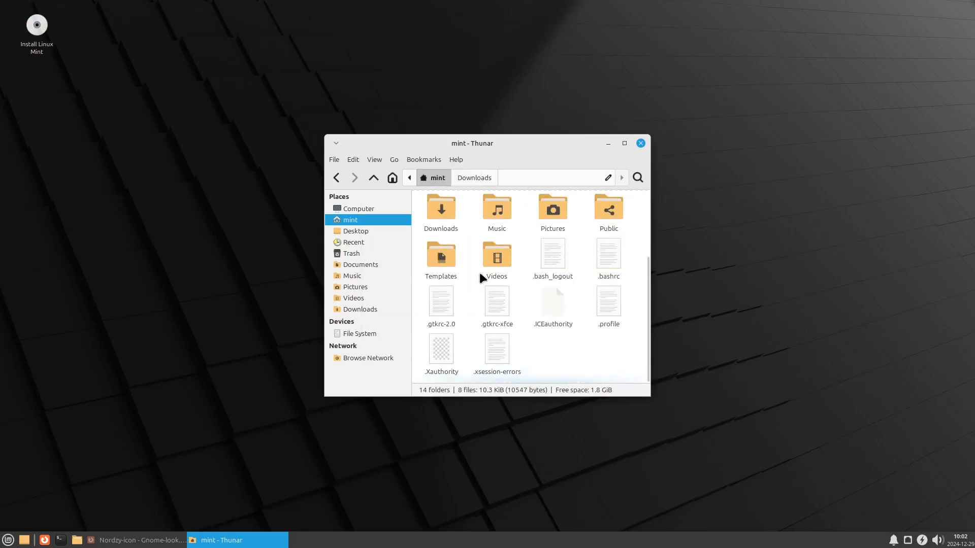
{"action": "scroll", "coordinate": [503, 273], "scroll_direction": "up", "scroll_amount": 3}
{"action": "scroll", "coordinate": [504, 267], "scroll_direction": "down", "scroll_amount": 3}
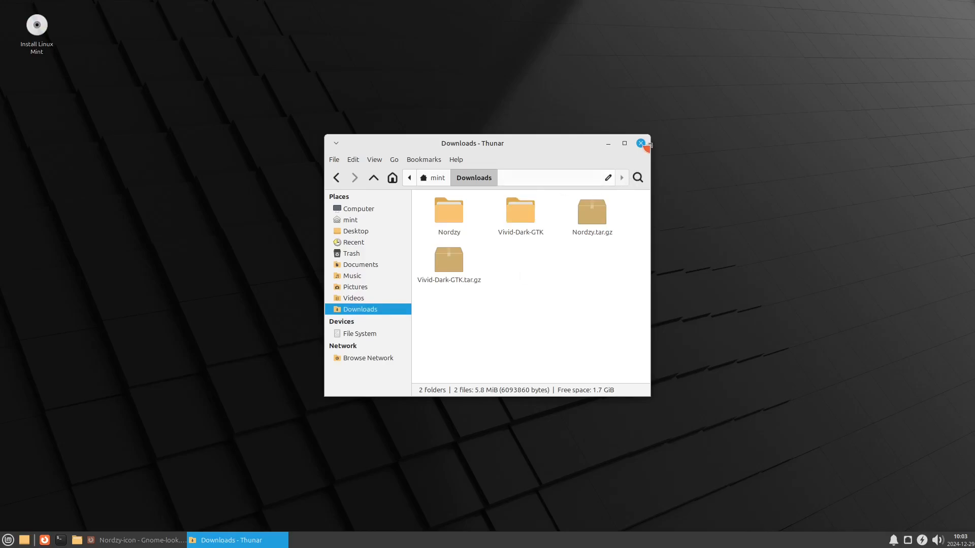
- Minimize the file manager and open the Appearance settings
{"action": "left_click", "coordinate": [607, 144]}
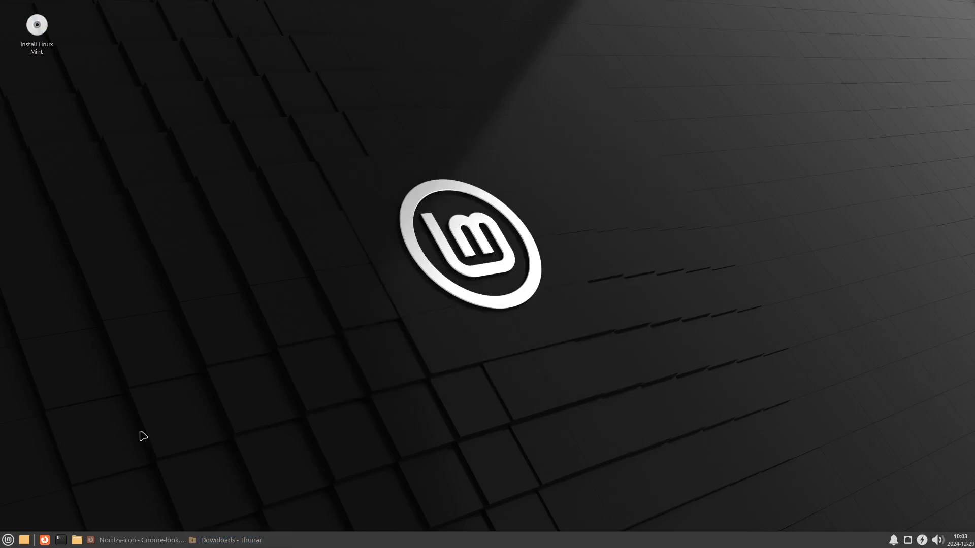
{"action": "left_click", "coordinate": [8, 541]}
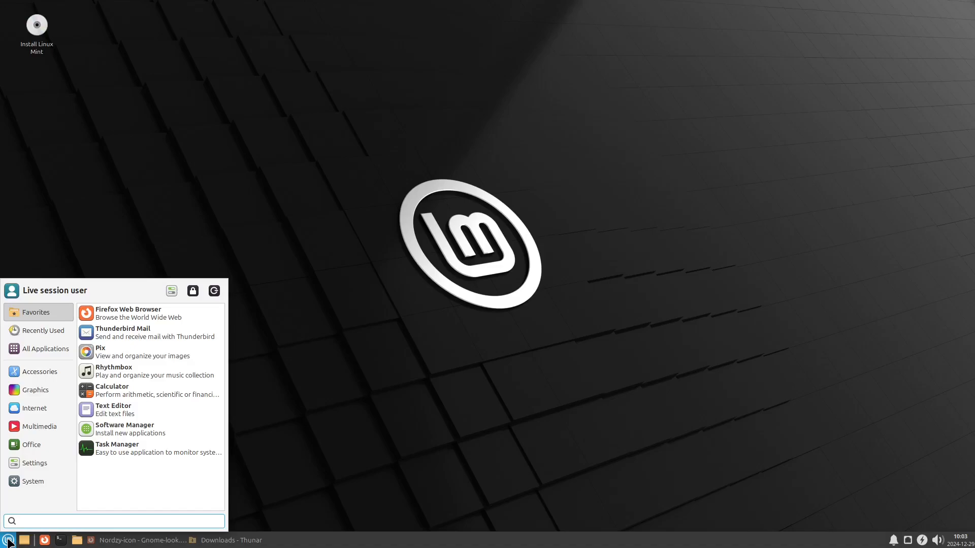
{"action": "type", "text": "app"}
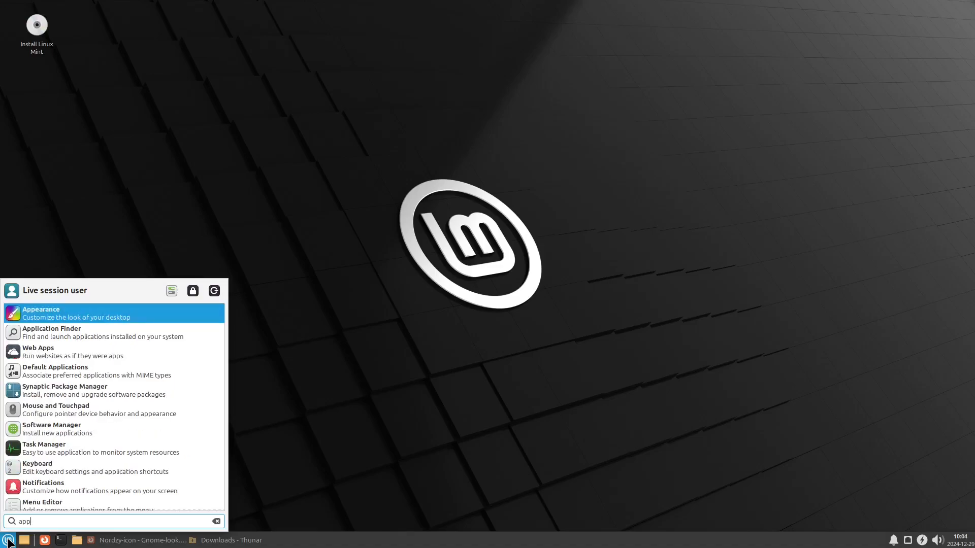
{"action": "left_click", "coordinate": [90, 310]}
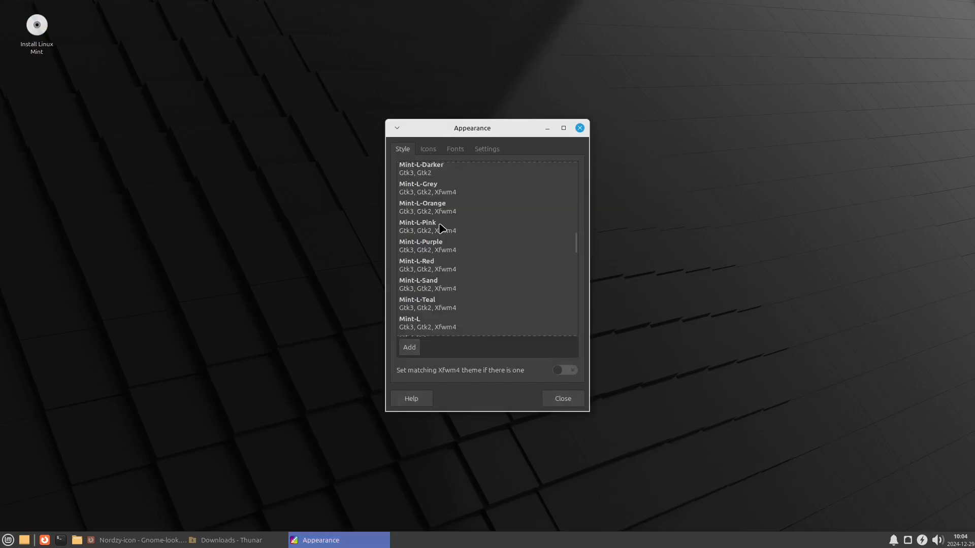
- Set the Xfce style to Vivid-Dark-GTK
{"action": "scroll", "coordinate": [457, 304], "scroll_direction": "down", "scroll_amount": 10}
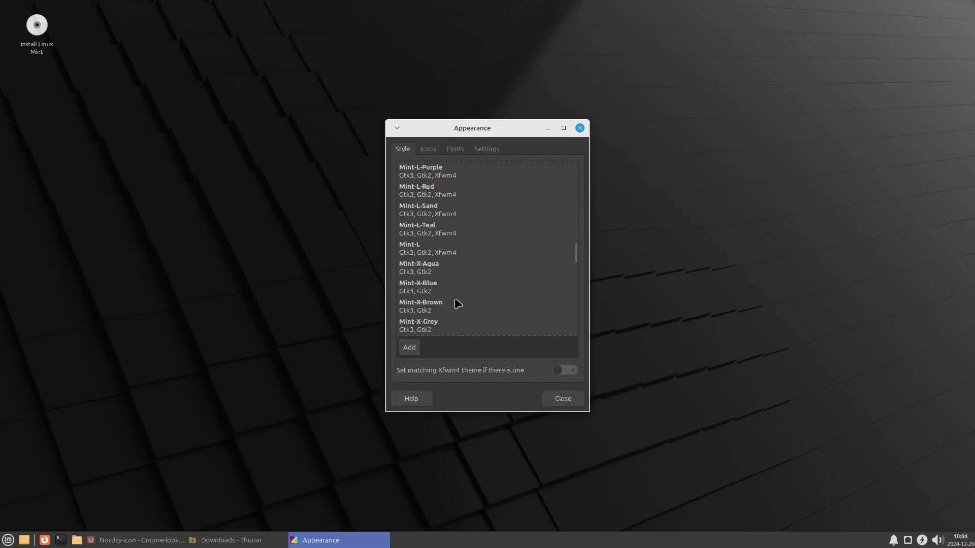
{"action": "scroll", "coordinate": [457, 304], "scroll_direction": "down", "scroll_amount": 8}
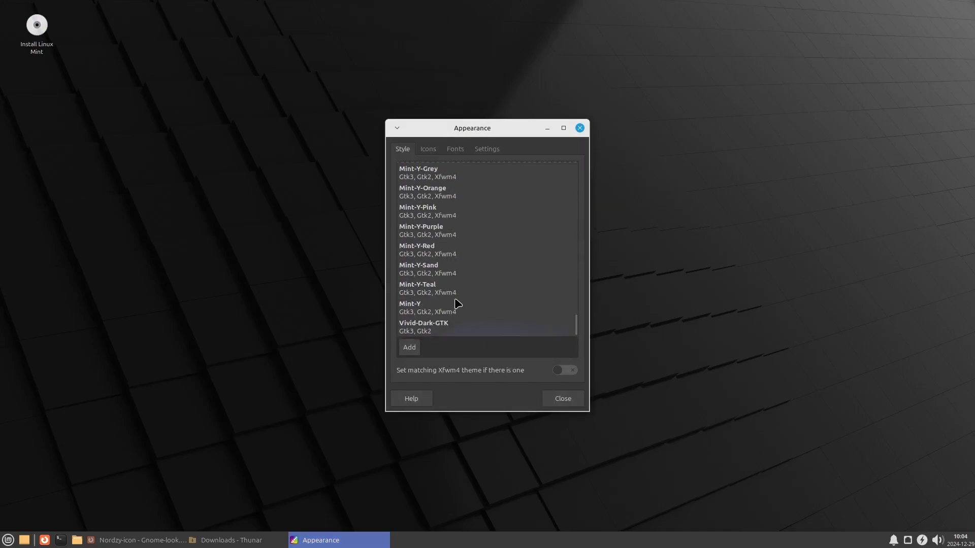
{"action": "left_click", "coordinate": [438, 328]}
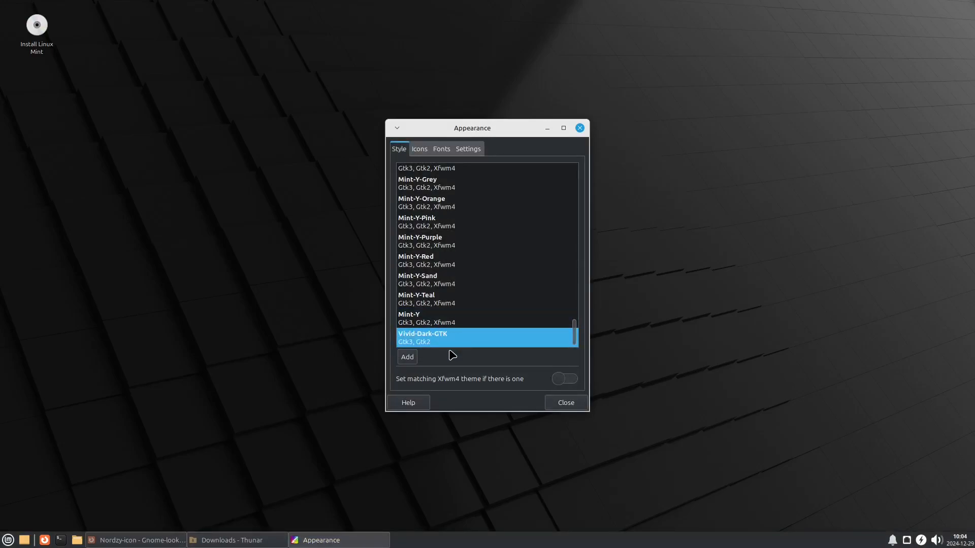
- Set the Xfce icon theme to Nordzy
{"action": "left_click", "coordinate": [419, 149]}
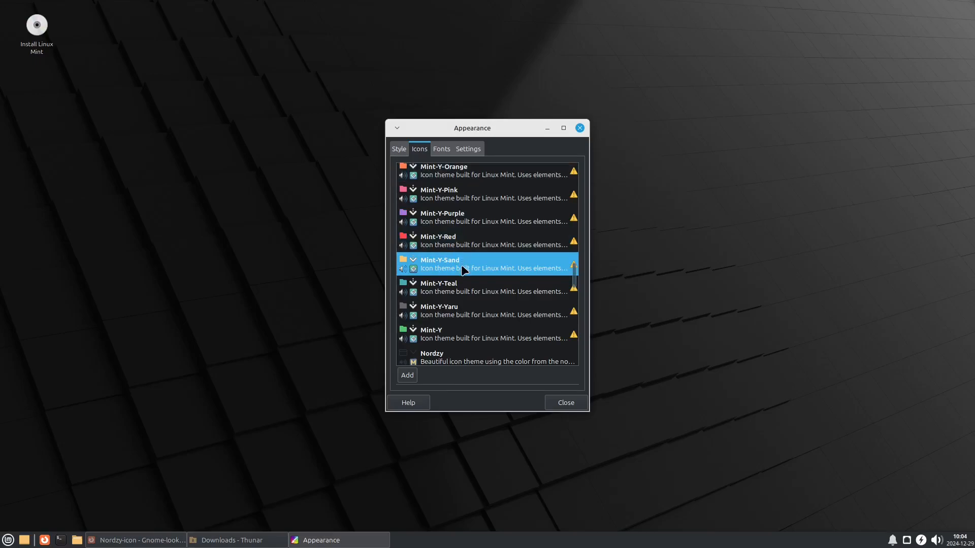
{"action": "scroll", "coordinate": [468, 277], "scroll_direction": "down", "scroll_amount": 1}
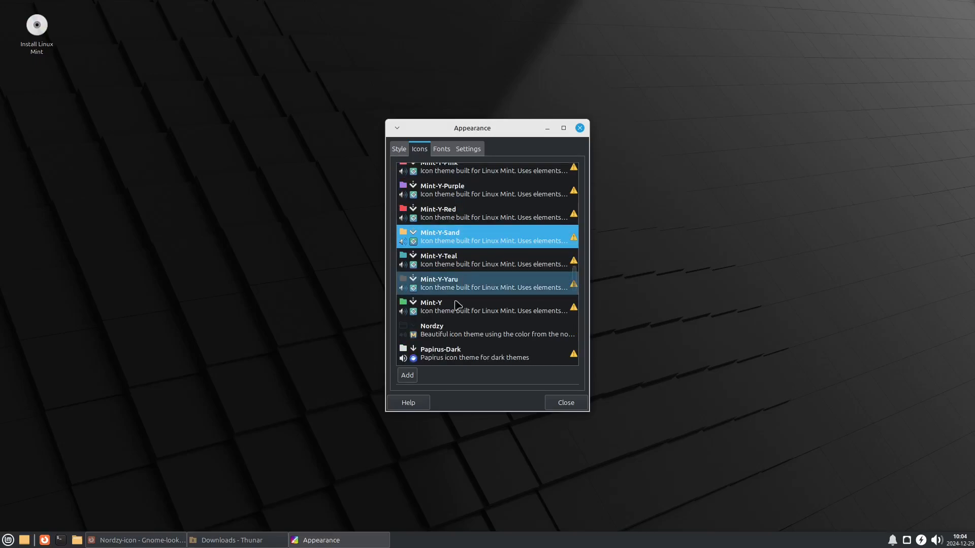
{"action": "left_click", "coordinate": [457, 330]}
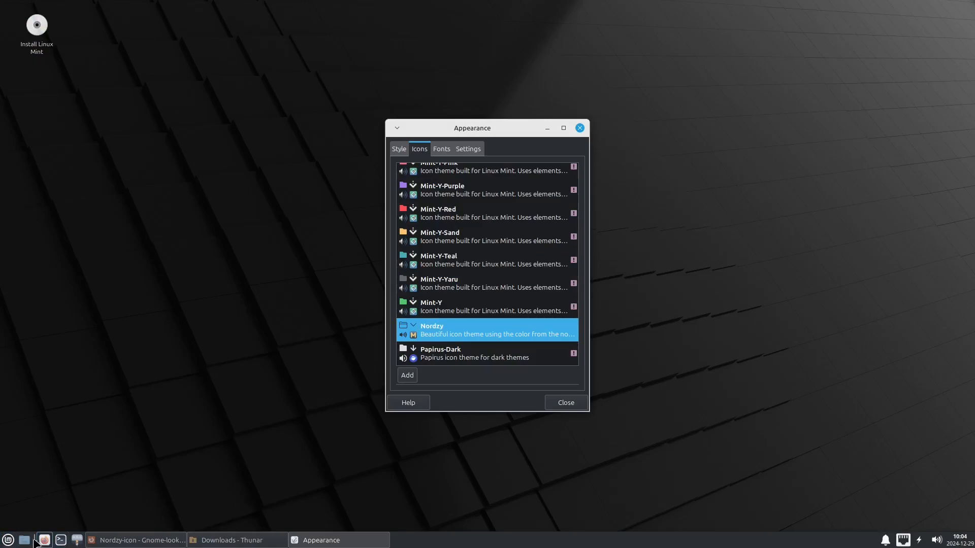
- Inspect how the Favorites and Settings entries of the applications menu look with the Nordzy icons
{"action": "left_click", "coordinate": [8, 540]}
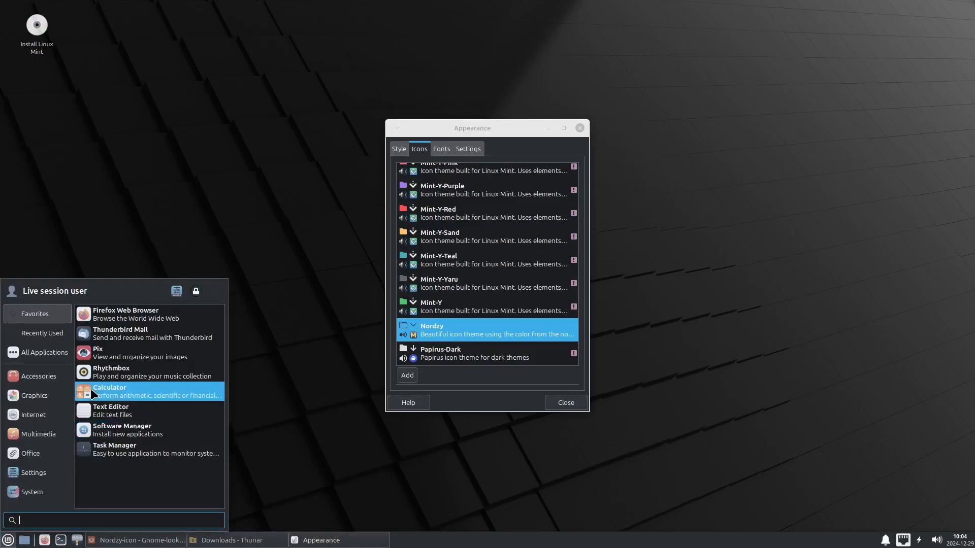
{"action": "mouse_move", "coordinate": [32, 472]}
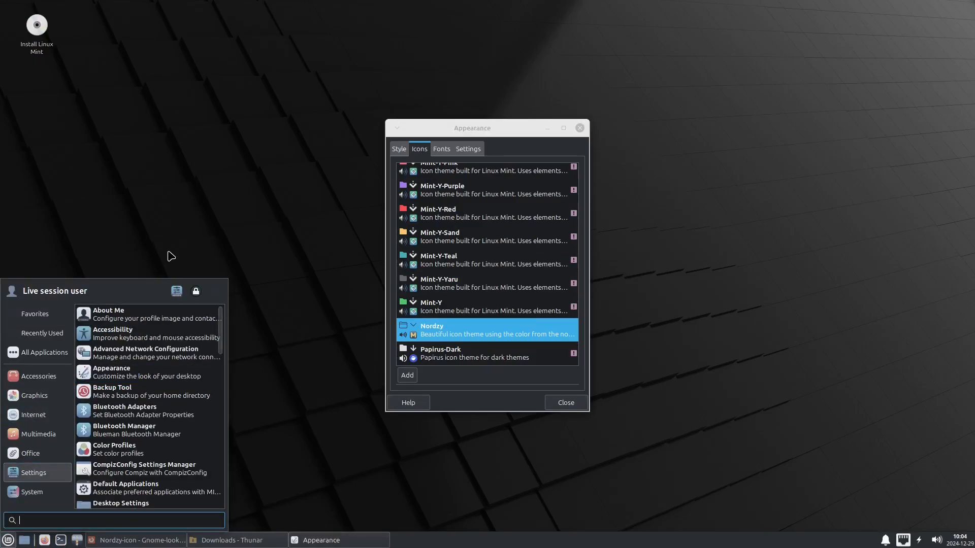
{"action": "left_click", "coordinate": [197, 152]}
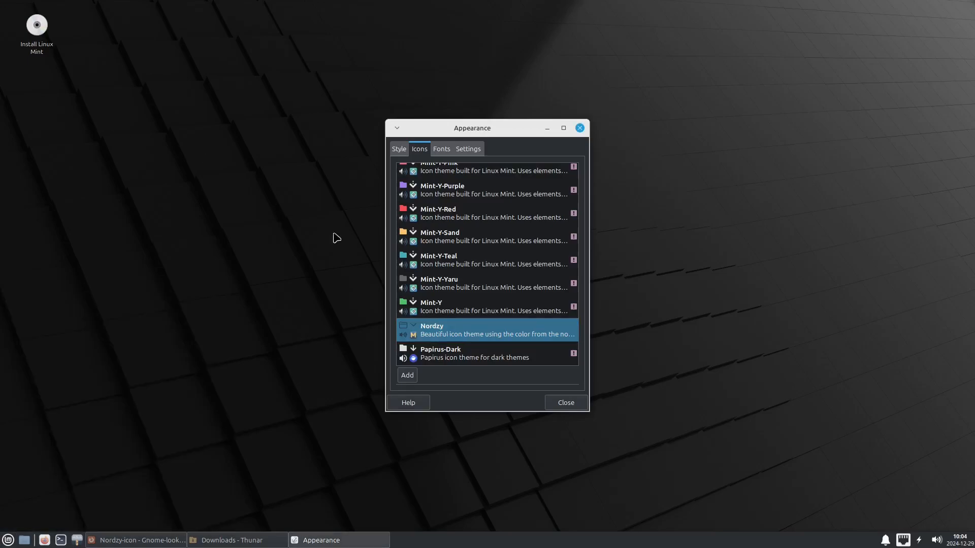
- Review the font options and the general menu, sound and window scaling options in the Appearance settings
{"action": "left_click", "coordinate": [442, 150]}
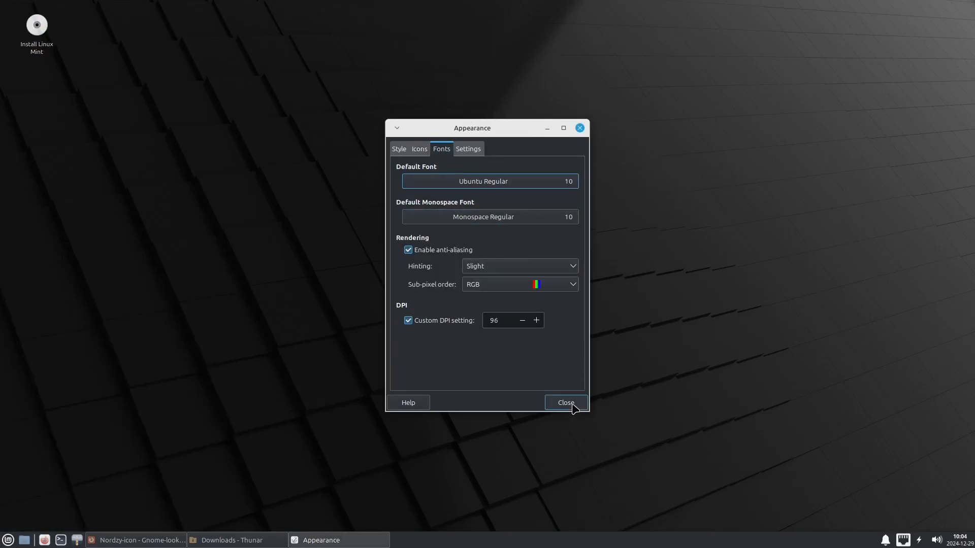
{"action": "left_click", "coordinate": [475, 149]}
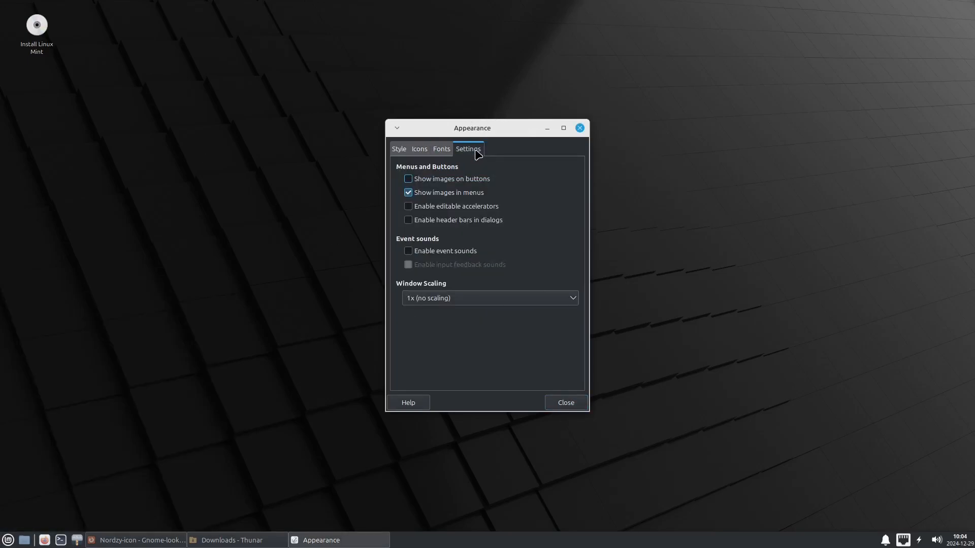
{"action": "left_click", "coordinate": [440, 150]}
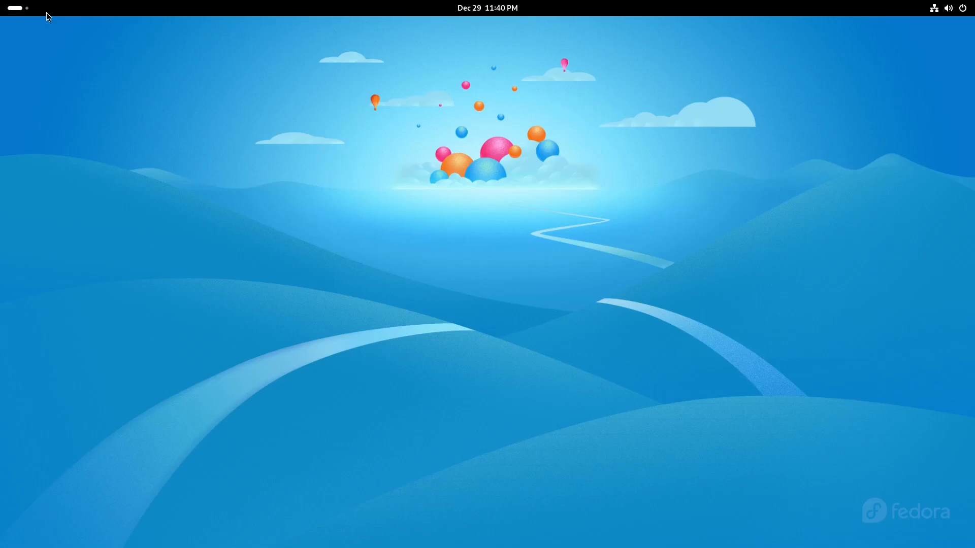
- Switch to the Fedora GNOME desktop and look over its activities overview and application grid
{"action": "left_click", "coordinate": [20, 9]}
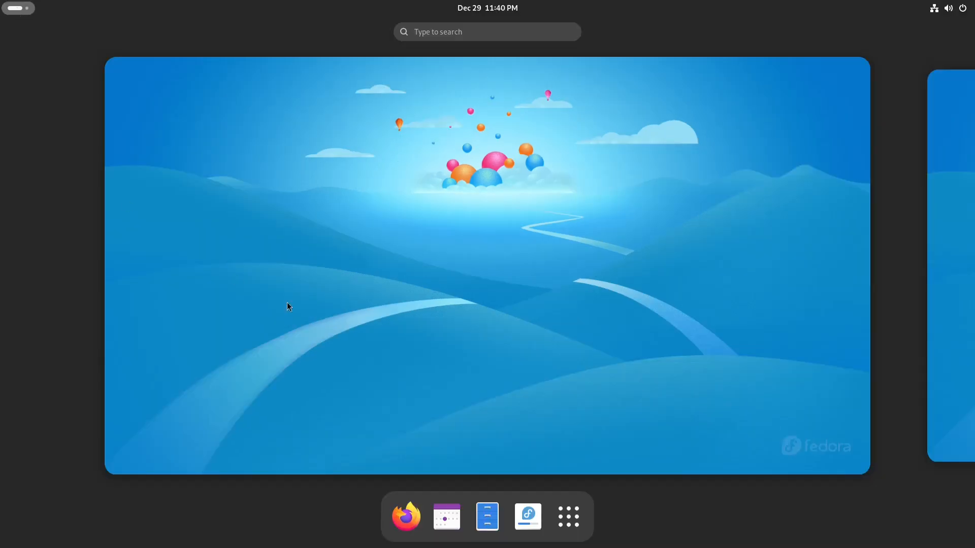
{"action": "left_click", "coordinate": [578, 511]}
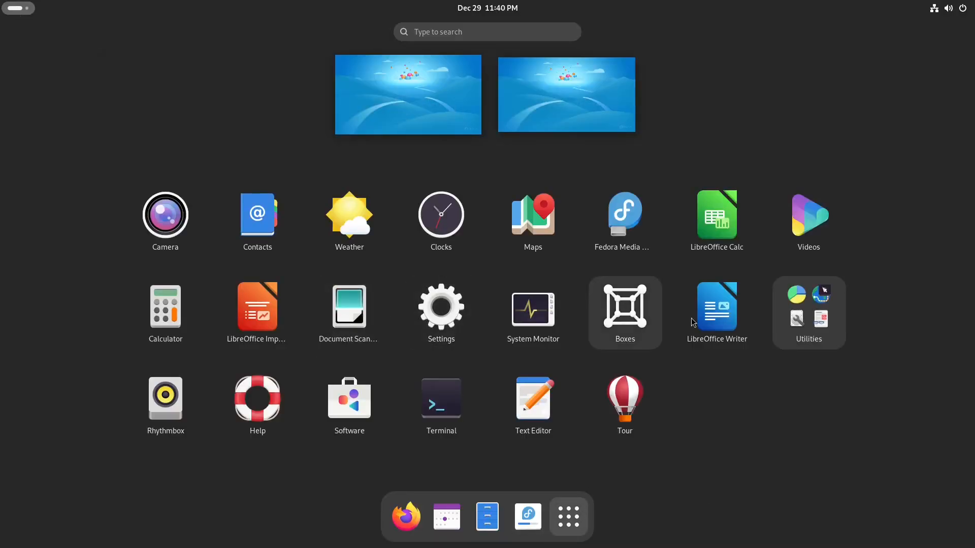
{"action": "left_click", "coordinate": [5, 6]}
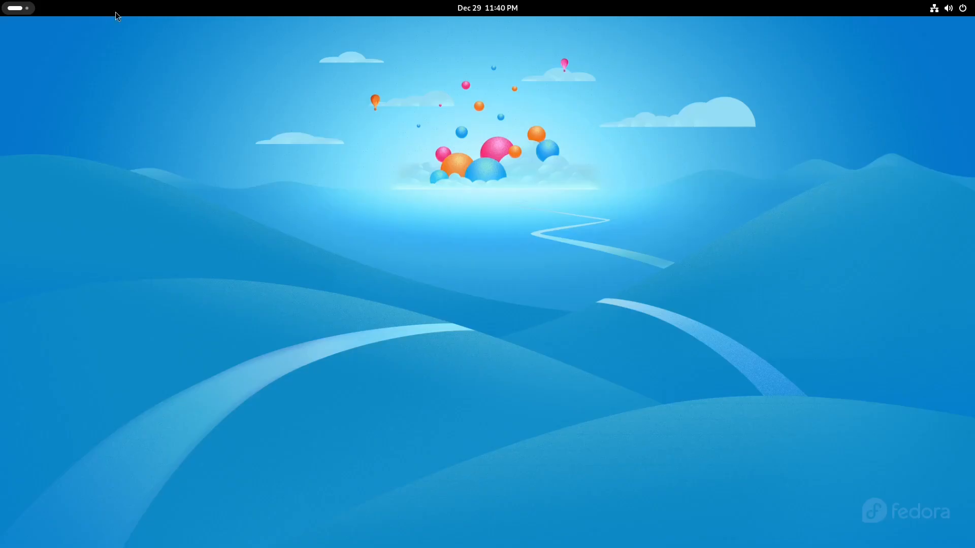
- Look at GNOME's calendar and notification area and its system menu, closing each again
{"action": "left_click", "coordinate": [493, 11]}
{"action": "left_click", "coordinate": [839, 101]}
{"action": "left_click", "coordinate": [971, 10]}
{"action": "left_click", "coordinate": [578, 222]}
- Search the activities overview for "twe"
{"action": "left_click", "coordinate": [15, 8]}
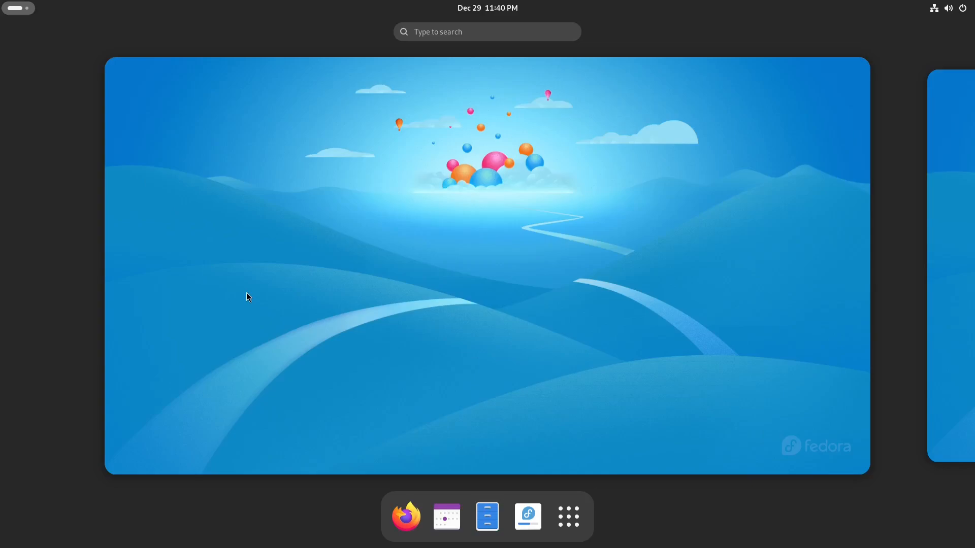
{"action": "type", "text": "twe"}
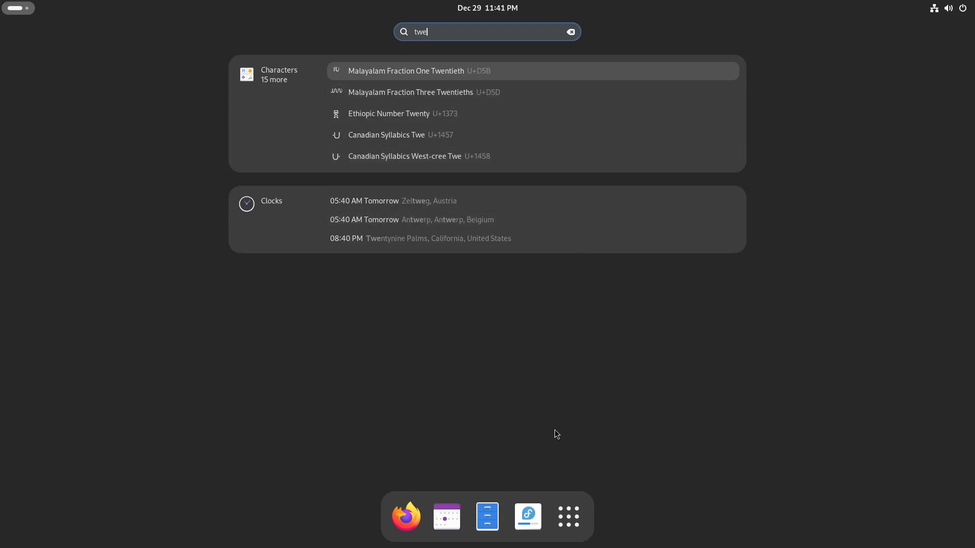
- Open the Software app, search it for "tweaks" and install GNOME Tweaks
{"action": "left_click", "coordinate": [574, 524]}
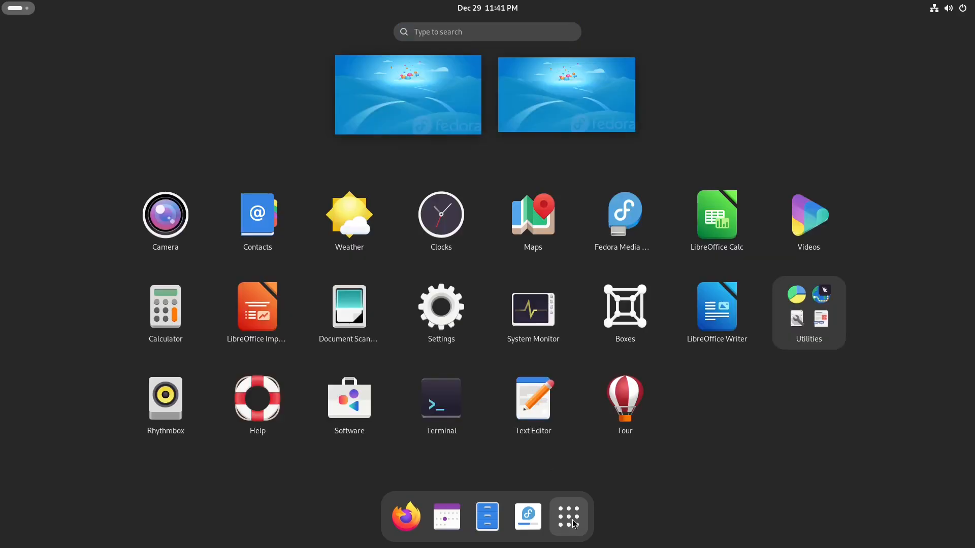
{"action": "left_click", "coordinate": [361, 418]}
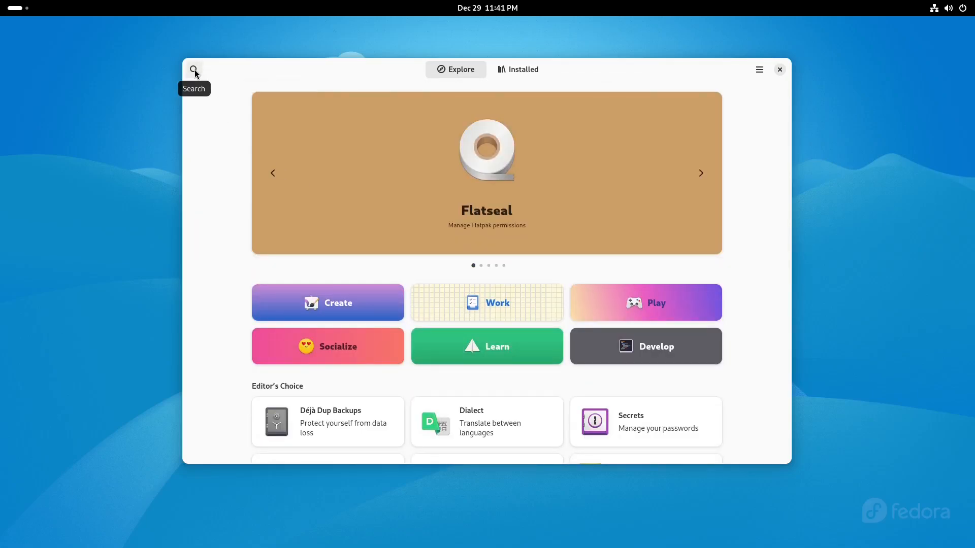
{"action": "left_click", "coordinate": [194, 70]}
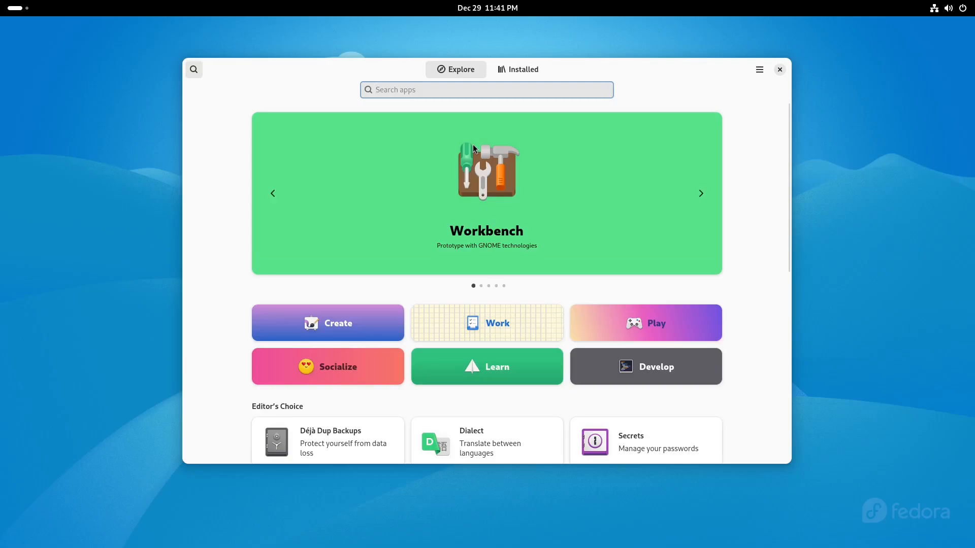
{"action": "type", "text": "t"}
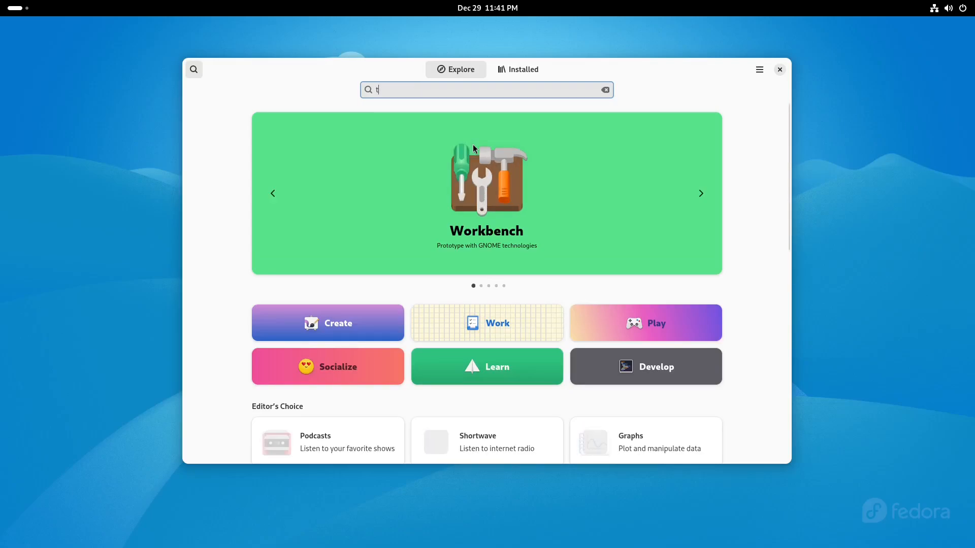
{"action": "type", "text": "weaks"}
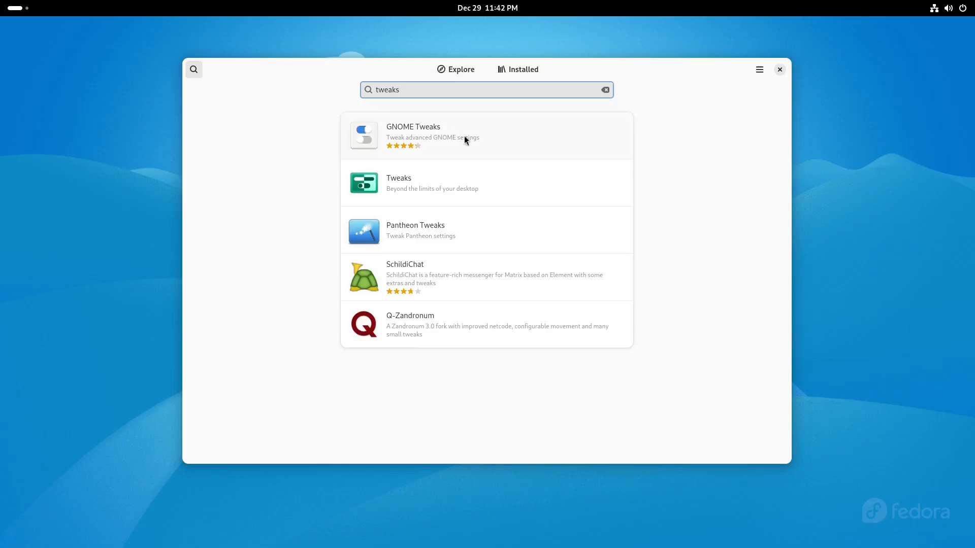
{"action": "left_click", "coordinate": [484, 136]}
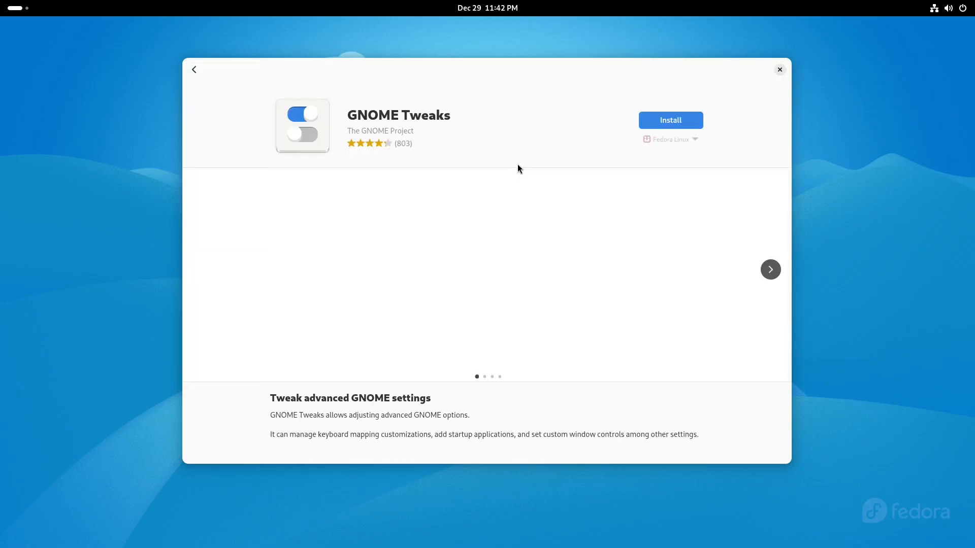
{"action": "left_click", "coordinate": [674, 123]}
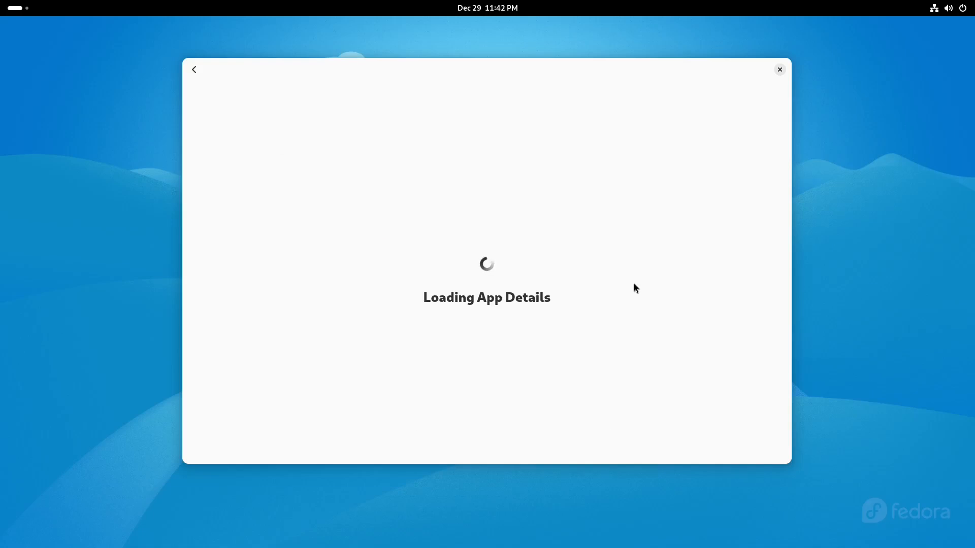
- Search the software catalogue for "exten", install the Extensions app by The GNOME Project and close the catalogue
{"action": "left_click", "coordinate": [195, 69]}
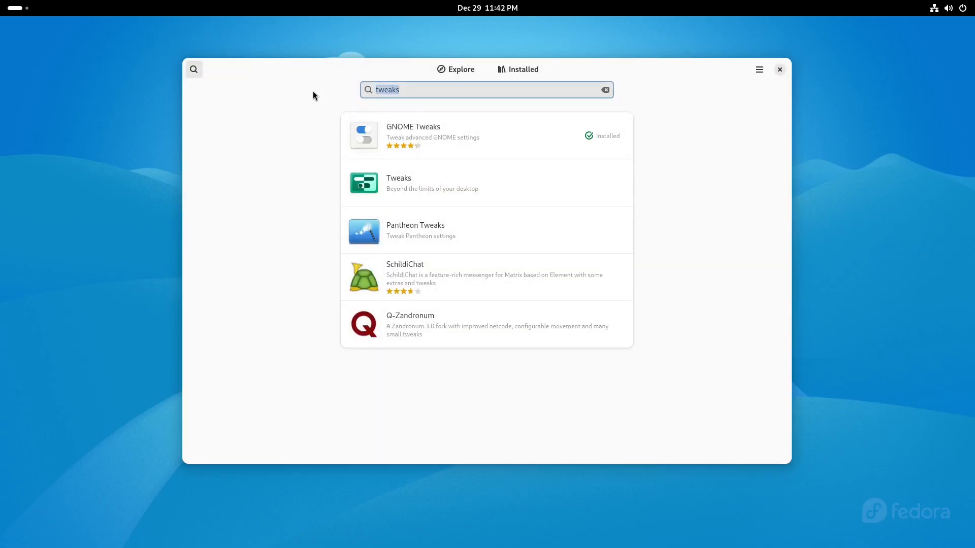
{"action": "type", "text": "exte"}
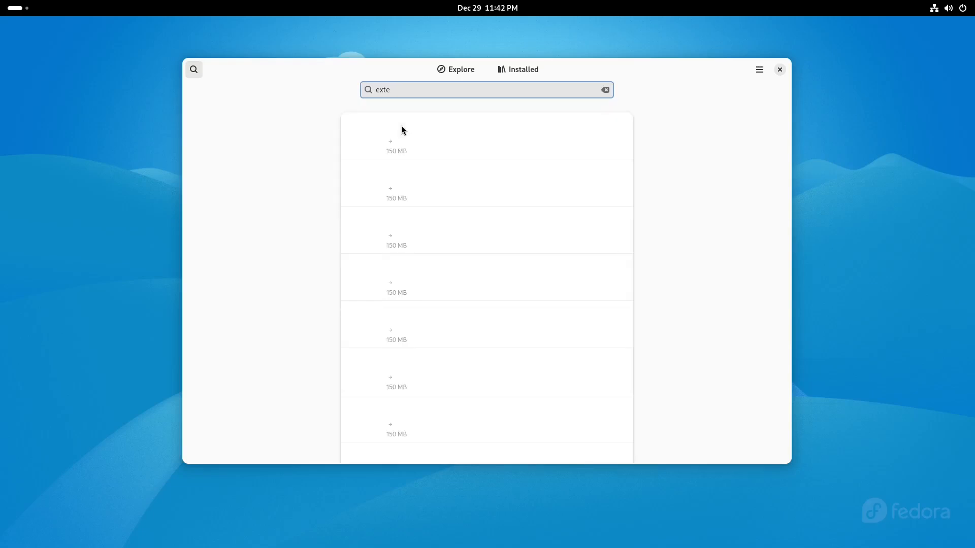
{"action": "type", "text": "n"}
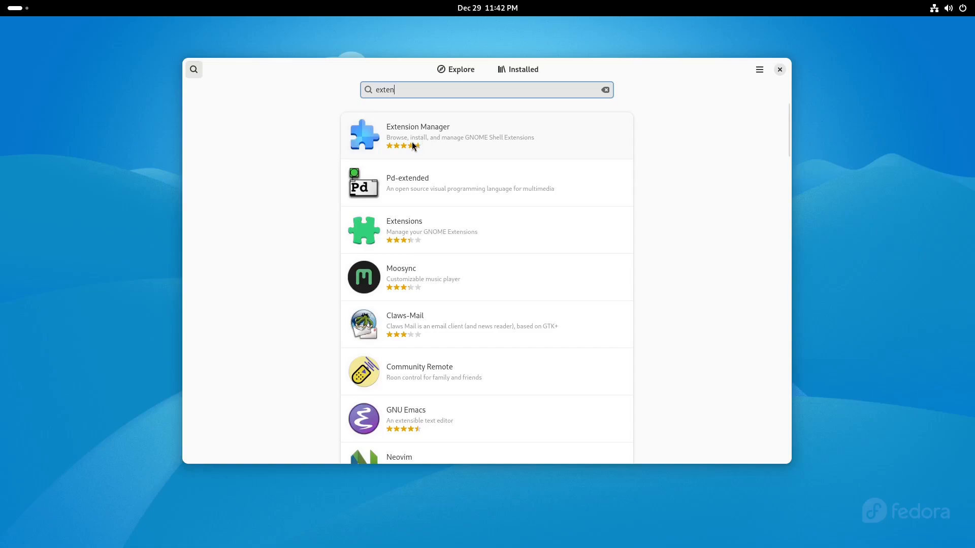
{"action": "left_click", "coordinate": [425, 236]}
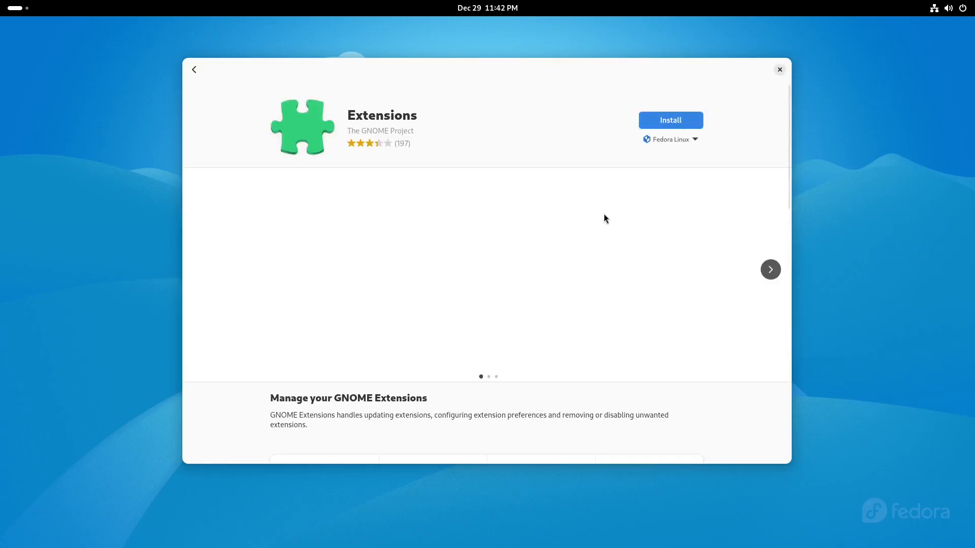
{"action": "left_click", "coordinate": [671, 122]}
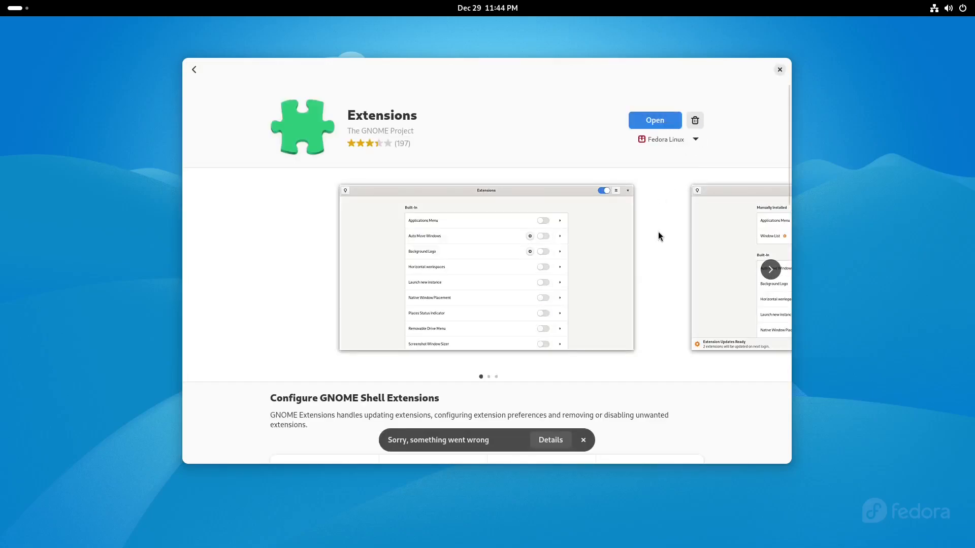
{"action": "left_click", "coordinate": [779, 69]}
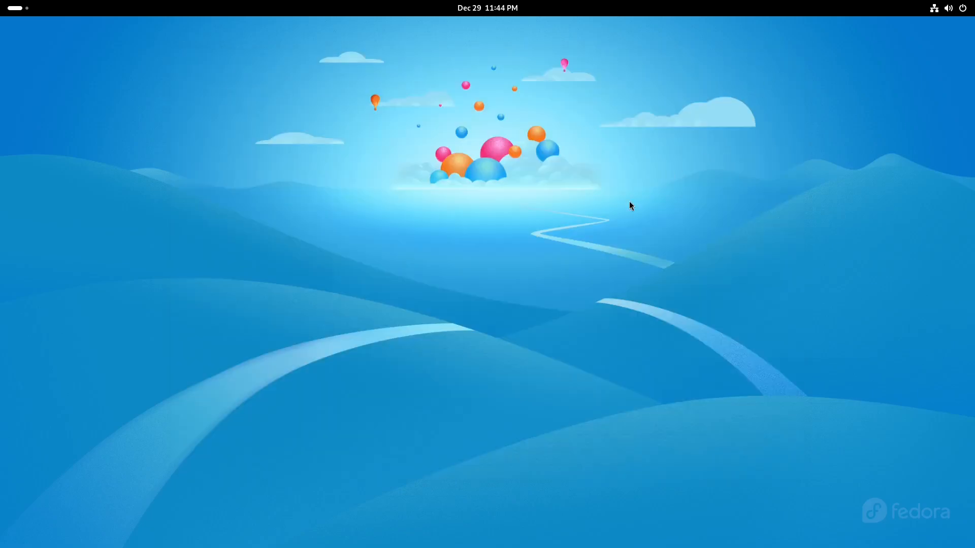
- Open the Files app, examine the contents of the home folder's .icons and .themes folders, and close it
{"action": "left_click", "coordinate": [15, 8]}
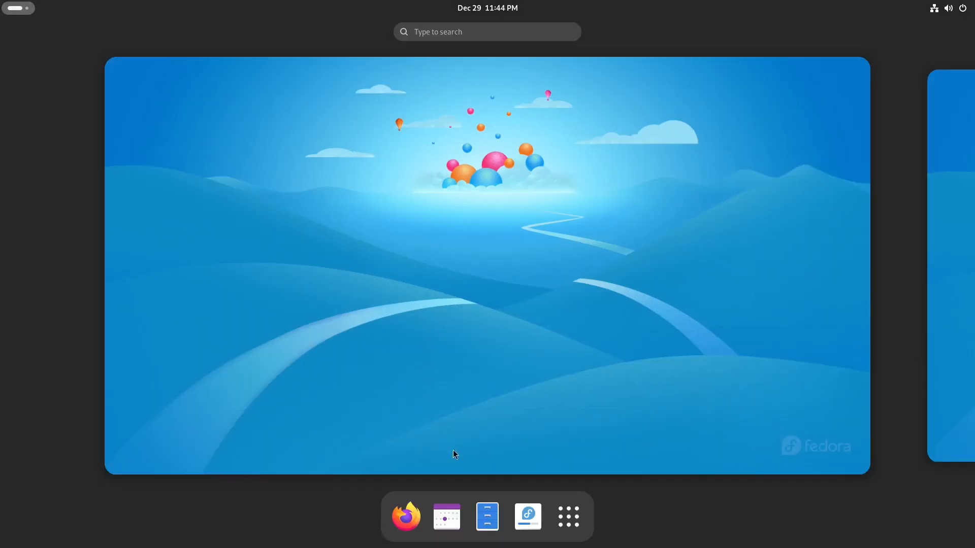
{"action": "left_click", "coordinate": [487, 517]}
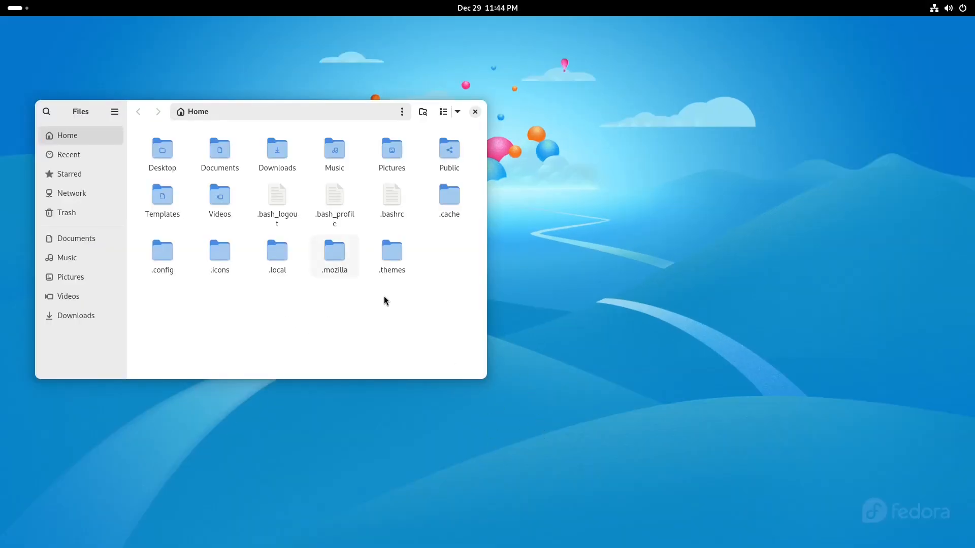
{"action": "left_click", "coordinate": [394, 262]}
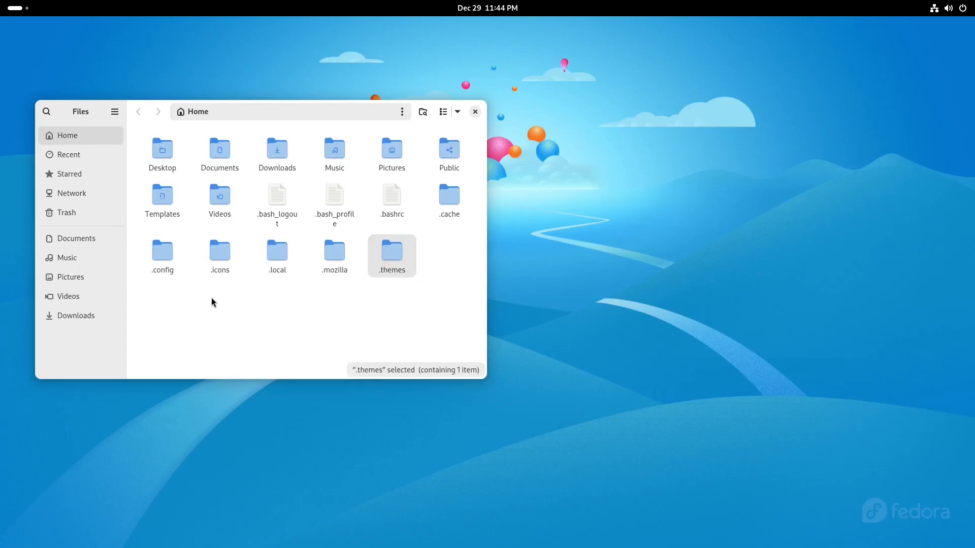
{"action": "left_click_drag", "start_coordinate": [211, 300], "coordinate": [220, 255]}
{"action": "double_click", "coordinate": [221, 254]}
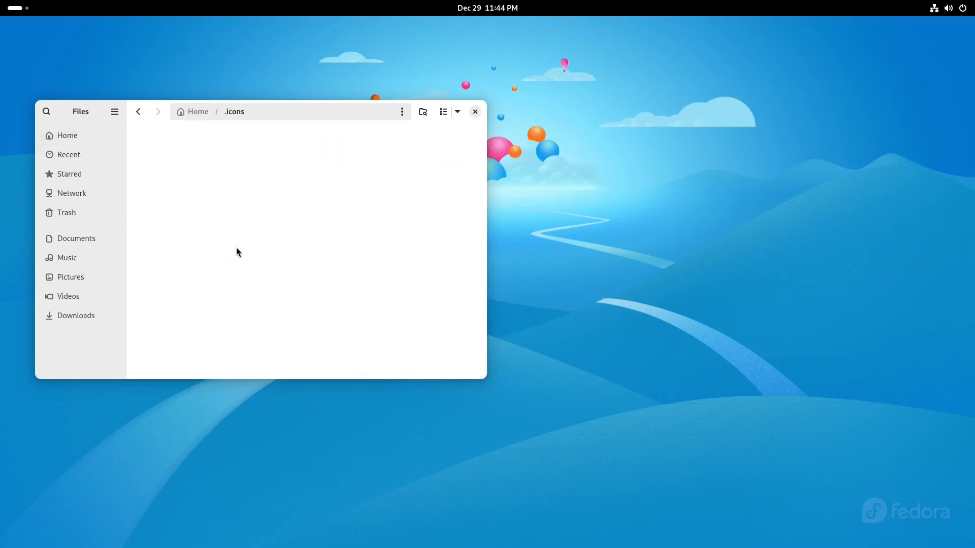
{"action": "left_click", "coordinate": [196, 112]}
{"action": "double_click", "coordinate": [394, 257]}
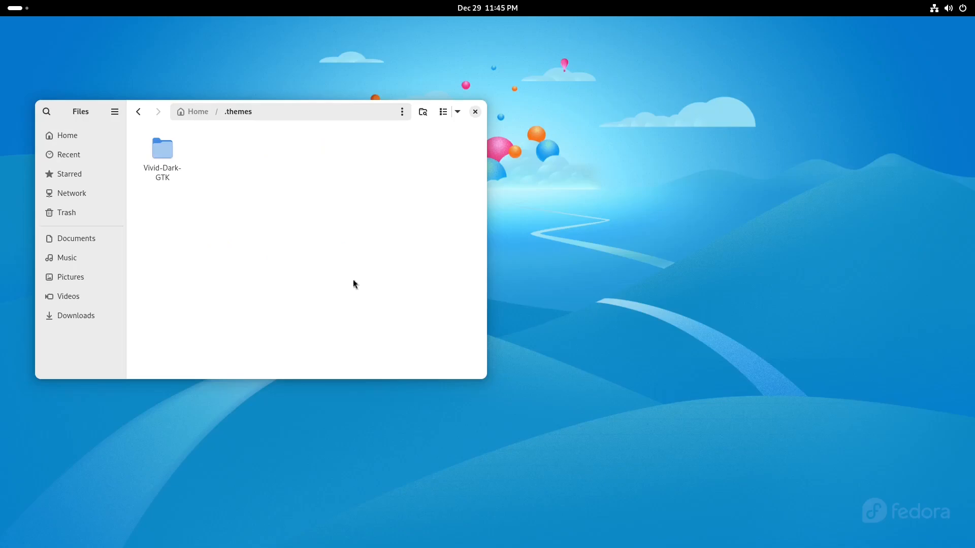
{"action": "left_click", "coordinate": [475, 112]}
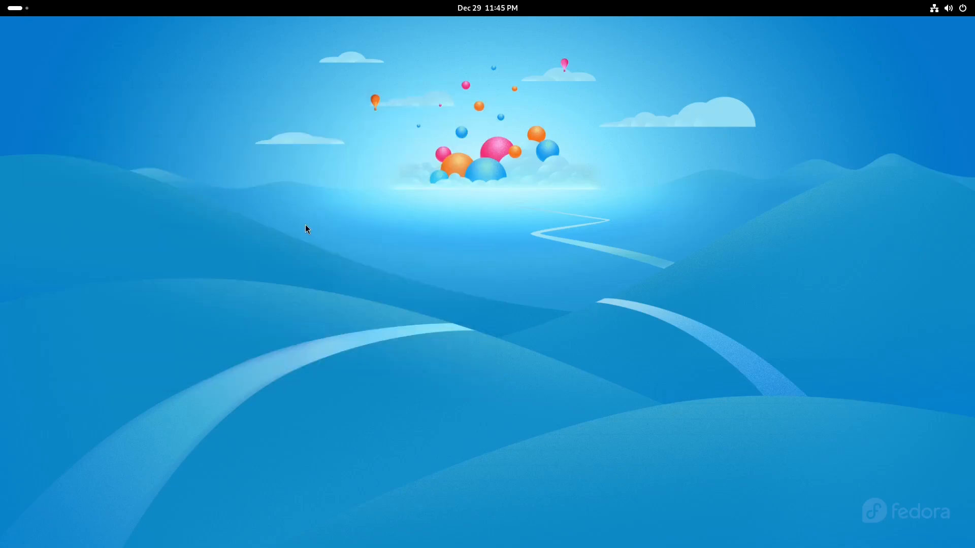
- Search the activities overview for "twe", launch Tweaks and continue past its notice about extensions
{"action": "left_click", "coordinate": [15, 10]}
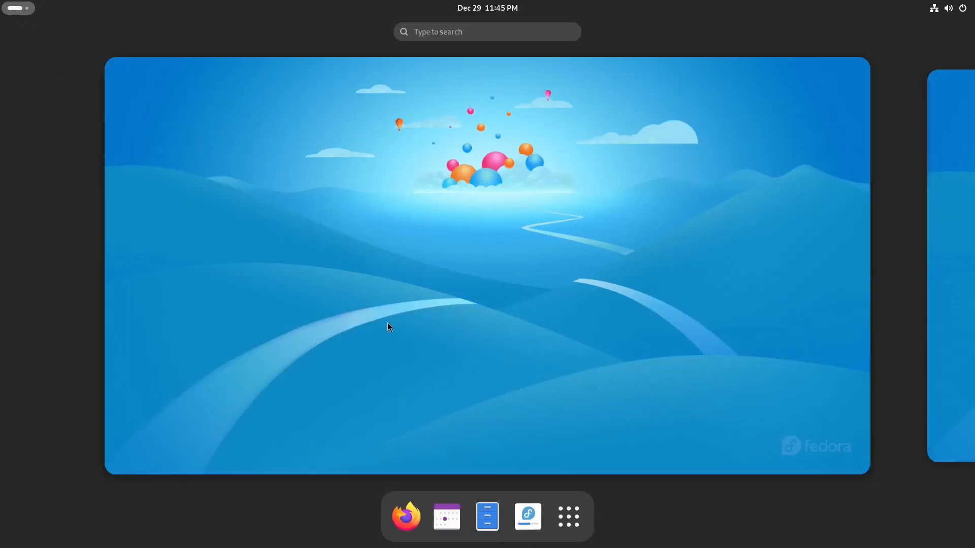
{"action": "type", "text": "twe"}
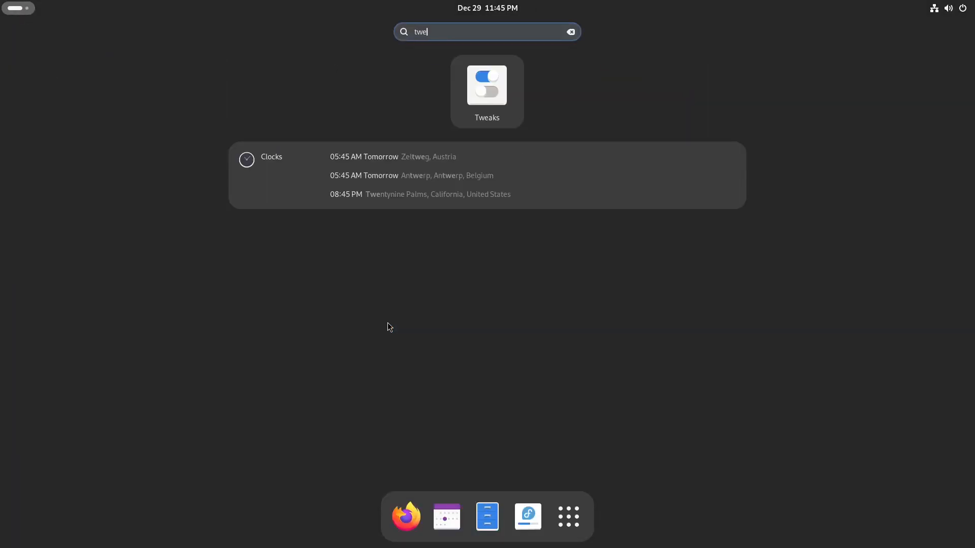
{"action": "left_click", "coordinate": [501, 97]}
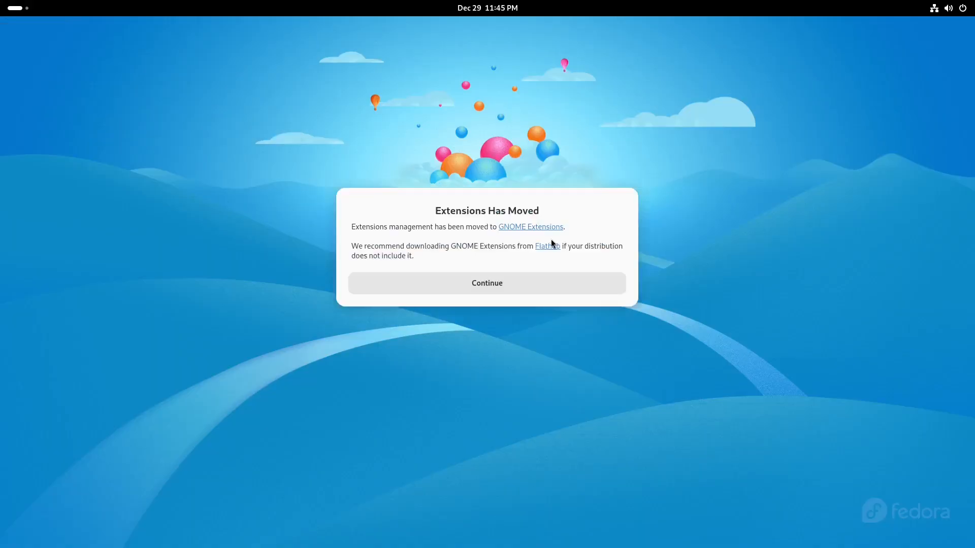
{"action": "left_click", "coordinate": [483, 283]}
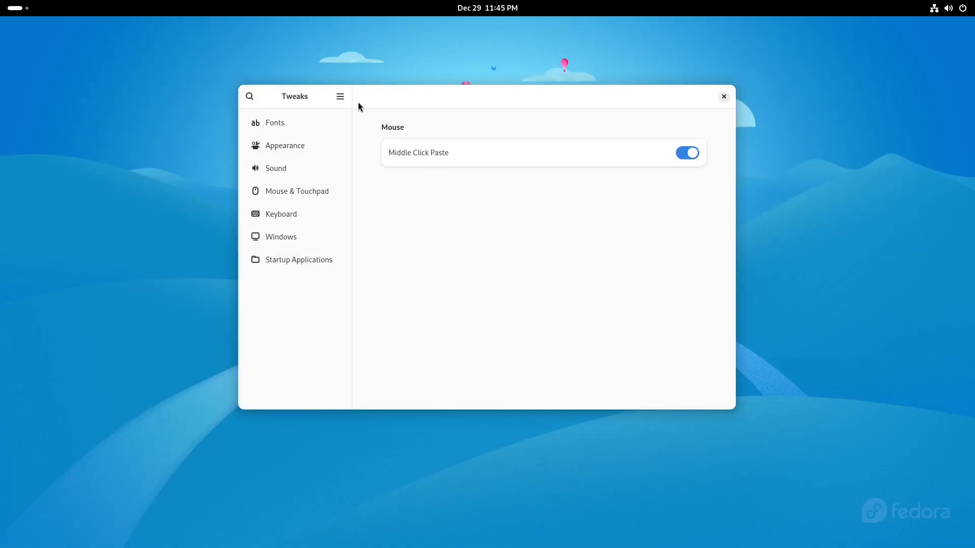
- Set the icon style to Nordzy and the legacy applications style to Vivid-Dark-GTK in the Appearance settings
{"action": "left_click", "coordinate": [283, 149]}
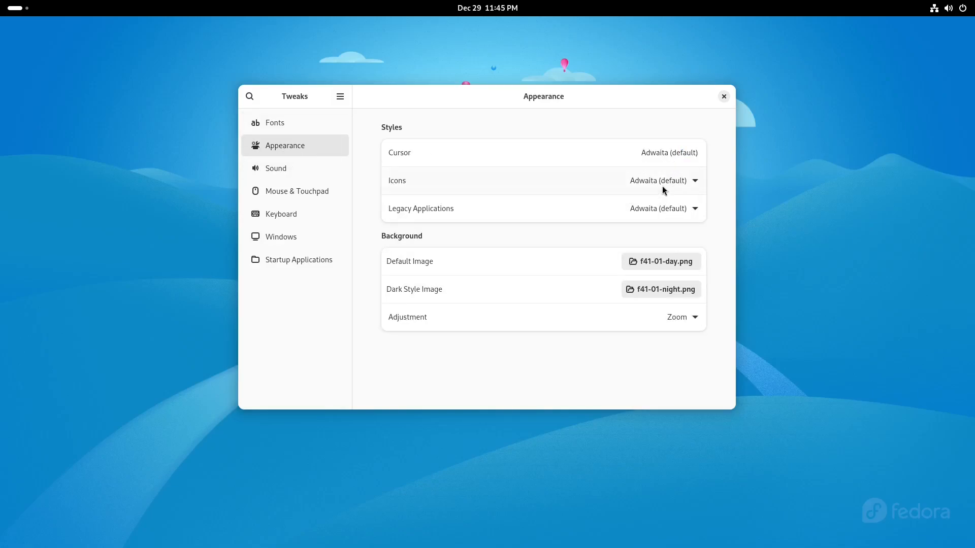
{"action": "left_click", "coordinate": [668, 182]}
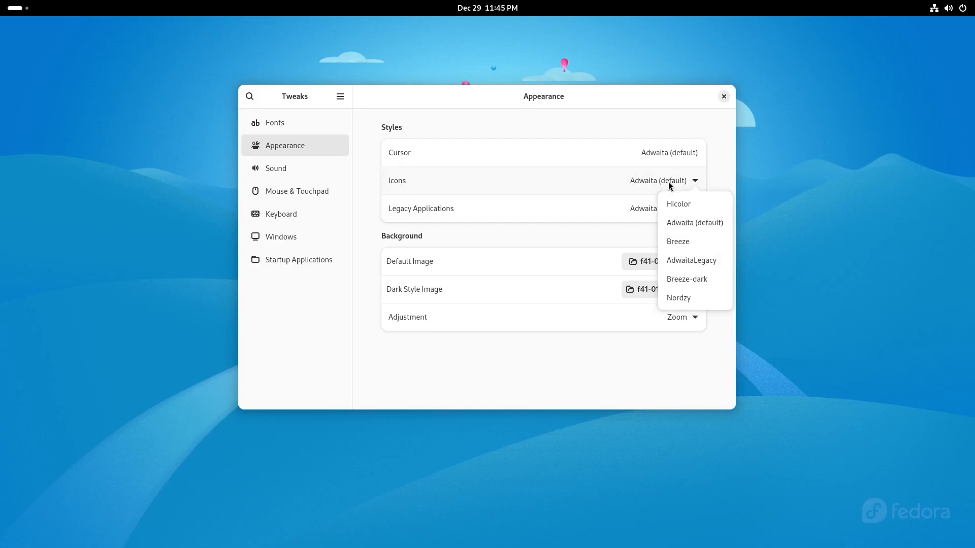
{"action": "left_click", "coordinate": [693, 297]}
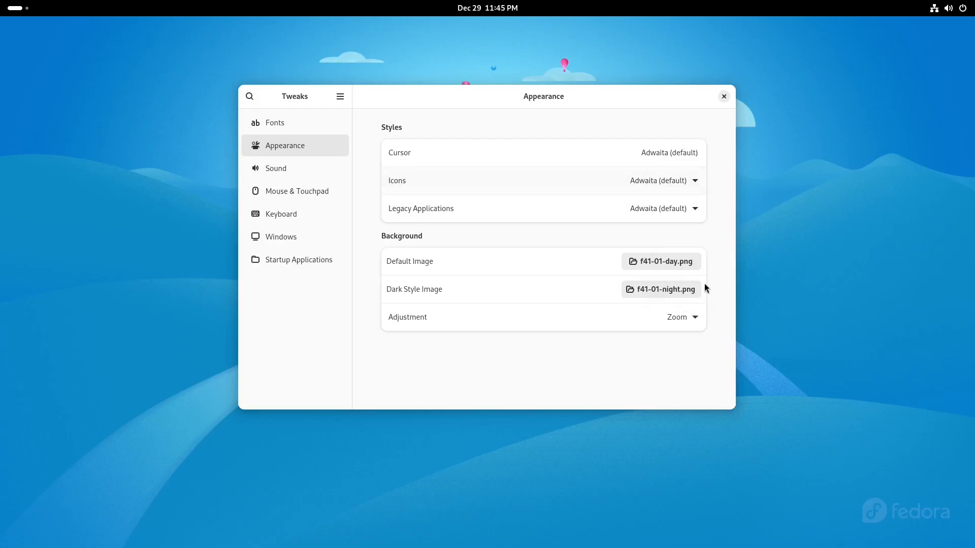
{"action": "left_click", "coordinate": [662, 208]}
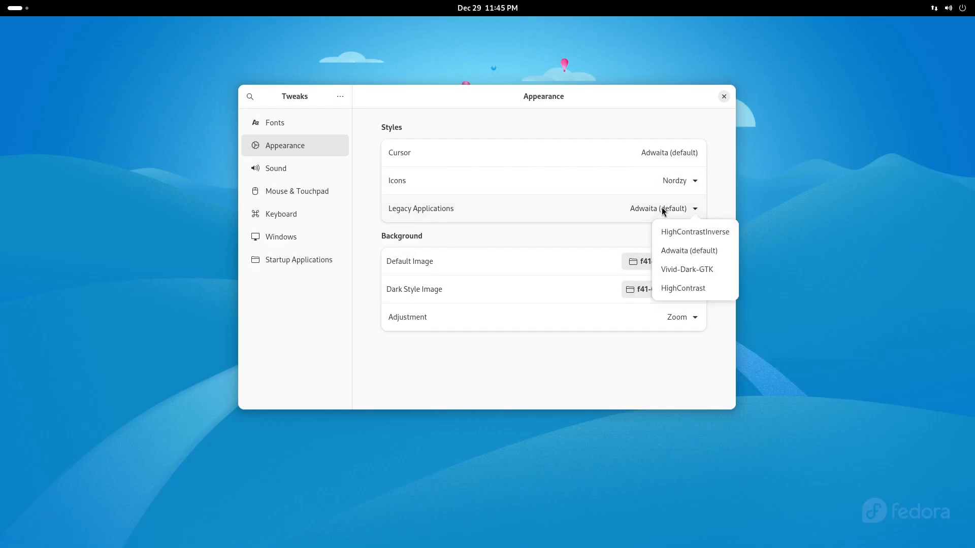
{"action": "left_click", "coordinate": [699, 270]}
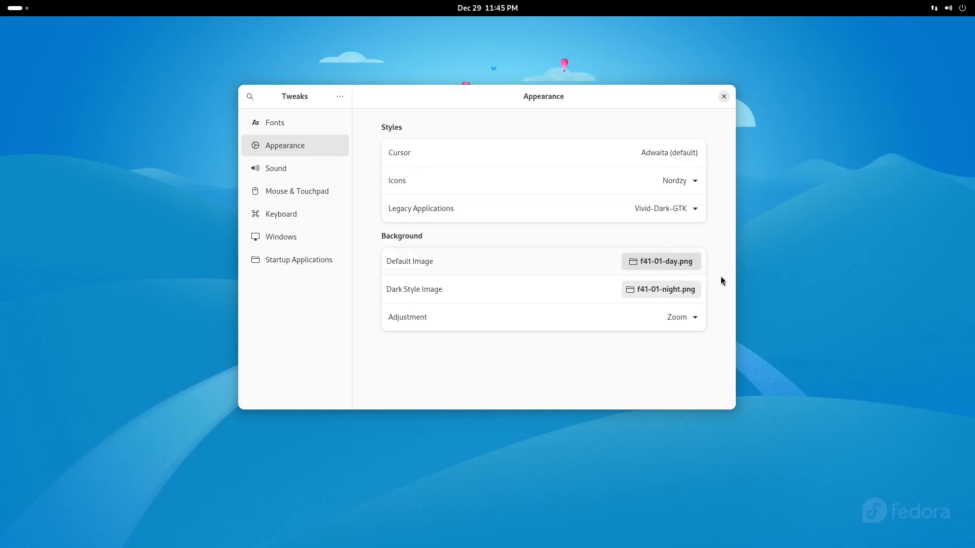